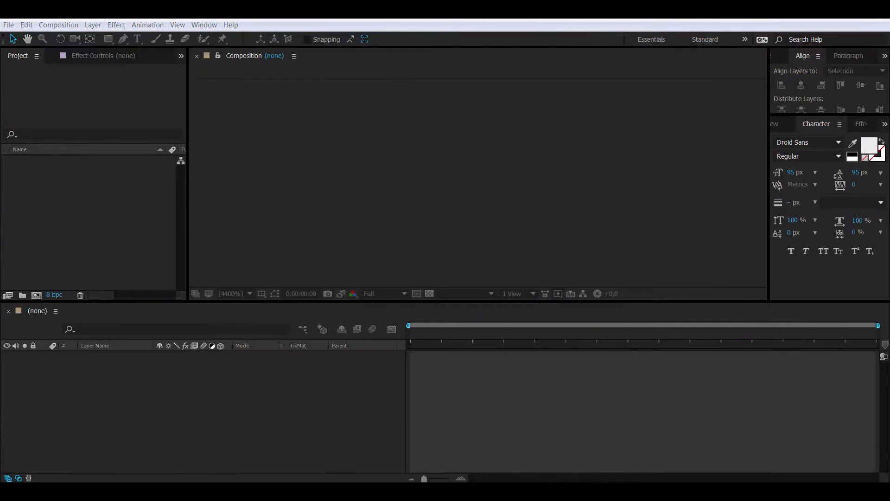
Step: Create a new 1280×720, 10-second composition named MAIN
click(58, 25)
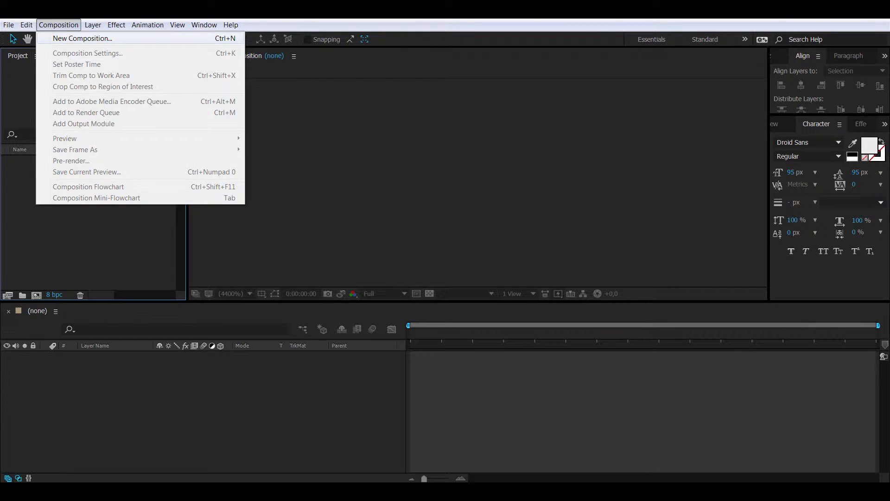
click(79, 37)
text(MAIN)
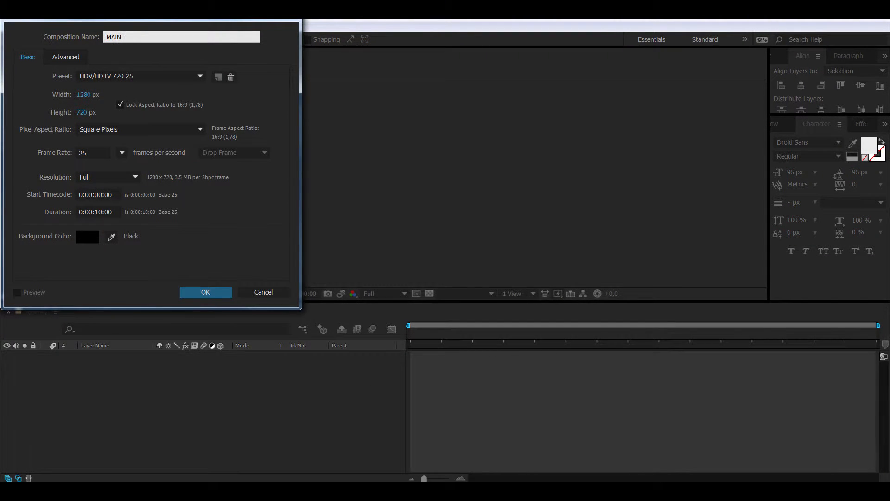
key(Return)
Step: Import the back.jpg image into the project
right_click(72, 201)
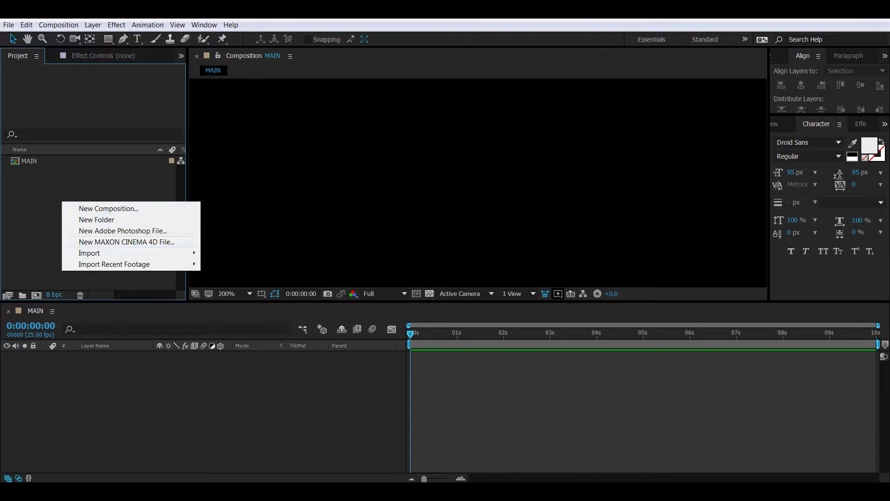
mouse_move(88, 252)
click(215, 253)
key(Return)
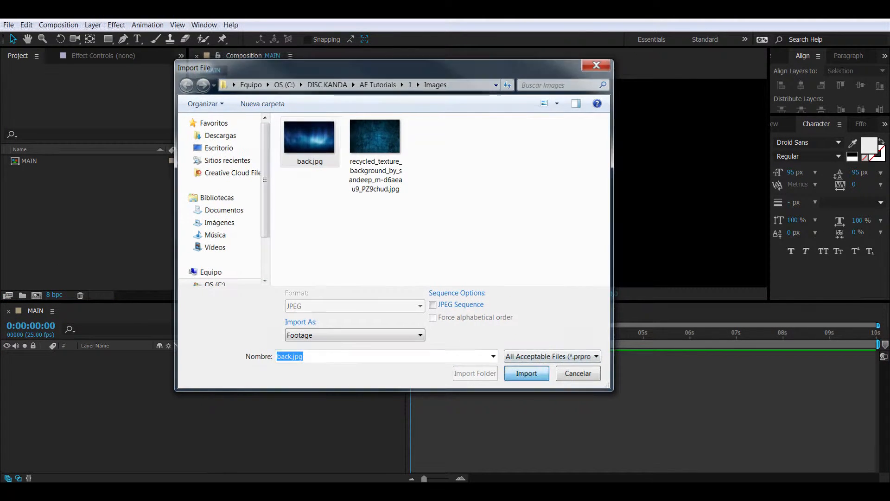
Step: Add back.jpg as a layer in MAIN and apply Fast Blur with Blurriness 67
drag(34, 161, 116, 367)
right_click(121, 356)
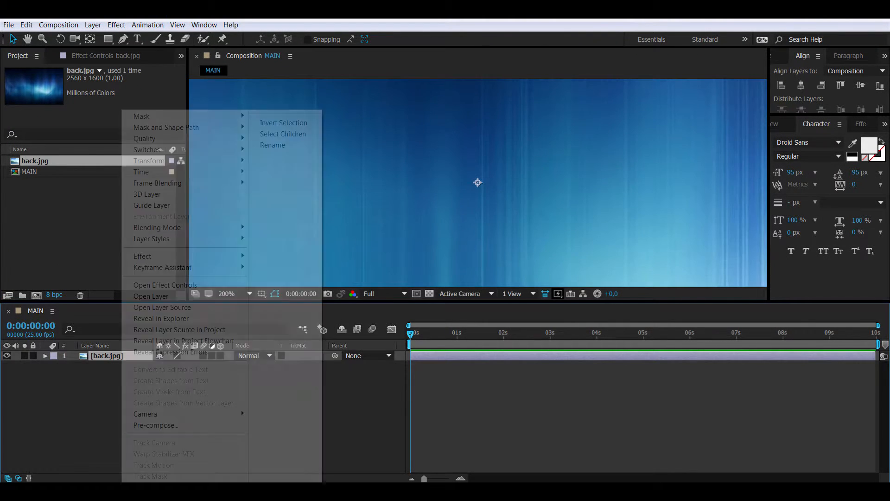
mouse_move(185, 255)
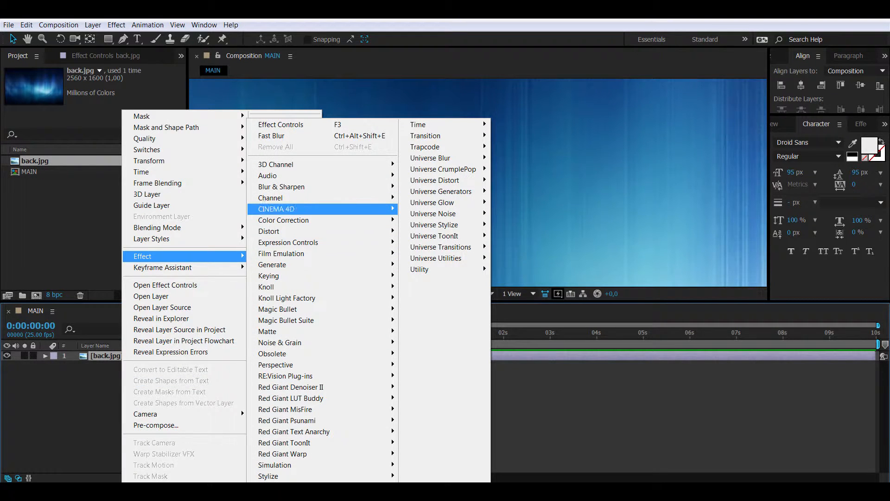
mouse_move(315, 187)
click(426, 298)
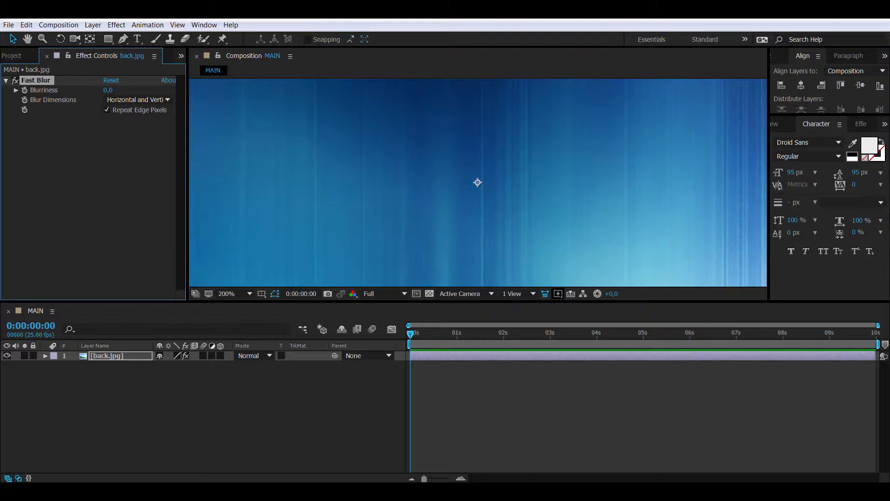
drag(108, 90, 122, 90)
Step: Fit the composition in the viewer and shift the background right and down
click(232, 294)
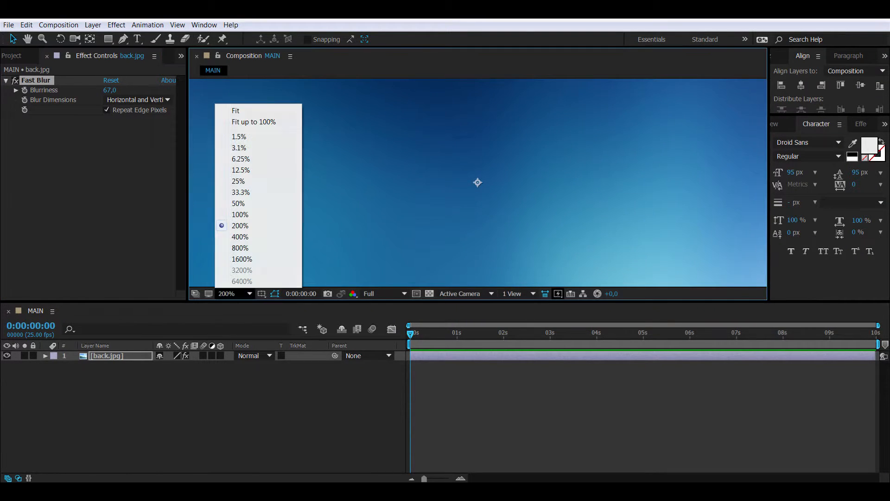
click(235, 110)
drag(398, 153, 445, 257)
key(ctrl+t)
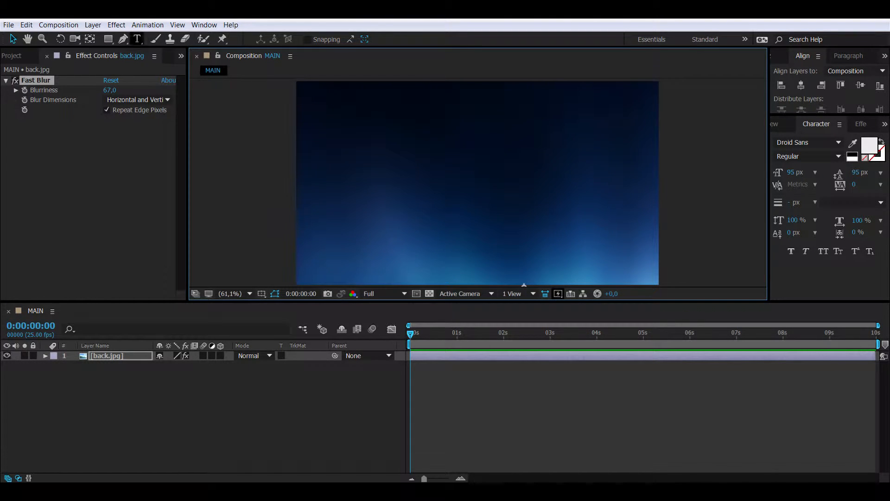
click(342, 172)
key(Caps_Lock)
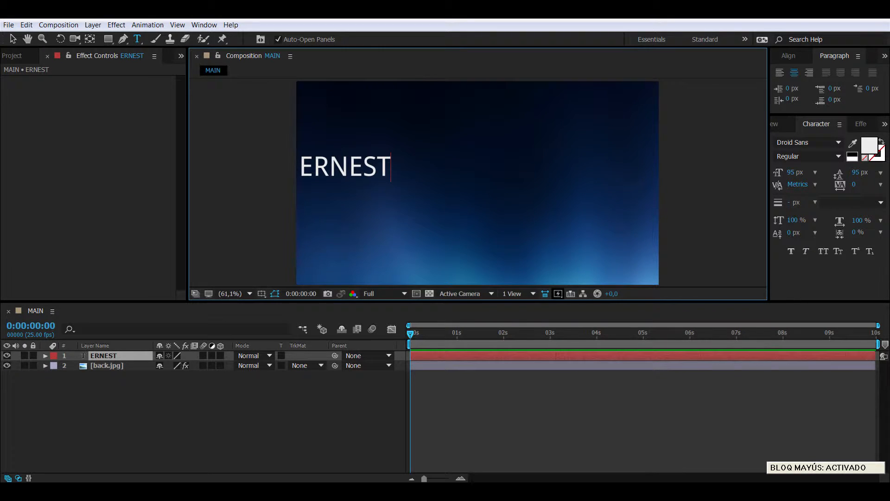
key(Escape)
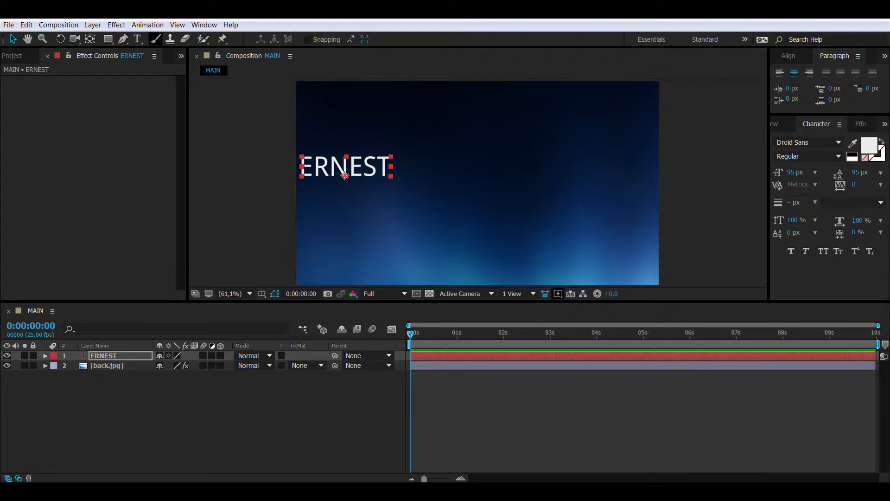
click(429, 161)
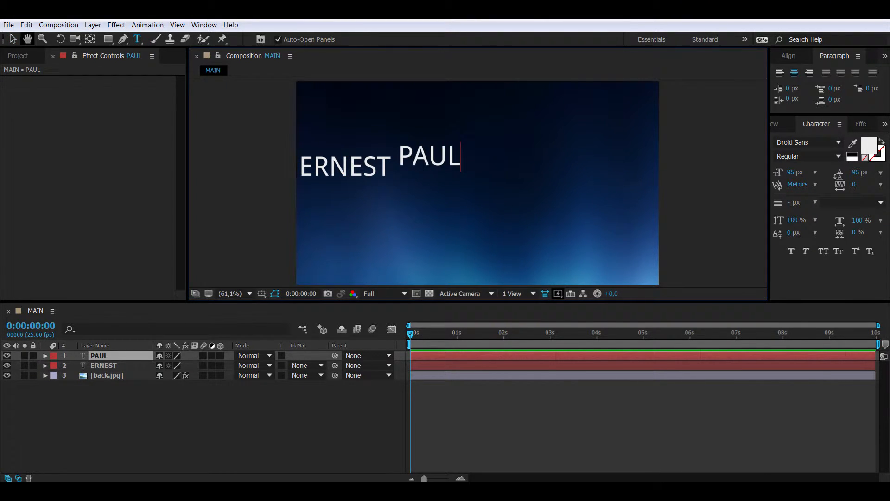
key(Escape)
key(v)
Step: Add an EDITOR text layer below in Dosis ExtraLight and centre it horizontally
key(ctrl+t)
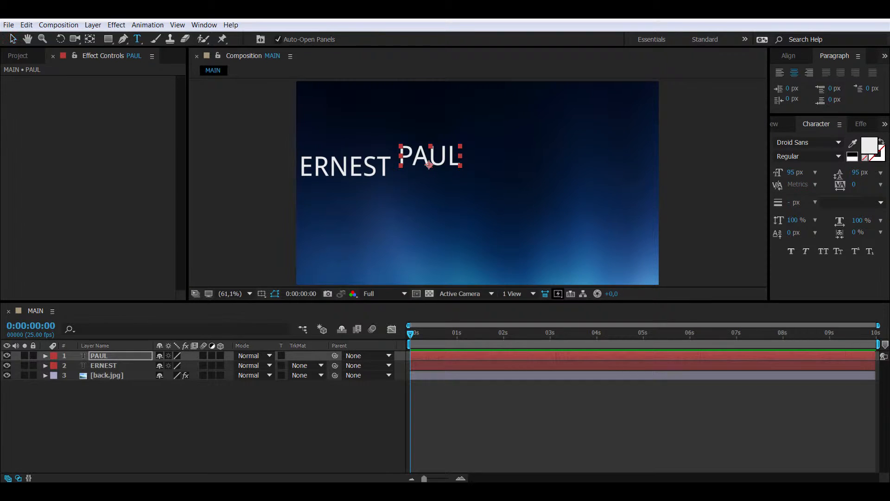
click(383, 226)
text(EDITOR)
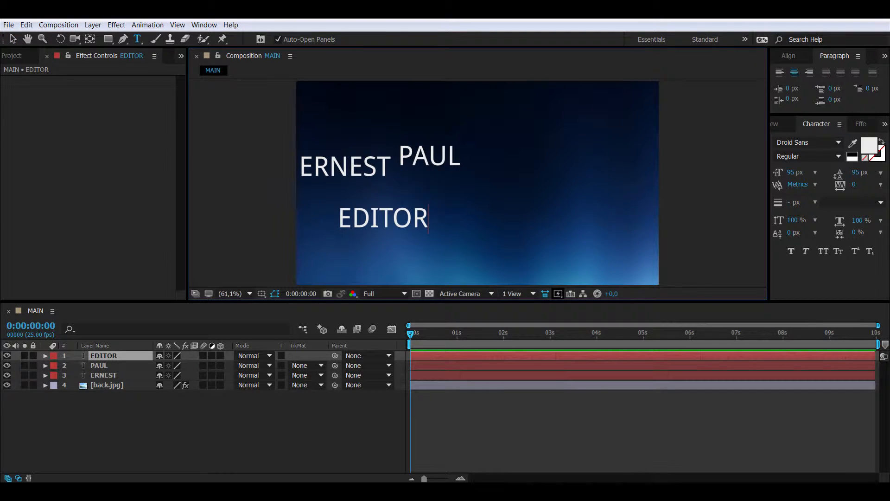
key(ctrl+a)
click(806, 142)
text(Dosis)
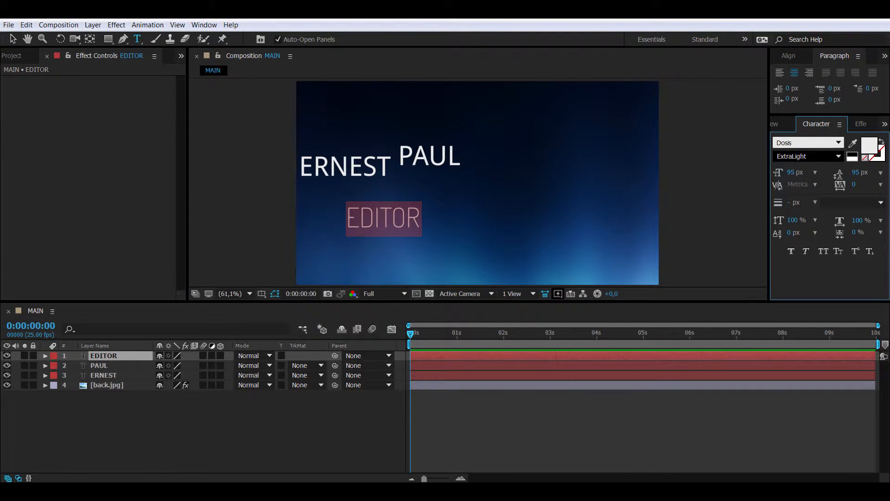
key(Escape)
key(v)
click(788, 56)
click(800, 85)
key(Caps_Lock)
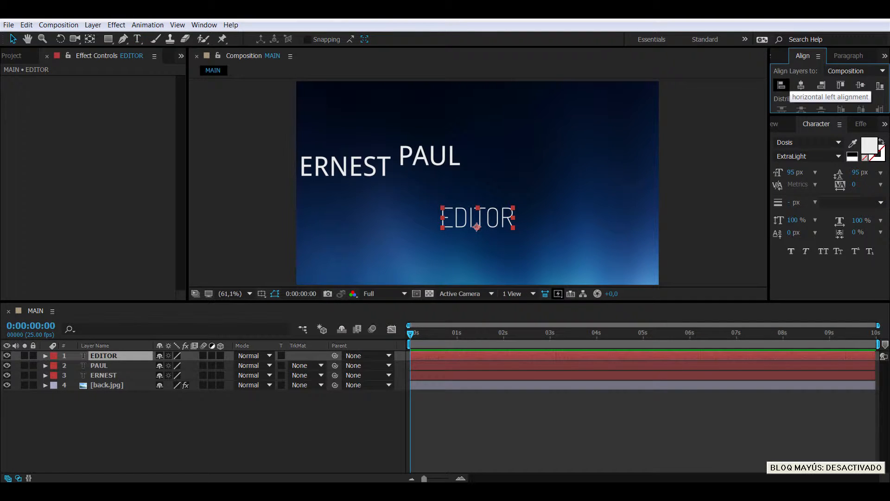
click(781, 84)
click(801, 84)
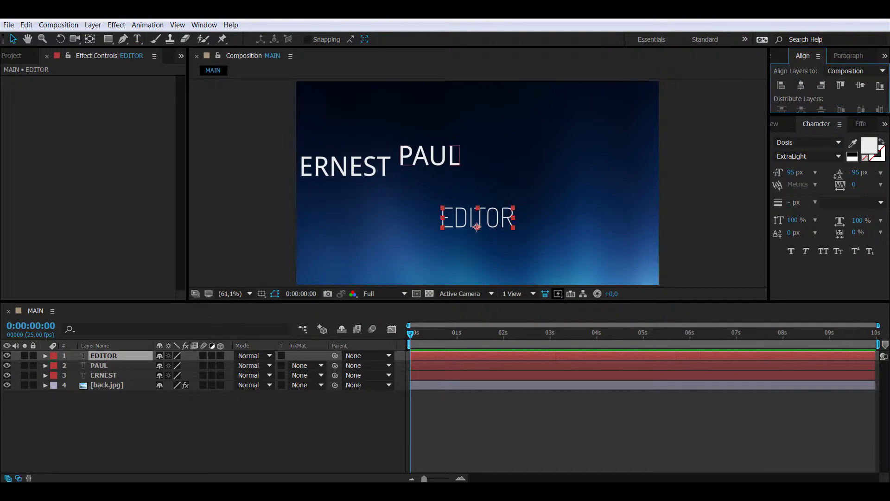
key(ctrl+Down)
click(801, 85)
click(861, 85)
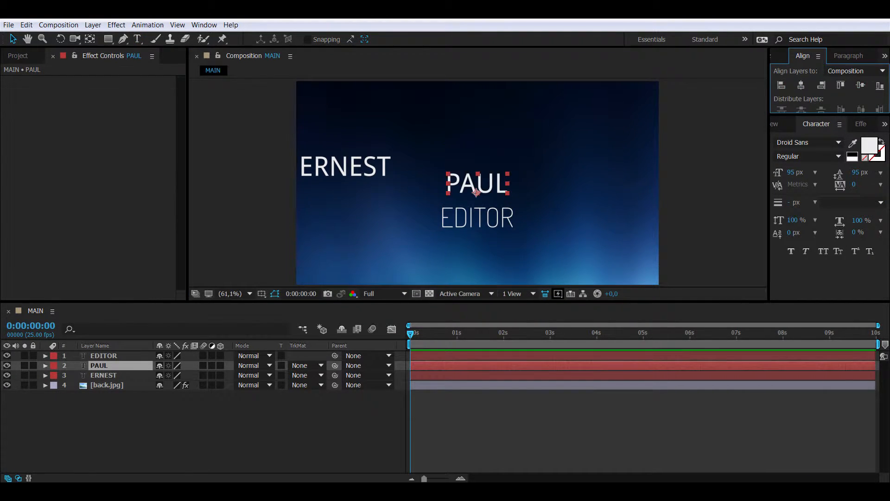
key(ctrl+Down)
click(861, 85)
click(801, 85)
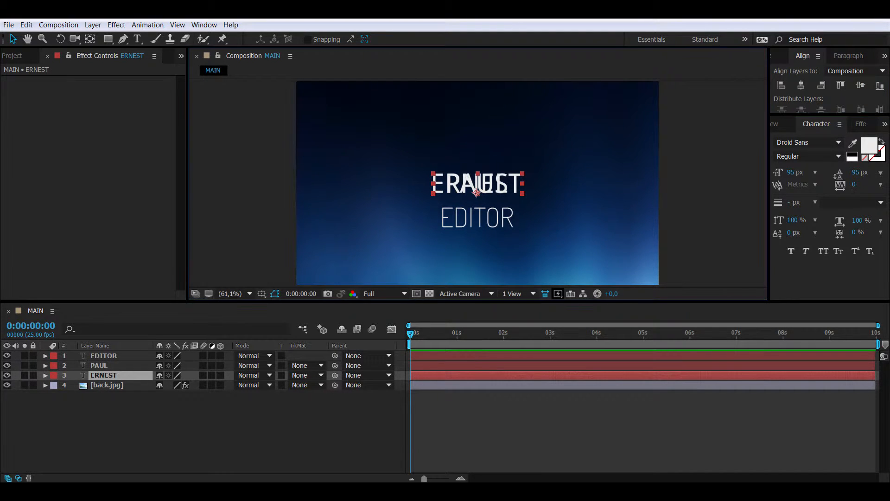
drag(476, 192, 508, 192)
click(476, 191)
shift+click(427, 187)
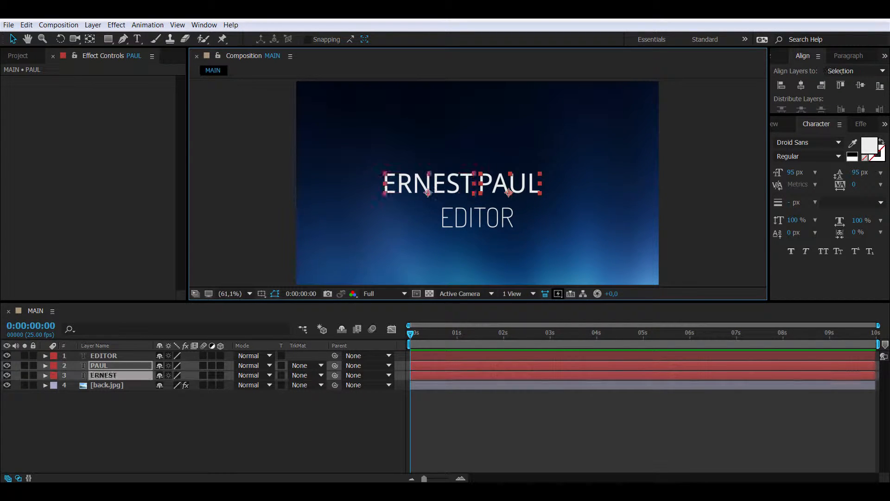
click(508, 185)
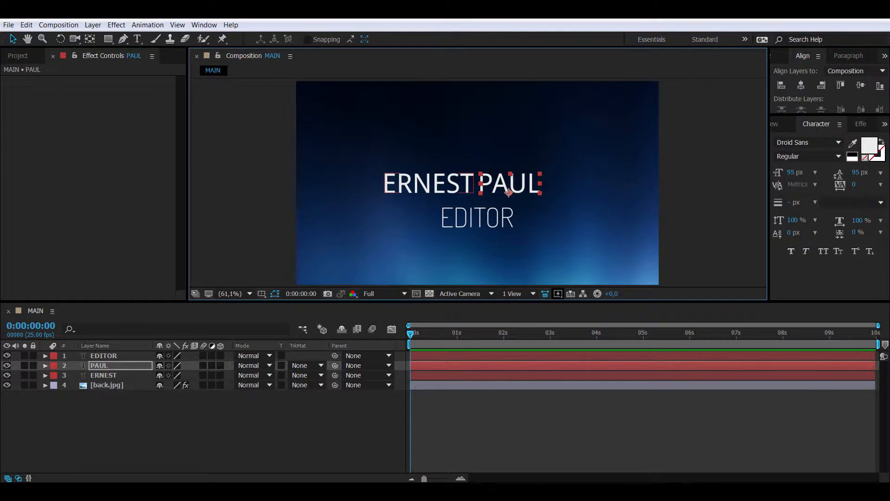
shift+click(428, 187)
shift+click(428, 188)
shift+click(427, 188)
drag(428, 188, 440, 197)
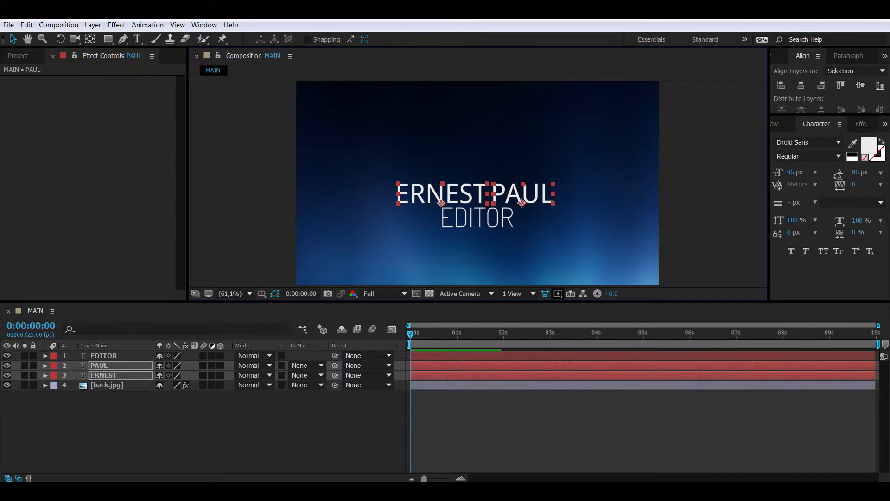
Step: Set EDITOR's font size to 80 px and nudge it up under the names
click(480, 218)
click(794, 172)
text(80)
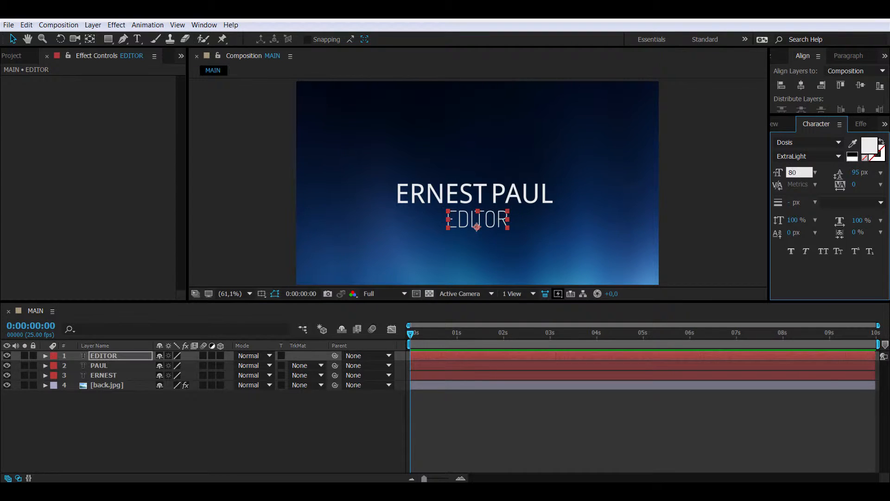
key(Return)
key(shift+Up)
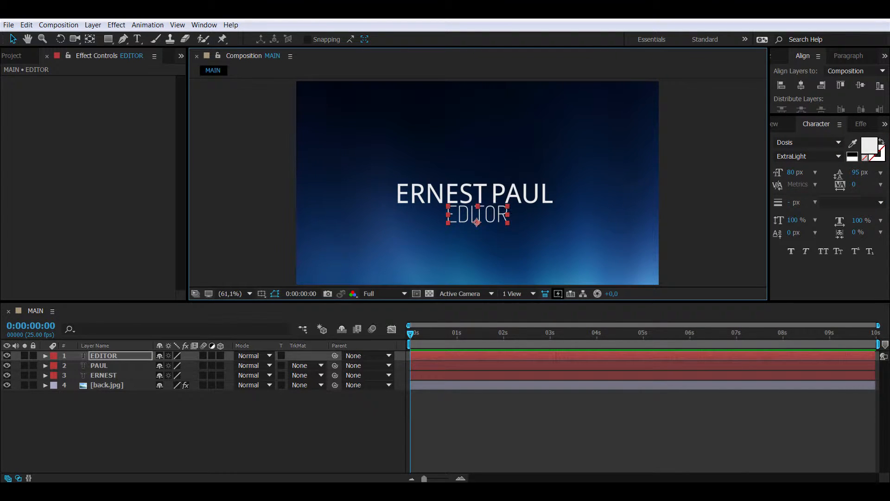
Step: Move all three text layers together to sit slightly above centre
shift+click(103, 375)
shift+click(431, 193)
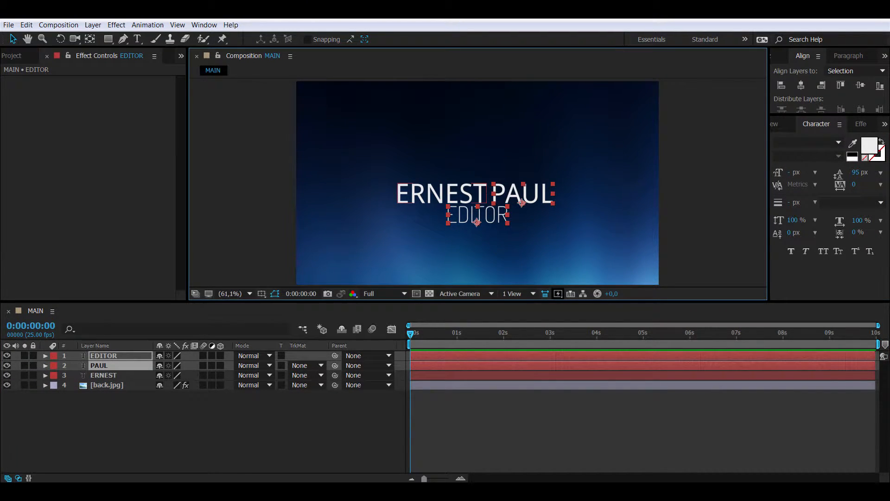
shift+click(436, 193)
key(shift+Up)
key(shift+Up)
key(shift+Up)
key(shift+Up)
key(shift+Up)
key(shift+Up)
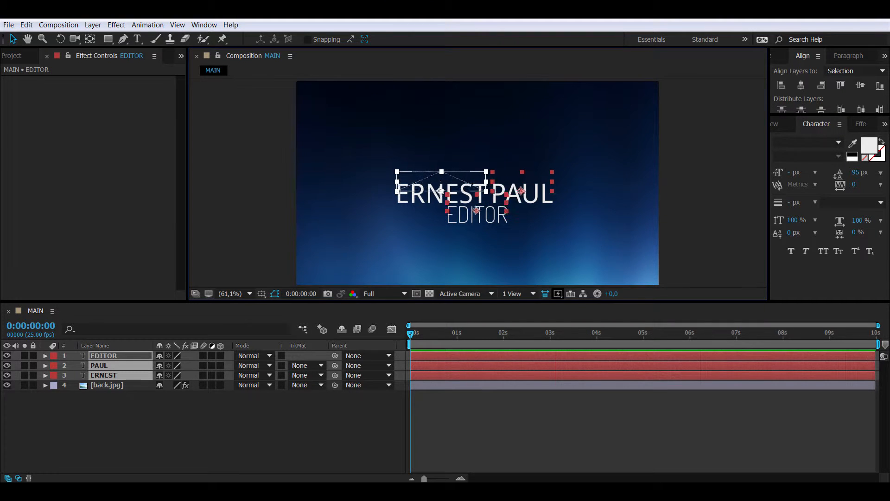
click(800, 85)
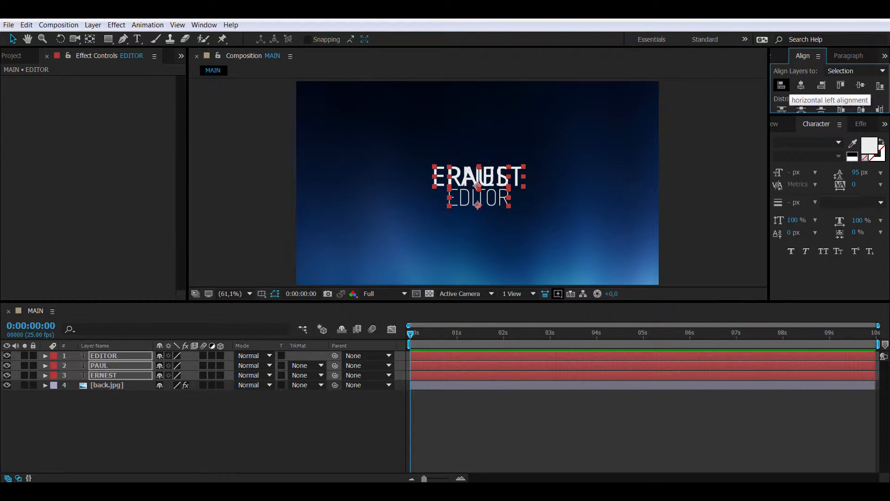
key(ctrl+z)
drag(519, 168, 521, 172)
key(Left)
key(Left)
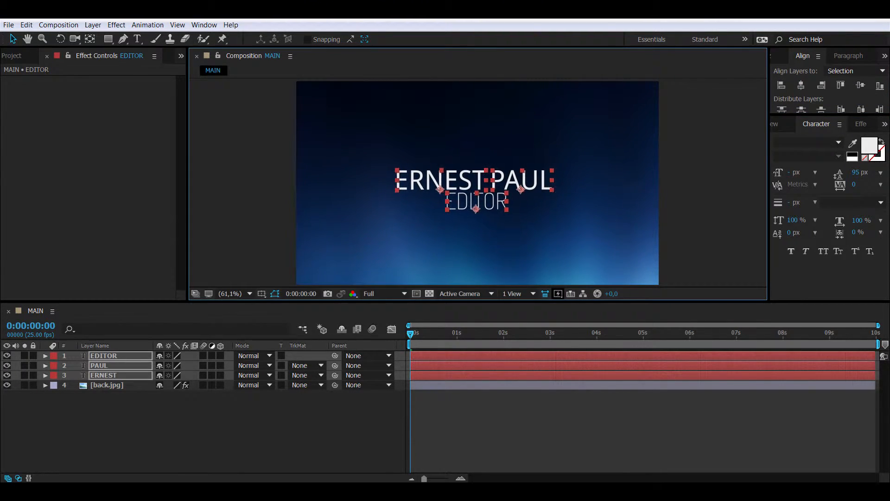
click(12, 55)
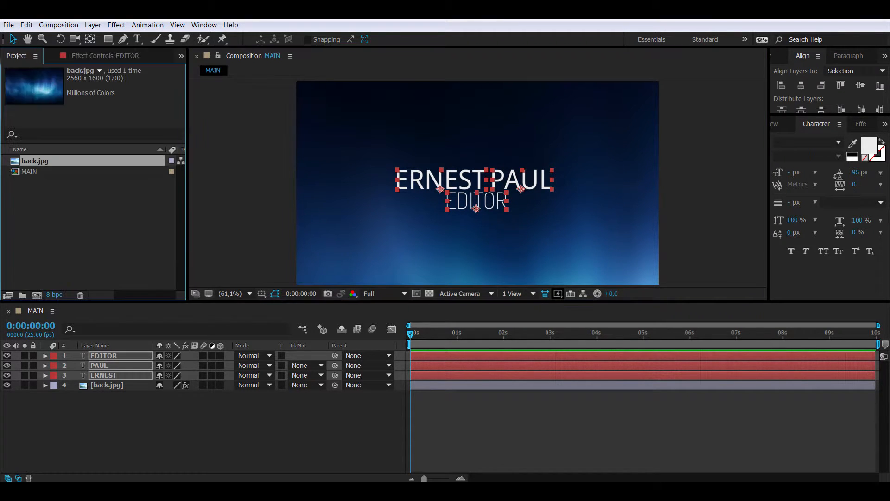
Step: Create a new composition named TEXT
right_click(70, 225)
click(116, 232)
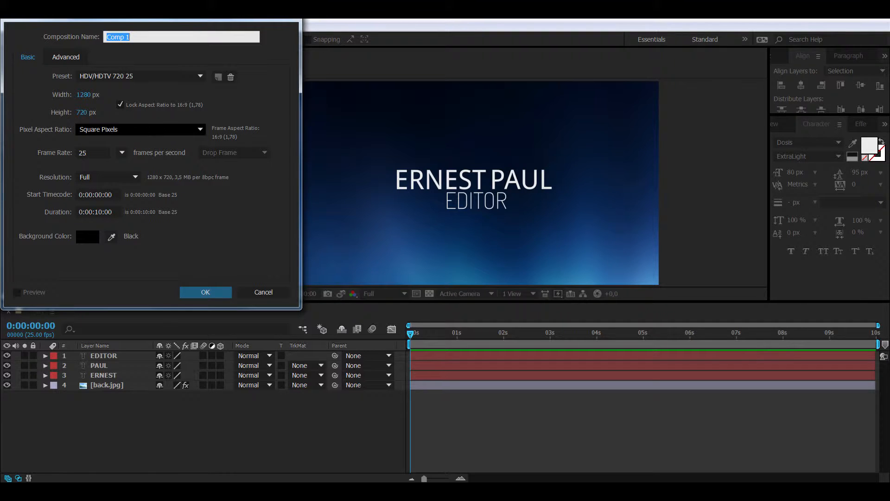
text(TEXT)
key(Return)
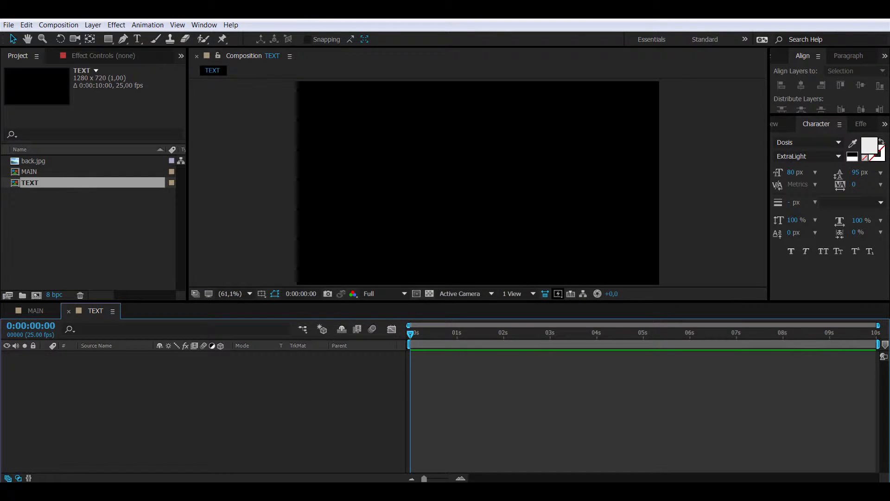
click(36, 310)
click(103, 356)
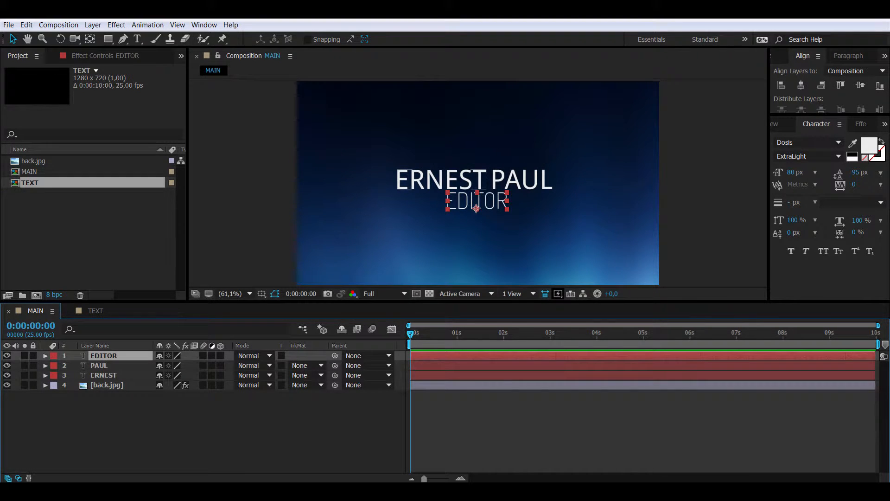
shift+click(103, 375)
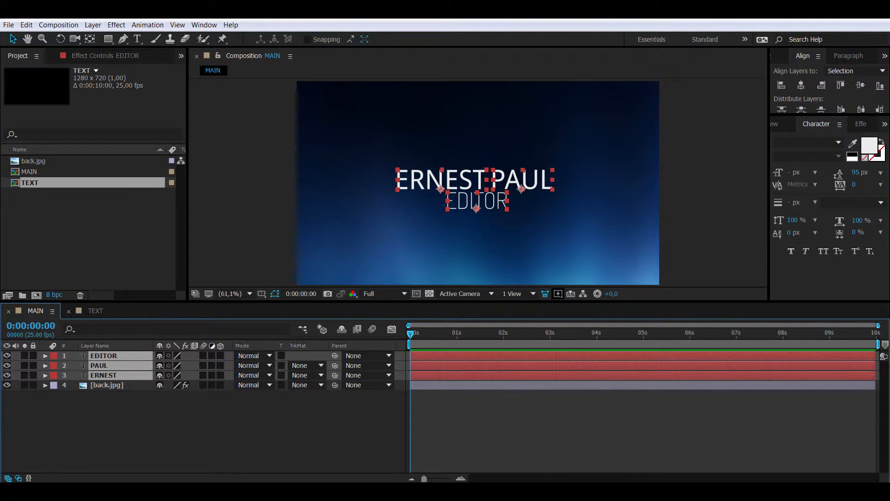
click(96, 311)
key(ctrl+v)
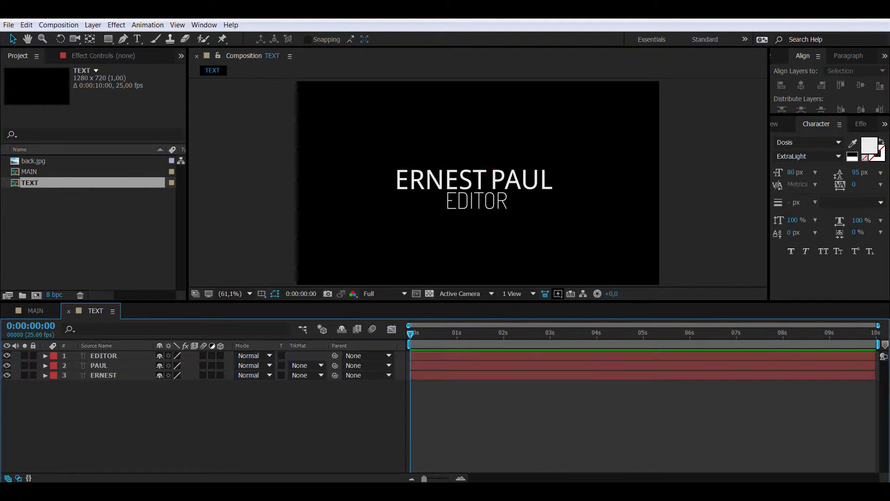
drag(103, 390, 103, 352)
Step: Delete the original text layers from MAIN and place TEXT above back.jpg
click(51, 311)
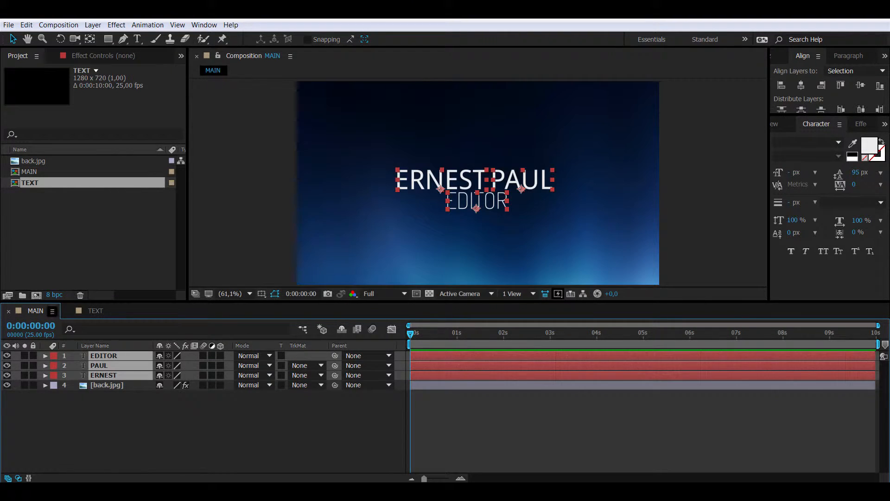
key(Delete)
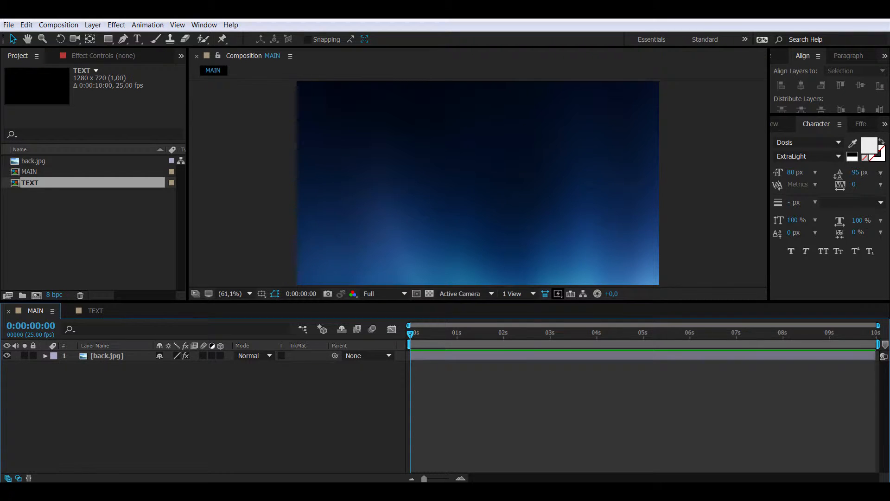
click(30, 183)
drag(45, 337, 45, 355)
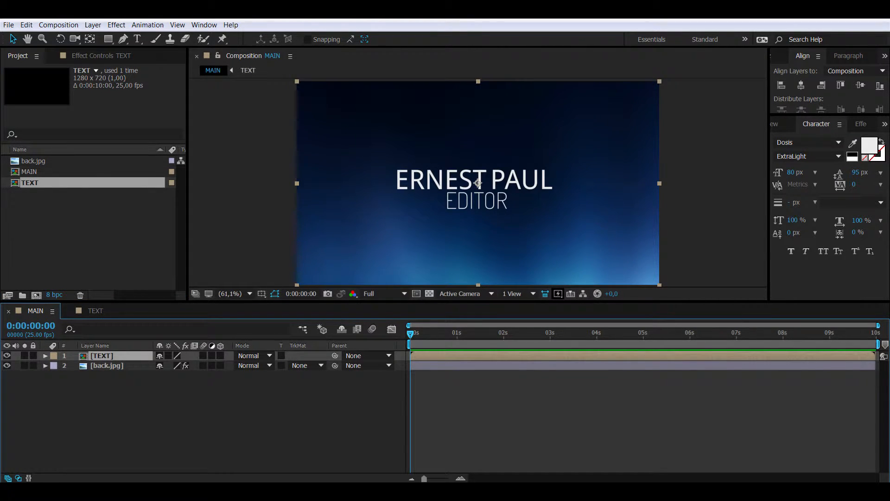
Step: Pre-compose the ERNEST layer inside TEXT as 'ERNEST animation'
double_click(101, 356)
click(185, 417)
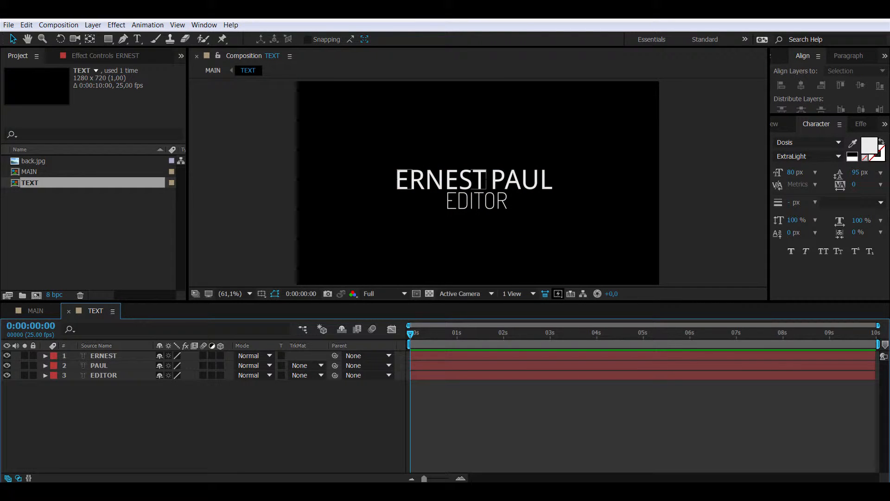
click(111, 356)
right_click(111, 355)
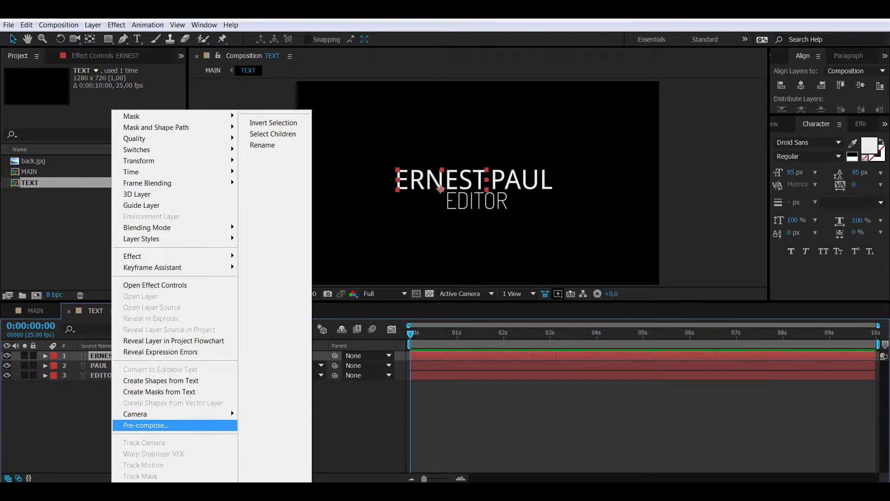
click(231, 424)
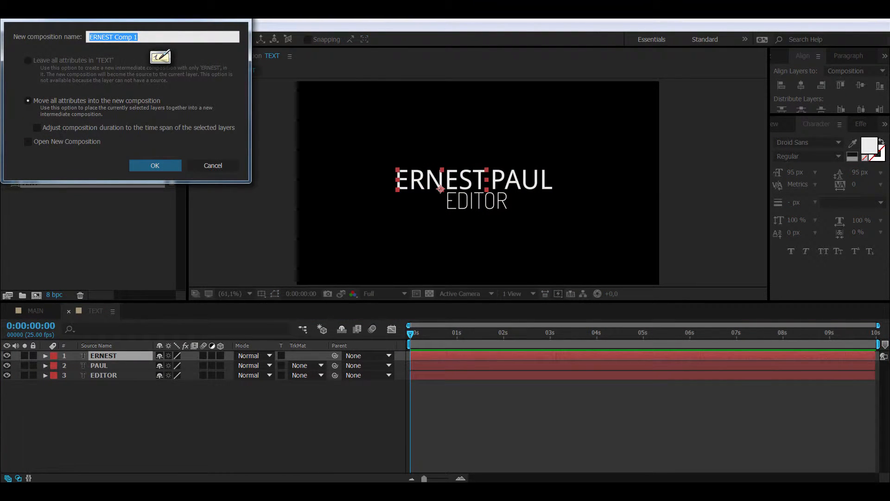
drag(115, 37, 140, 37)
text(anima)
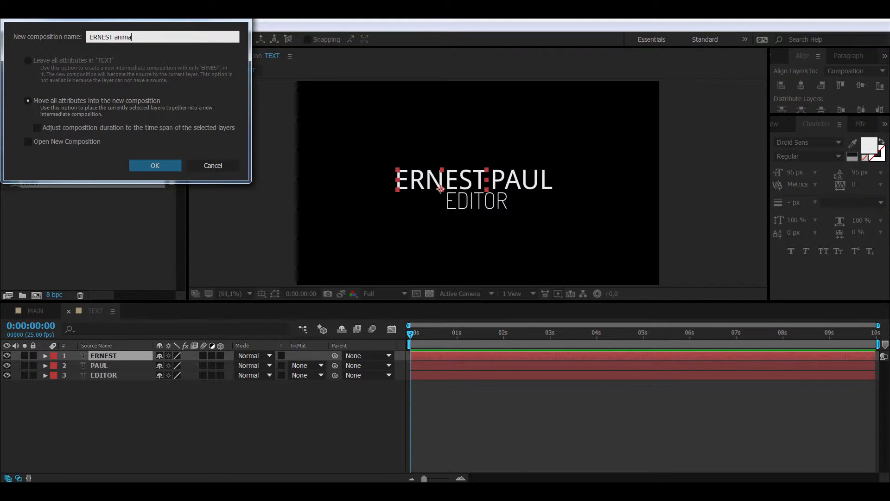
text(tion)
key(Return)
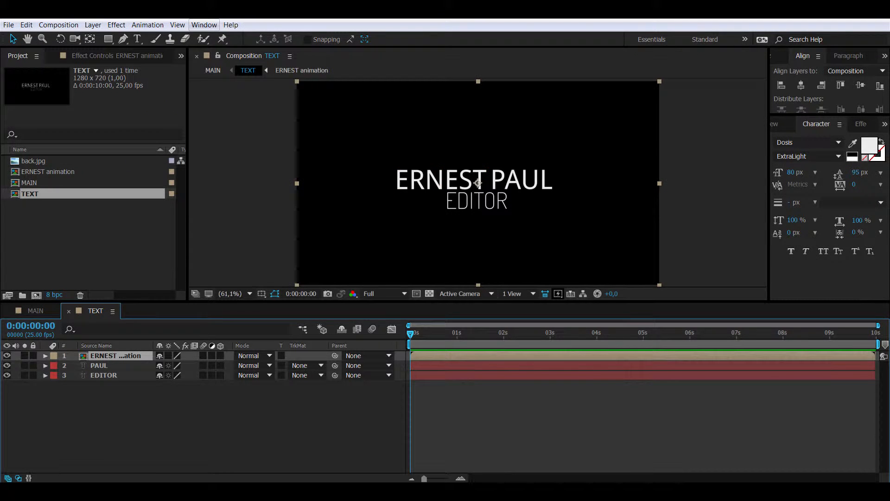
Step: Crop ERNEST animation to a region of interest around ERNEST, giving 355×80
double_click(116, 356)
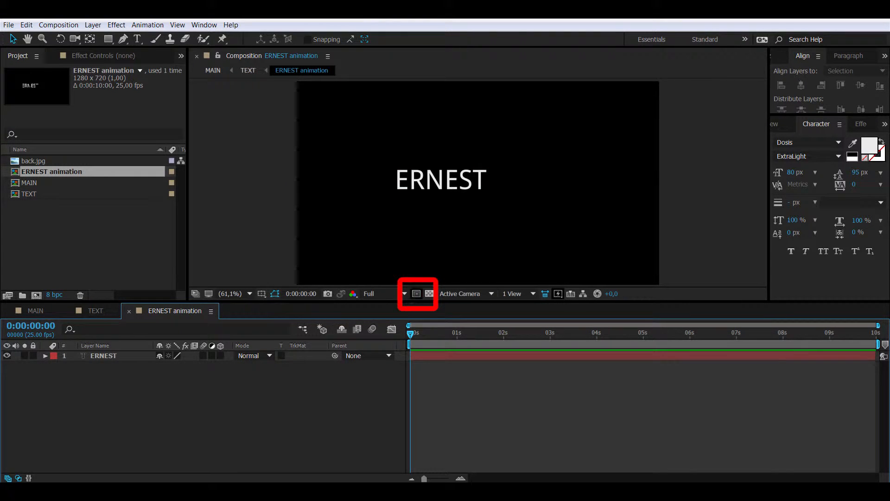
click(416, 293)
drag(386, 166, 491, 180)
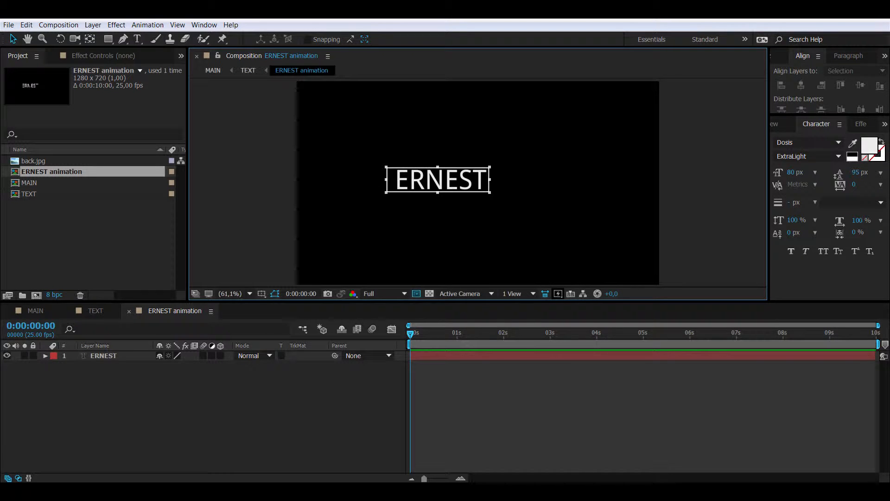
click(58, 24)
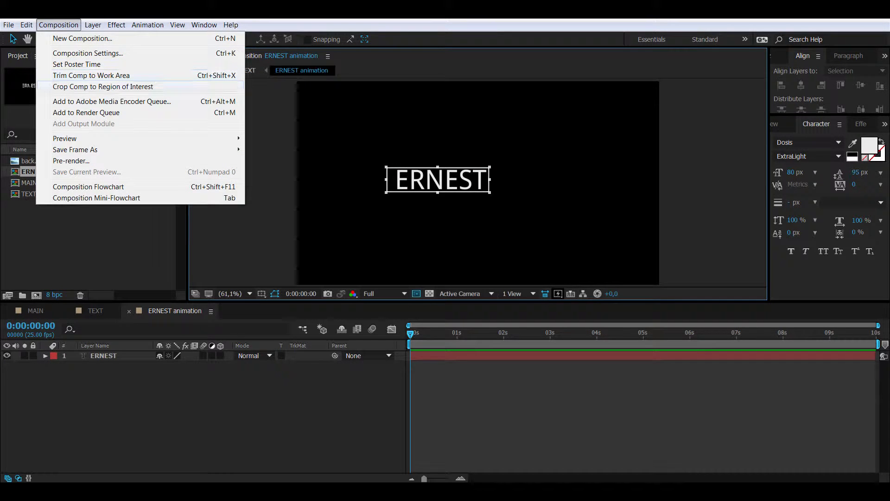
click(102, 87)
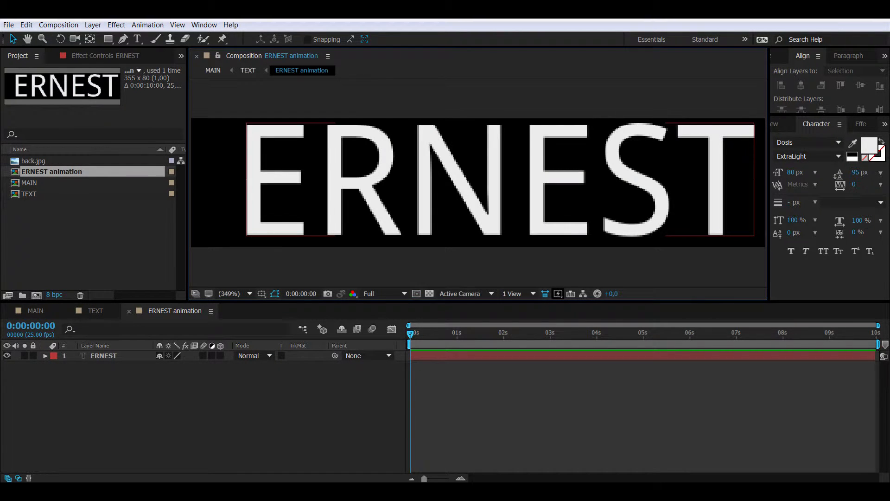
click(102, 356)
Step: Pre-compose the ERNEST text layer into a new composition named ERNEST
right_click(105, 355)
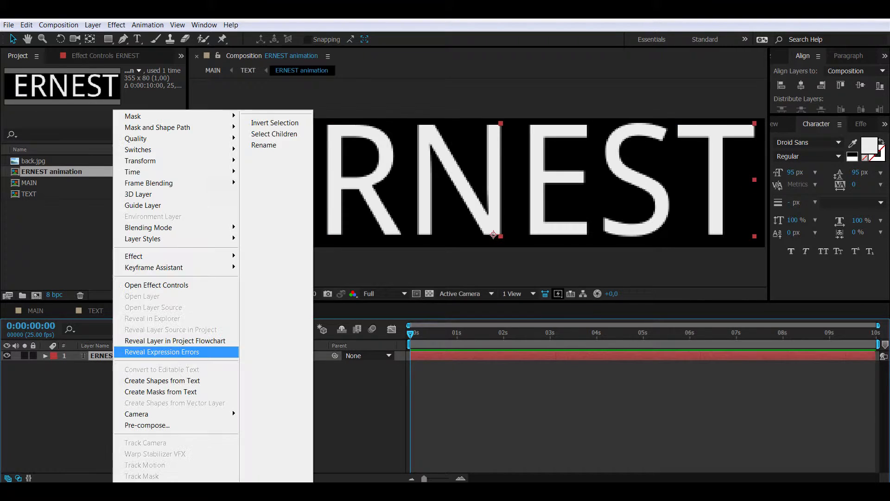
click(229, 424)
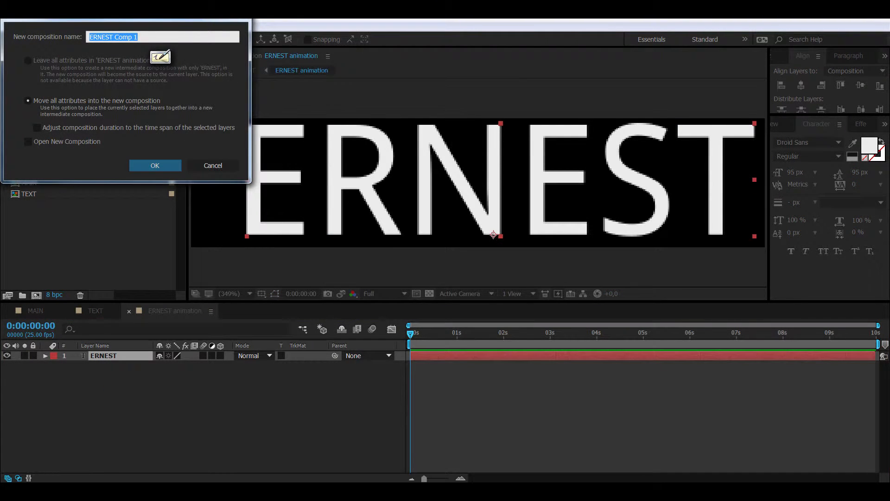
click(114, 37)
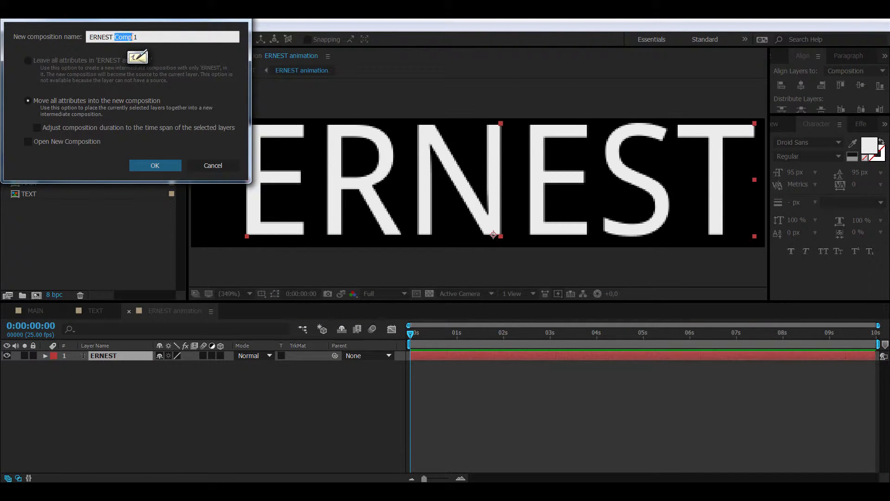
drag(133, 36, 155, 37)
key(BackSpace)
key(BackSpace)
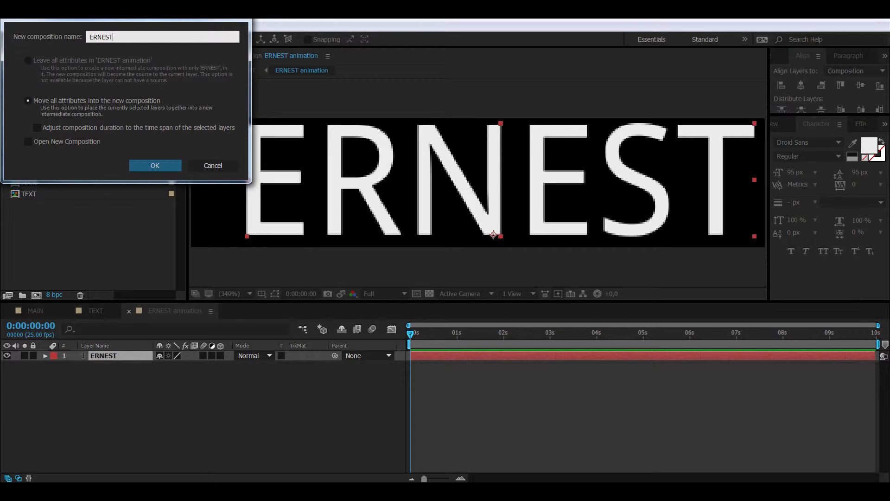
key(Return)
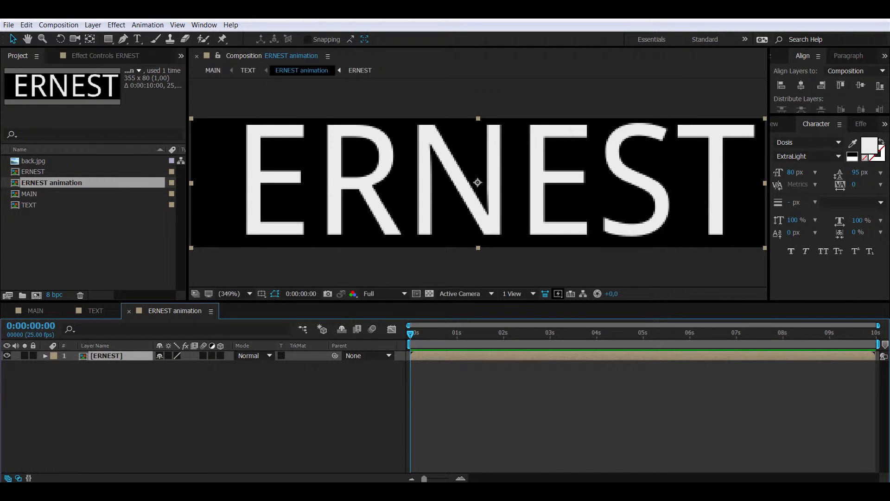
Step: Shift the text inside the ERNEST composition slightly to the right
double_click(106, 356)
click(104, 356)
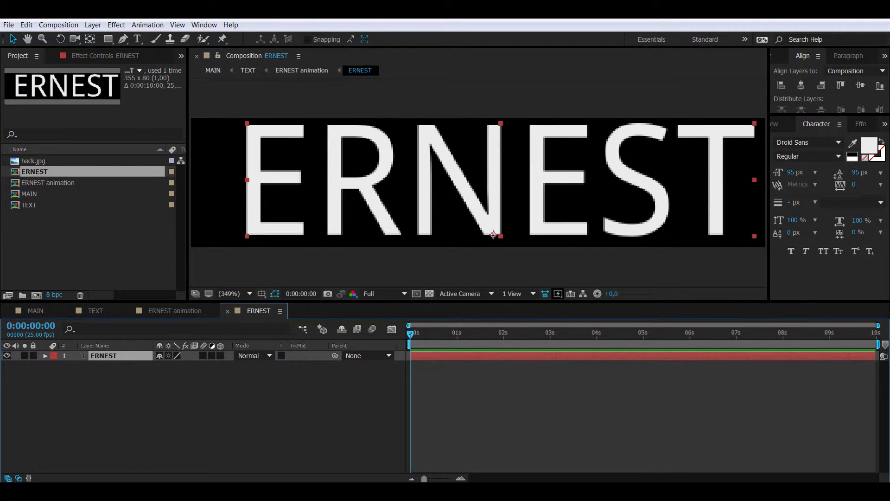
drag(493, 235, 504, 235)
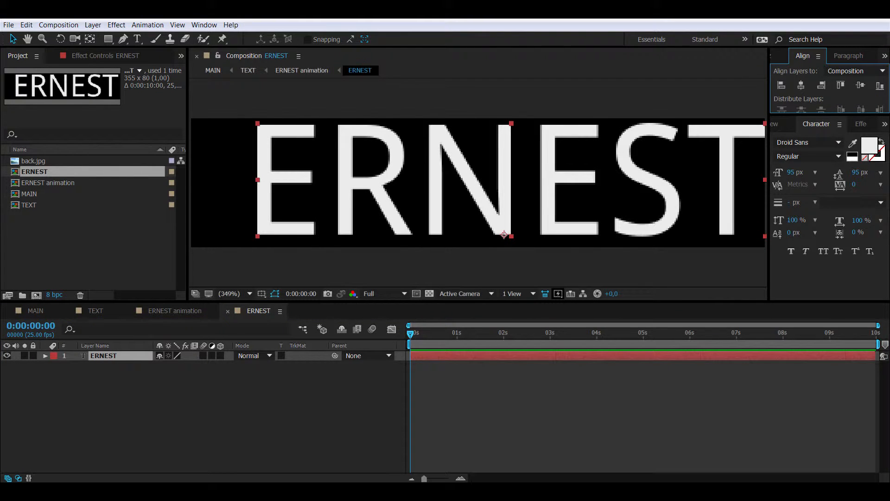
click(227, 311)
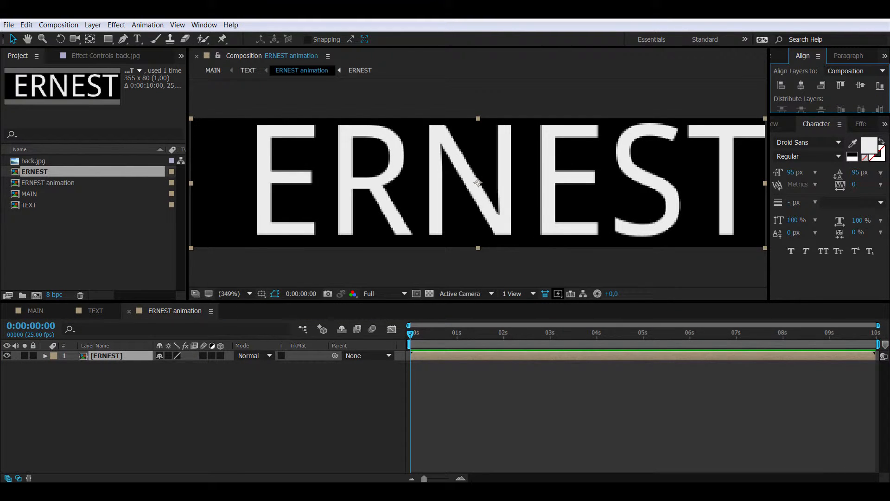
Step: At 200% view, animate ERNEST's Position to slide in from the right between 0 and 1 s
click(236, 294)
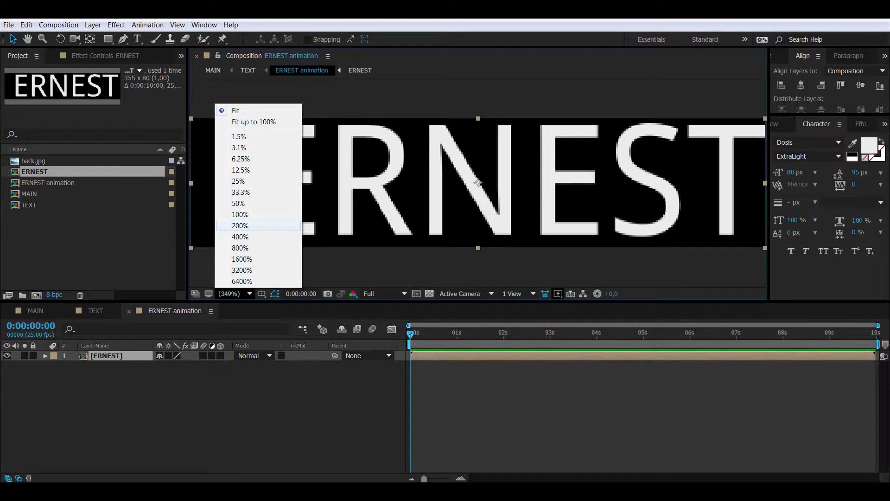
click(240, 225)
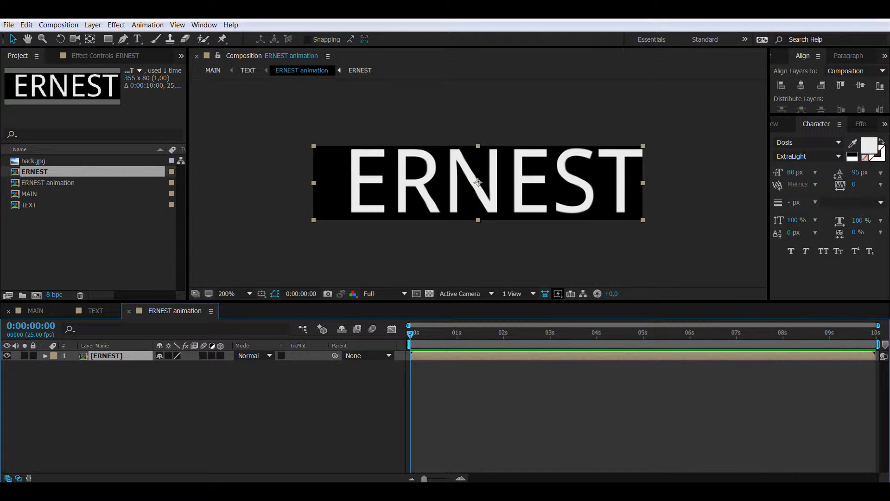
click(30, 325)
text(100)
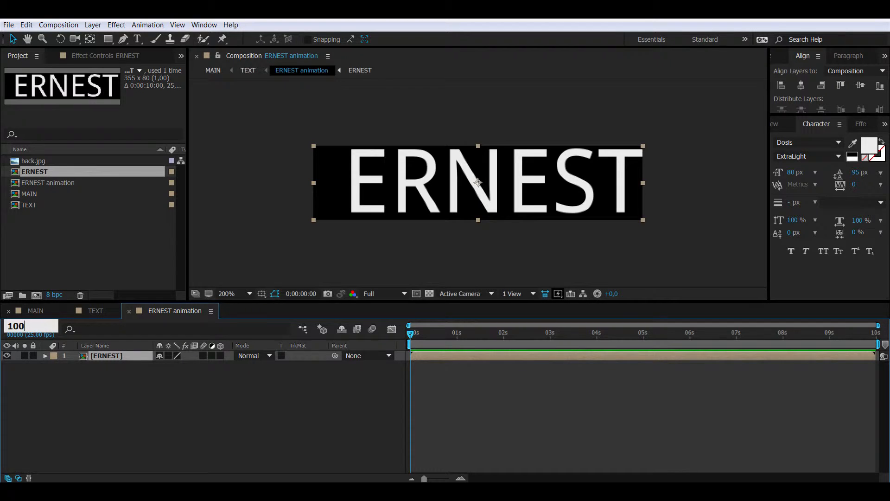
key(Return)
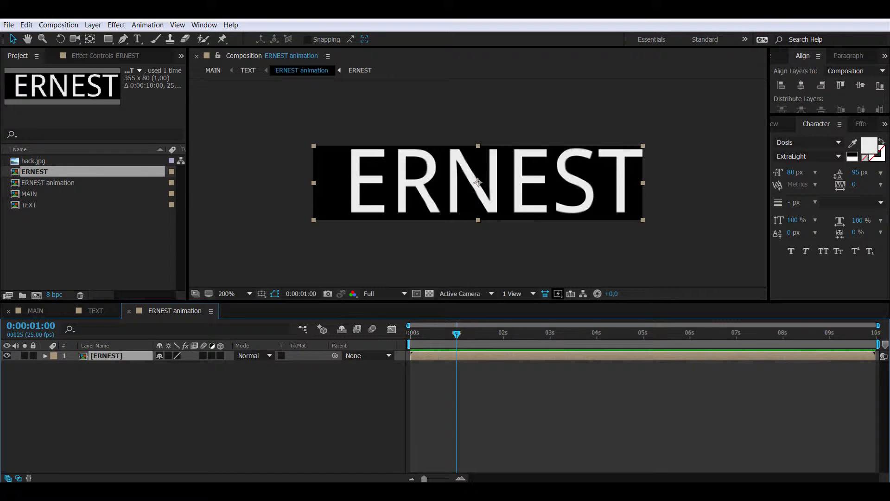
key(p)
key(alt+shift+p)
key(Home)
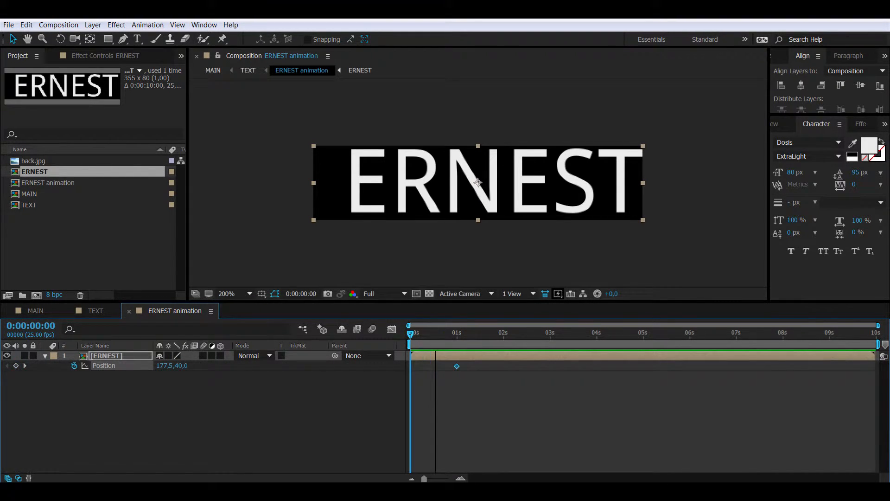
drag(477, 182, 763, 183)
key(shift+Right)
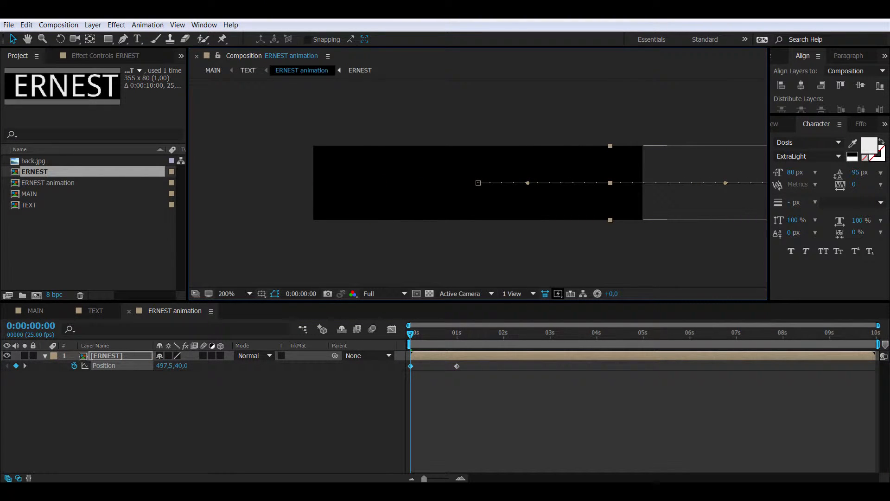
Step: Paste a copy of both Position keyframes starting at 3:00
drag(474, 381, 404, 362)
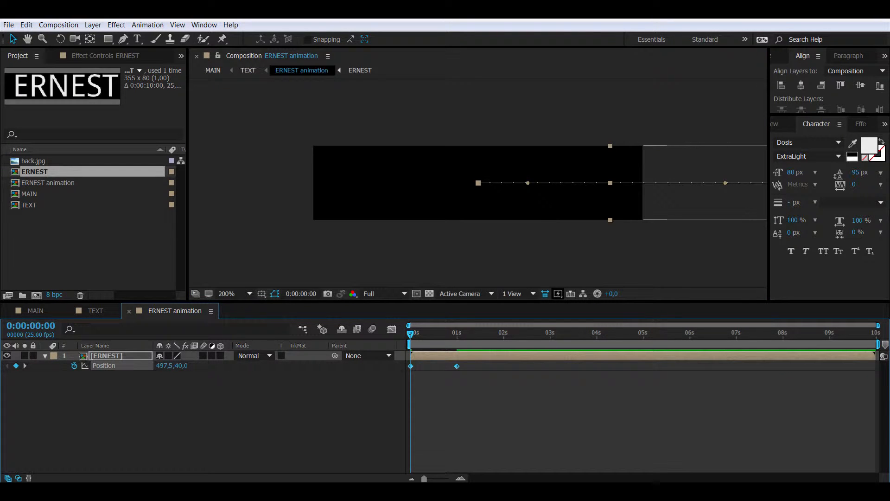
click(30, 326)
text(3:)
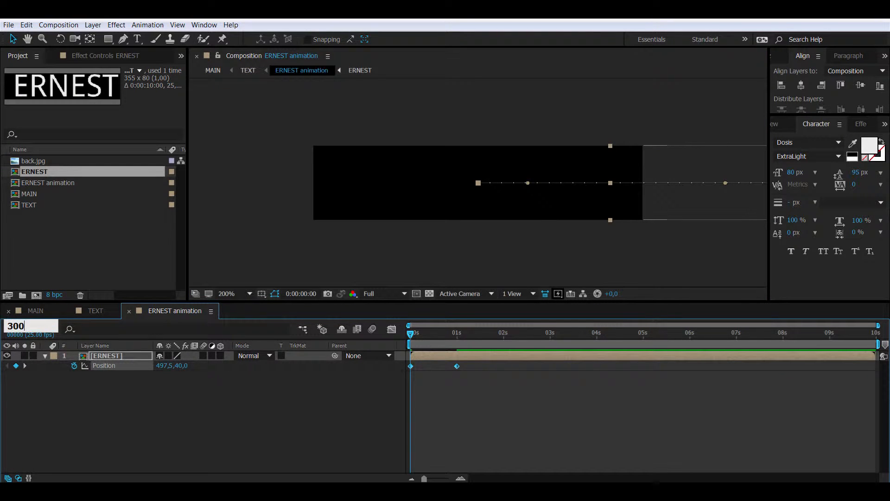
text(00)
key(Return)
key(ctrl+v)
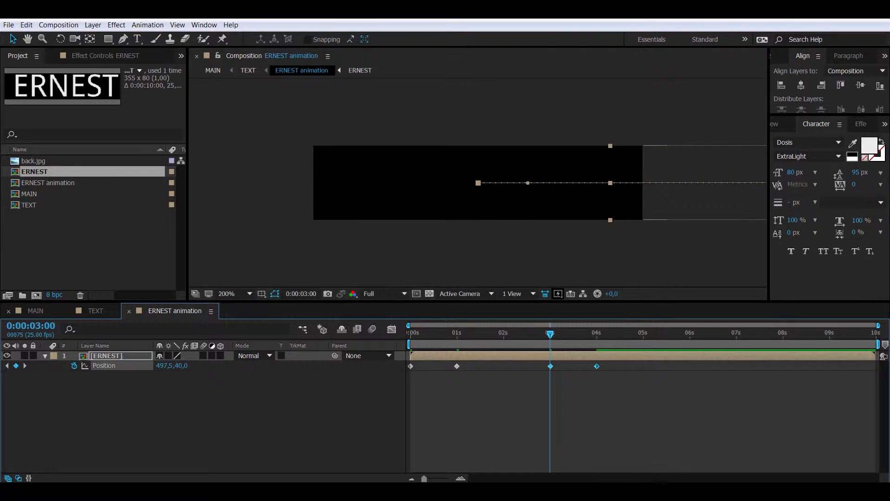
Step: Time-reverse the pasted keyframes so ERNEST slides back out
right_click(597, 366)
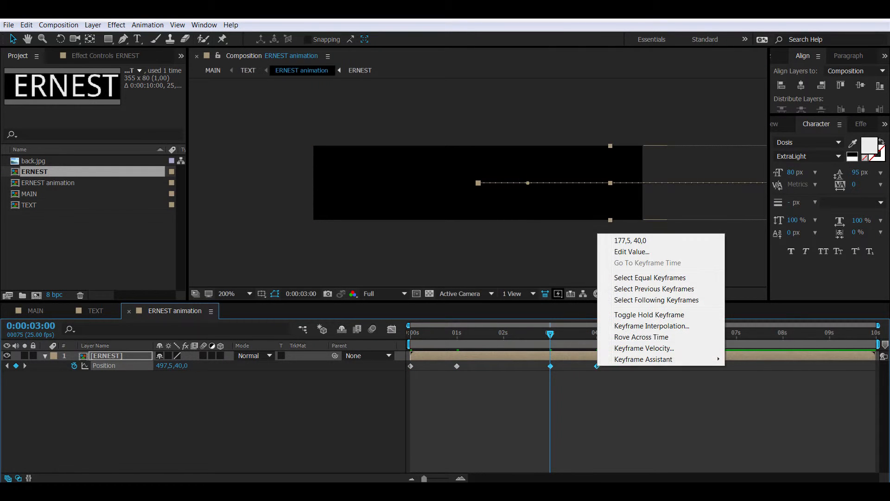
mouse_move(643, 359)
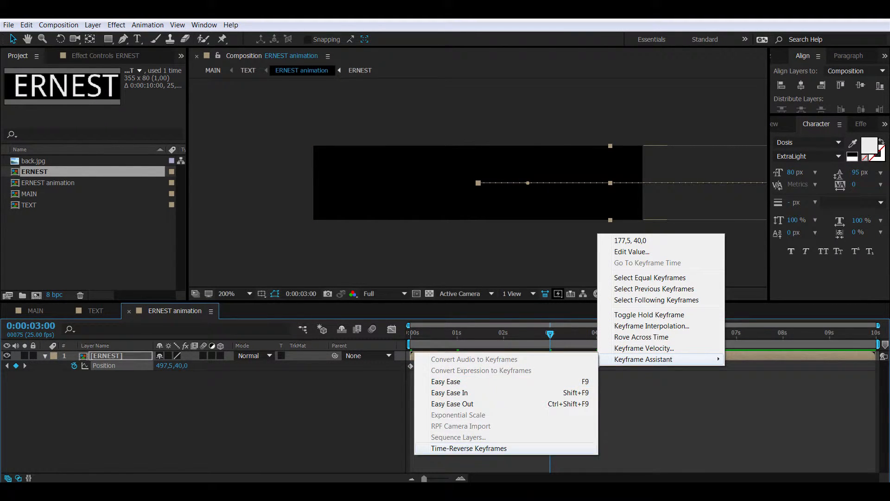
click(468, 447)
Step: Apply Easy Ease to all four Position keyframes
drag(620, 384, 405, 363)
right_click(550, 366)
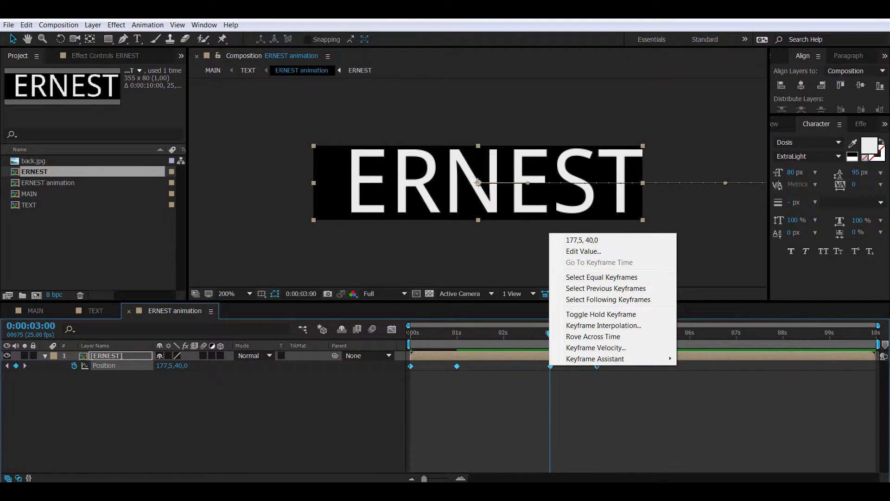
mouse_move(640, 359)
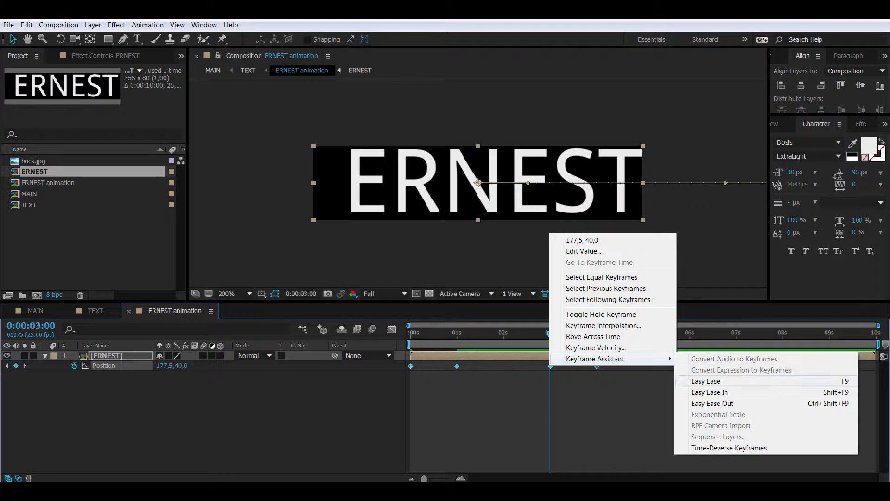
click(705, 380)
Step: Lengthen the speed-graph influence at the 1 s and 3 s keyframes, then preview
click(392, 328)
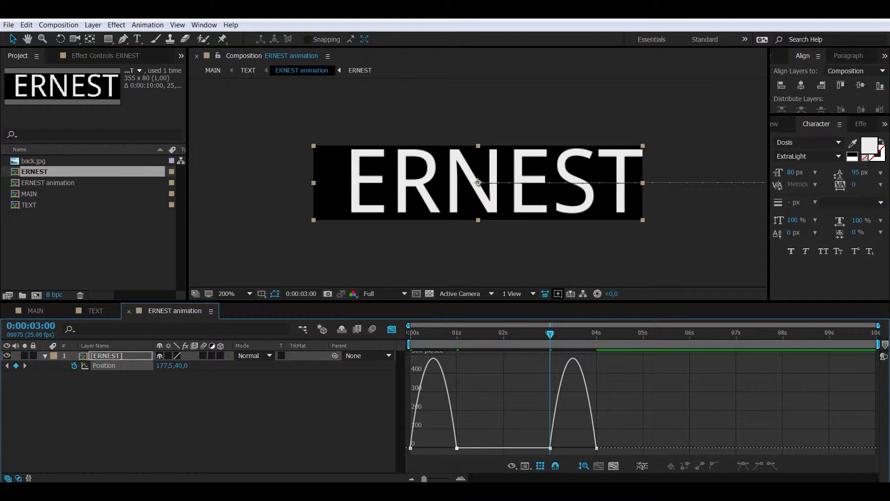
click(457, 448)
drag(449, 448, 433, 447)
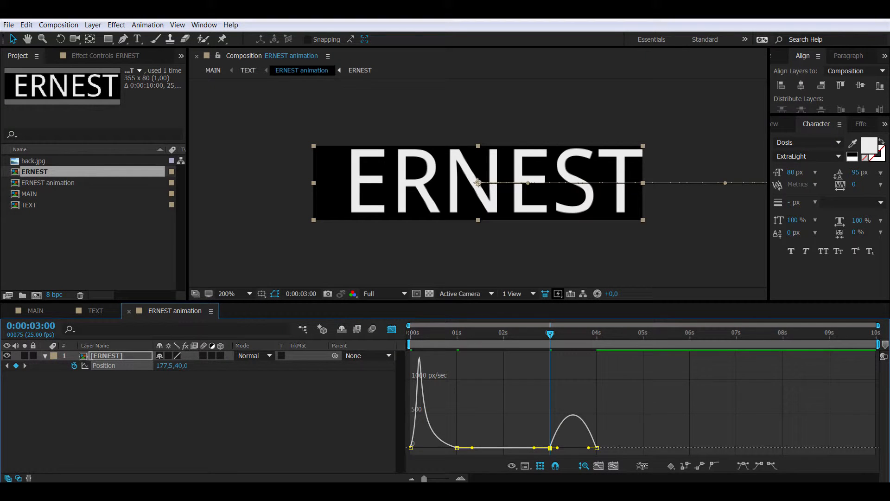
drag(556, 448, 573, 447)
key(shift+F3)
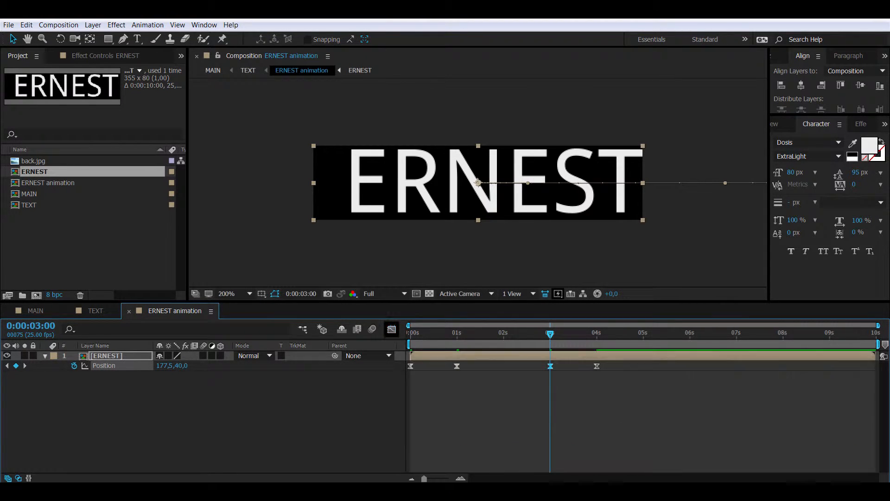
key(space)
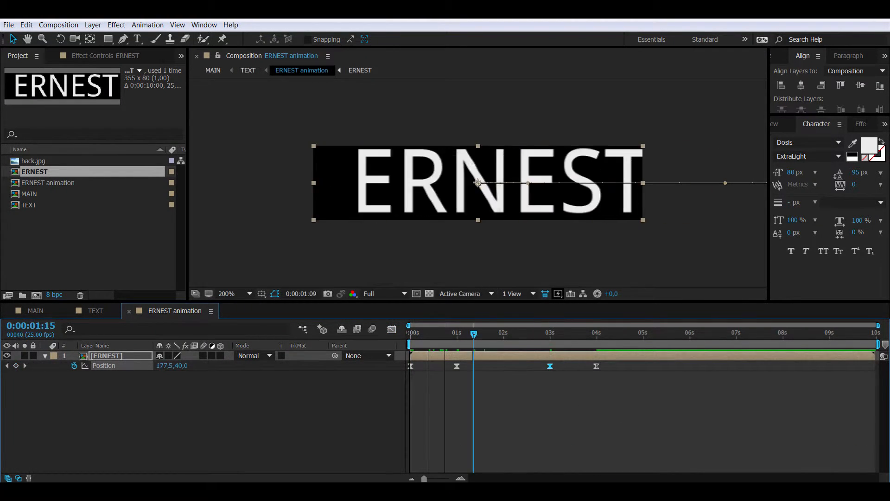
drag(631, 333, 410, 333)
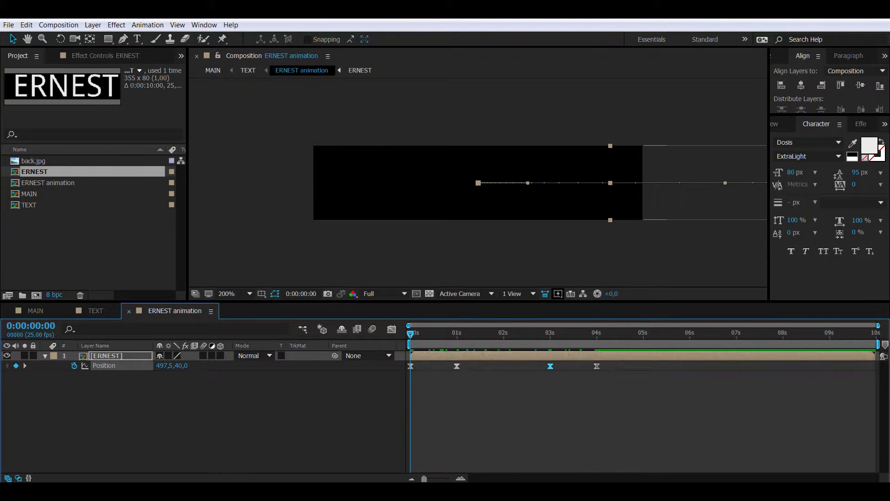
Step: Close ERNEST animation and pre-compose the PAUL layer into a composition named 'PAUL animation'
key(ctrl+w)
click(522, 180)
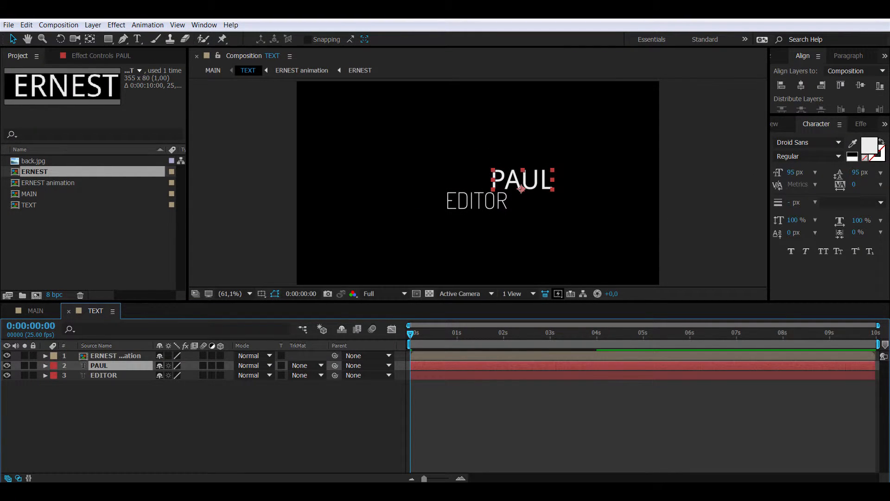
right_click(129, 365)
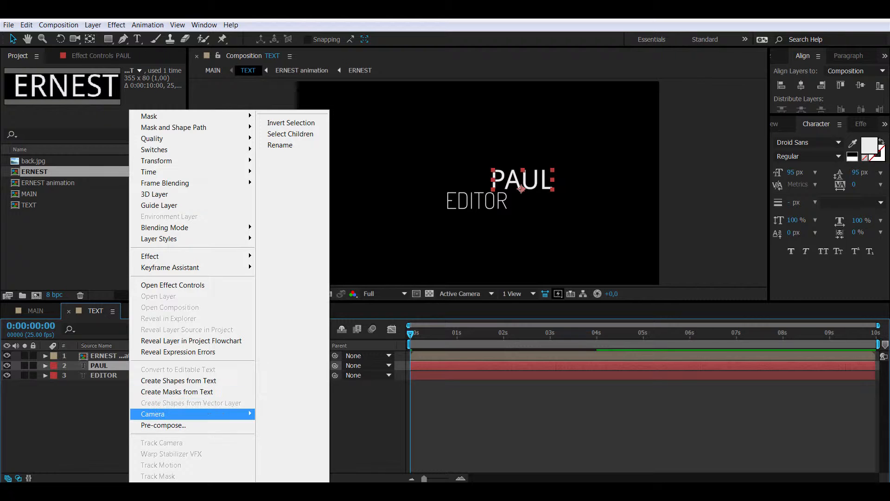
click(195, 424)
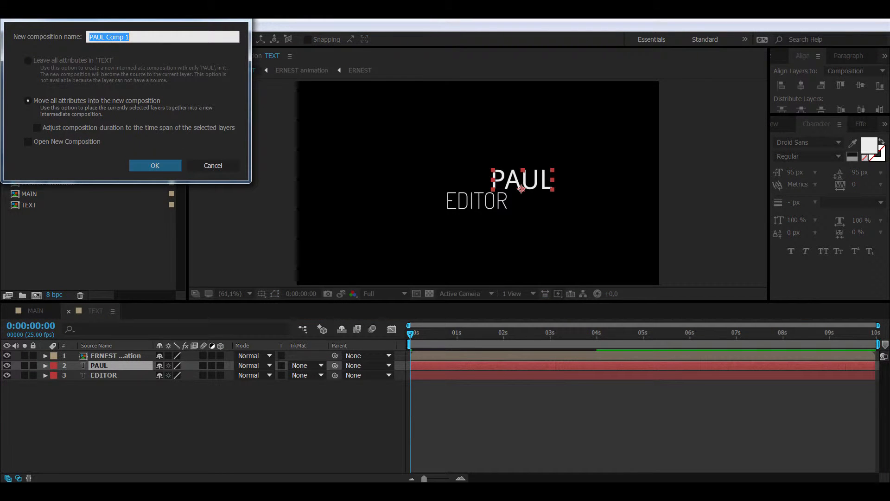
drag(131, 37, 106, 37)
text(animation)
key(Return)
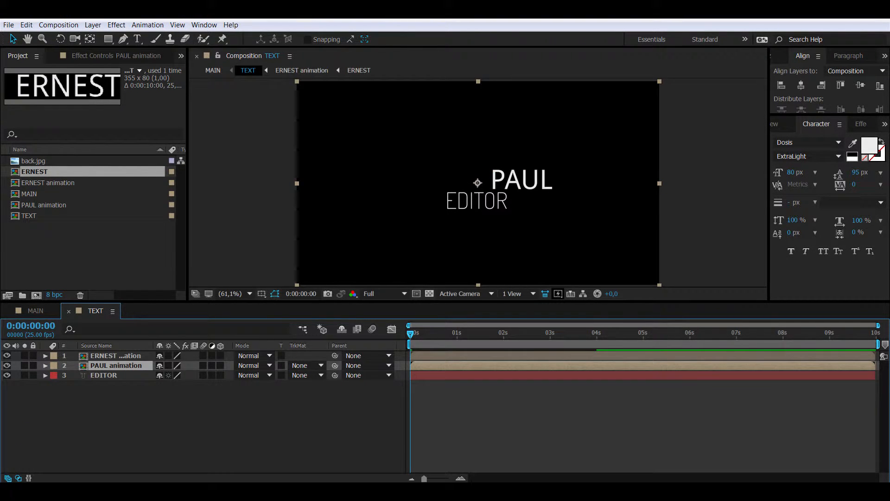
Step: Inside PAUL animation, crop the composition to a region of interest drawn tightly around PAUL (278 x 77)
double_click(116, 366)
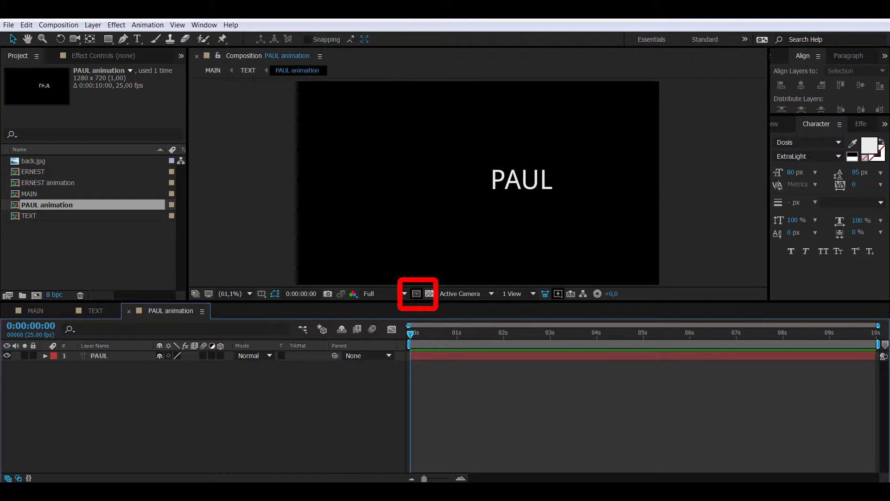
click(416, 293)
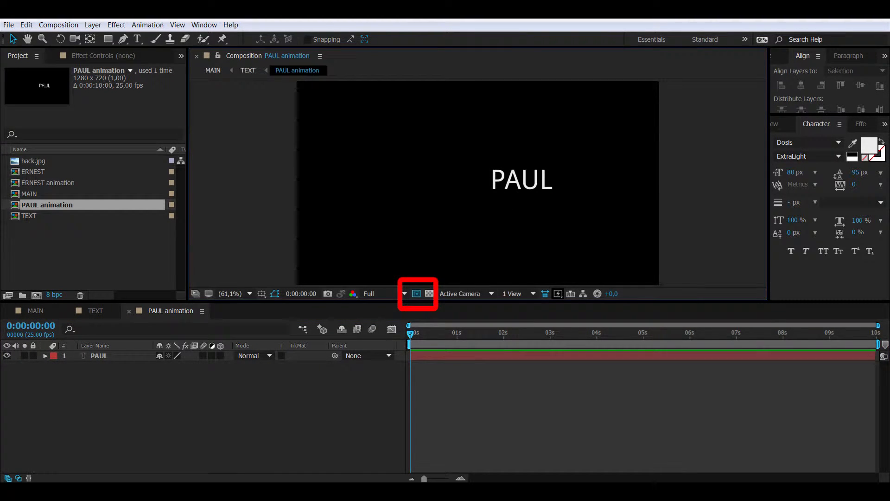
drag(489, 166, 572, 191)
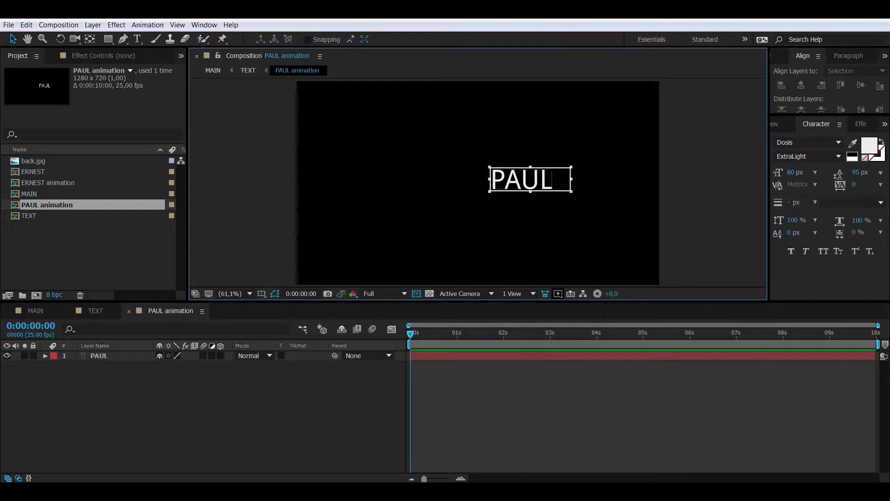
click(59, 24)
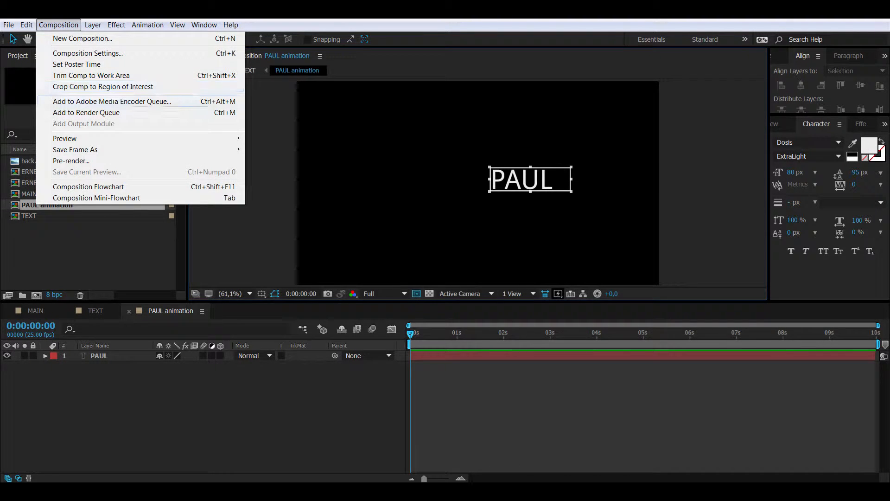
click(102, 87)
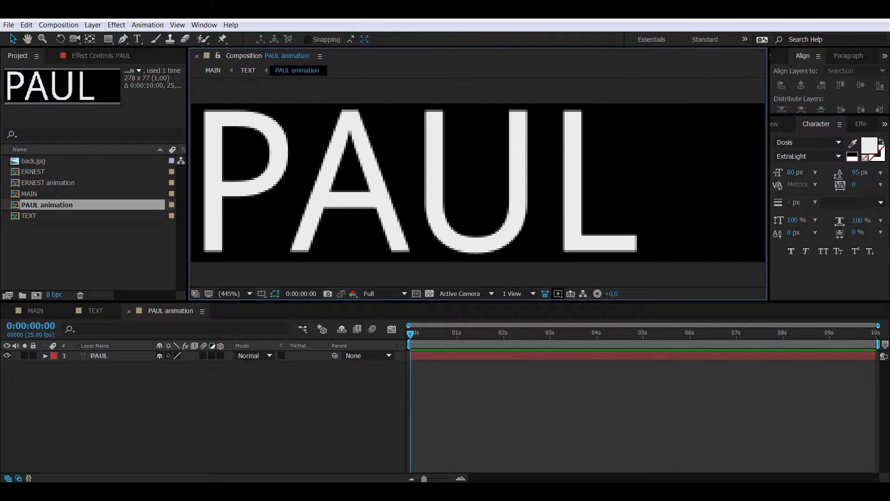
right_click(112, 355)
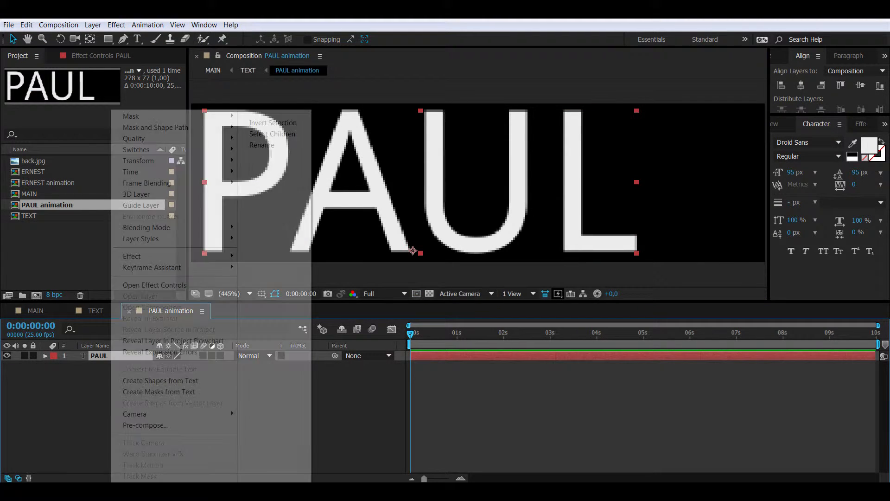
Step: Pre-compose the PAUL text layer into a new composition named 'PAUL'
click(208, 425)
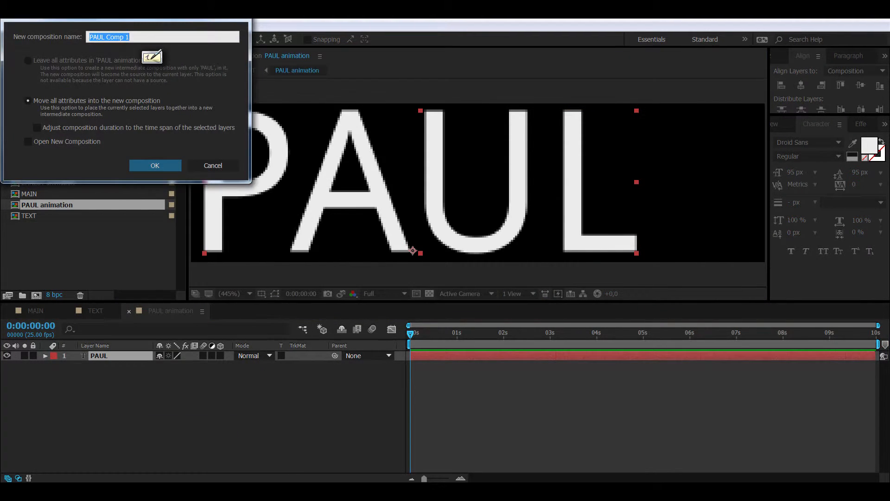
drag(130, 37, 106, 37)
key(BackSpace)
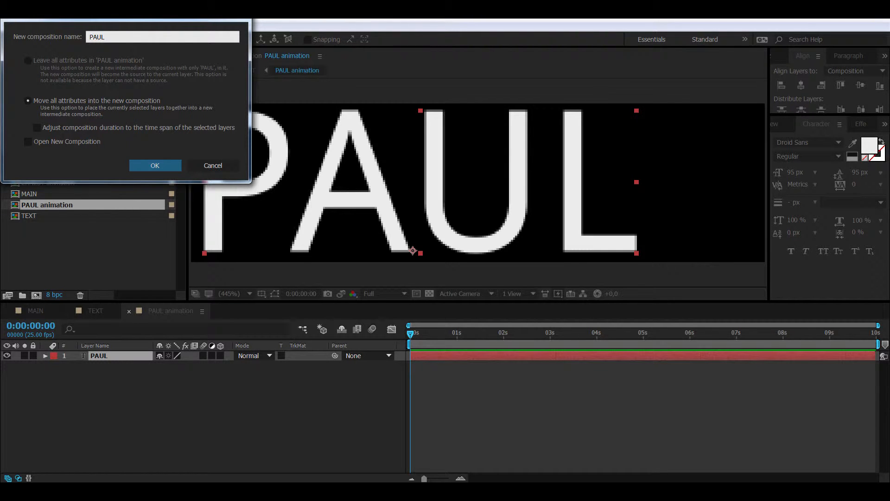
key(Return)
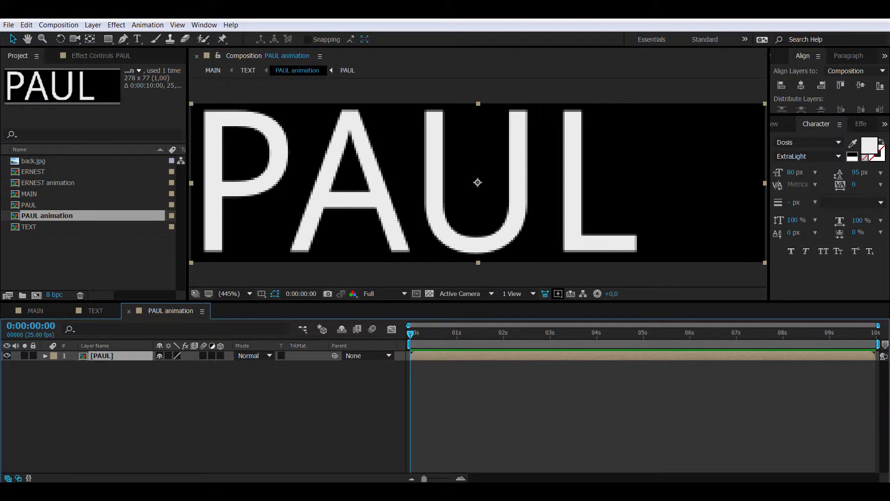
Step: Inside the PAUL composition, align the text to the left edge, then close it
double_click(434, 186)
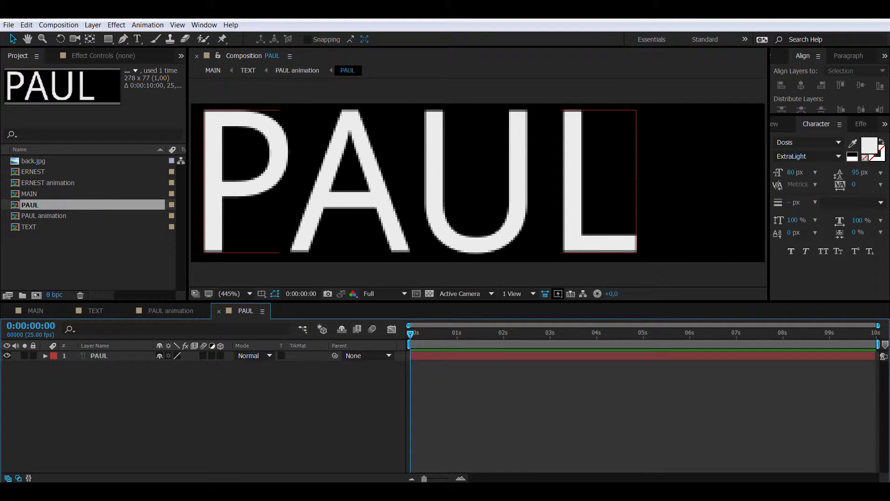
click(434, 186)
click(781, 85)
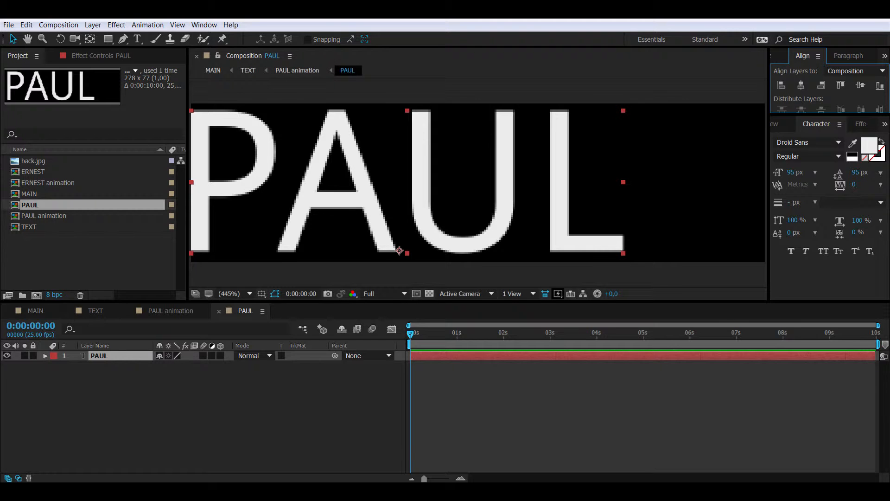
click(219, 310)
click(249, 294)
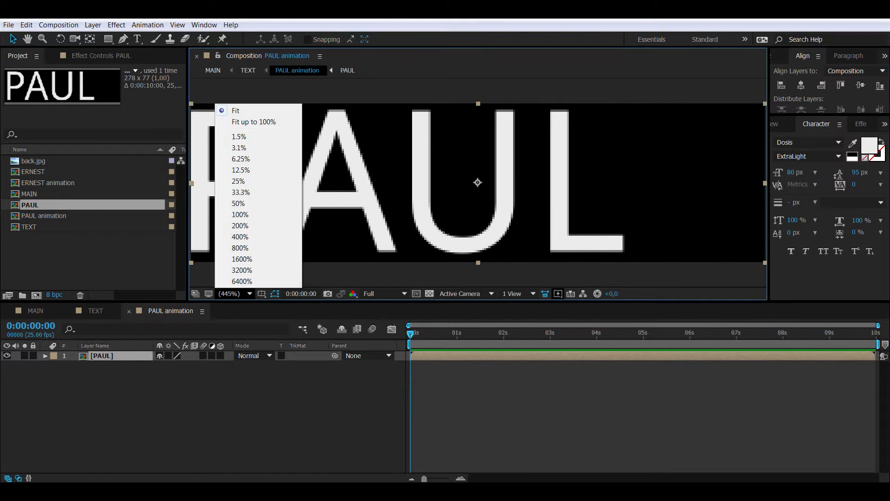
Step: At 200% zoom, keyframe PAUL's position at 1 s and move it off-frame left at 0 s
click(241, 225)
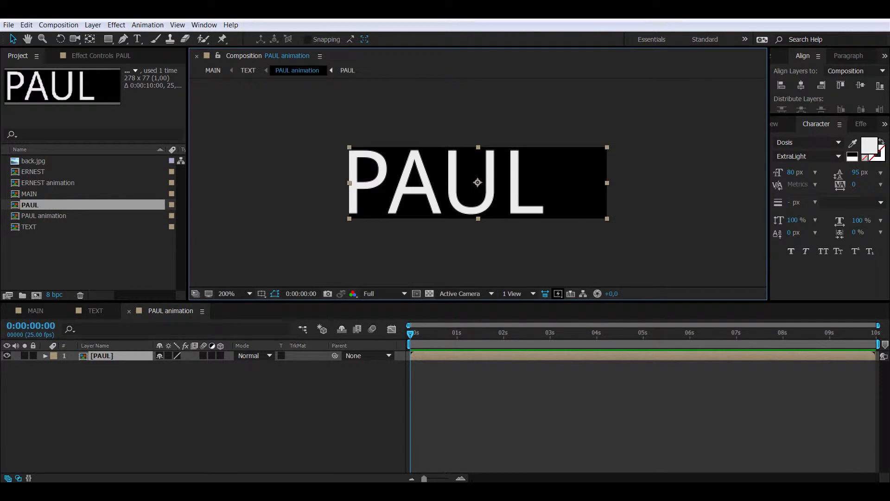
click(30, 325)
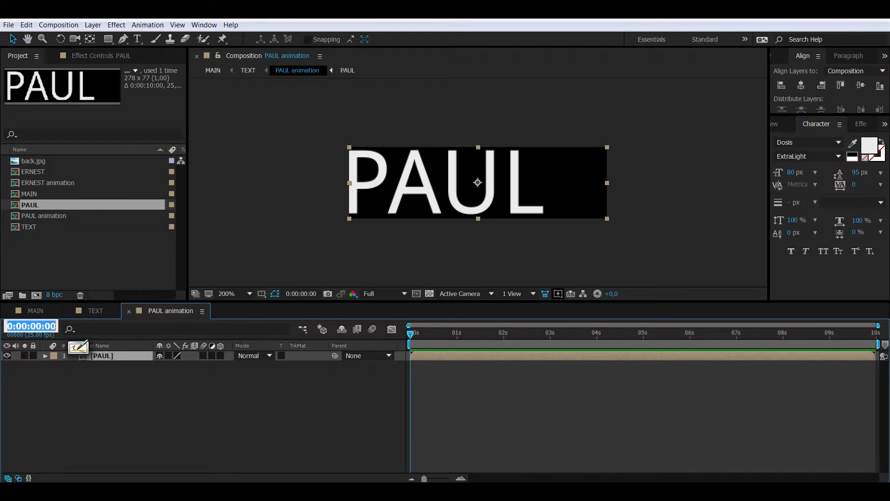
text(100)
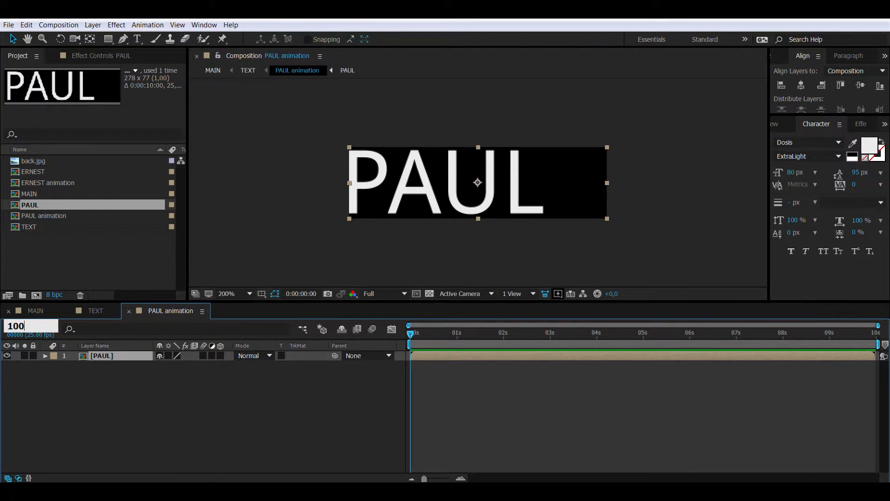
key(Return)
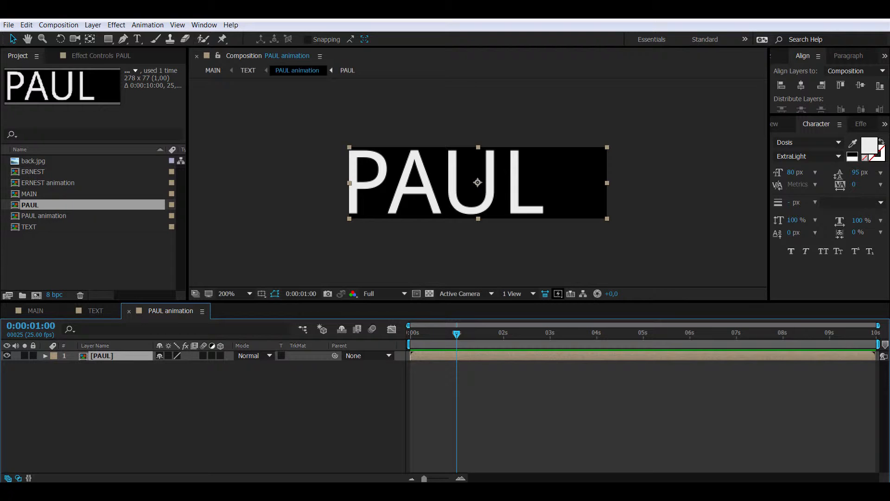
key(p)
click(74, 365)
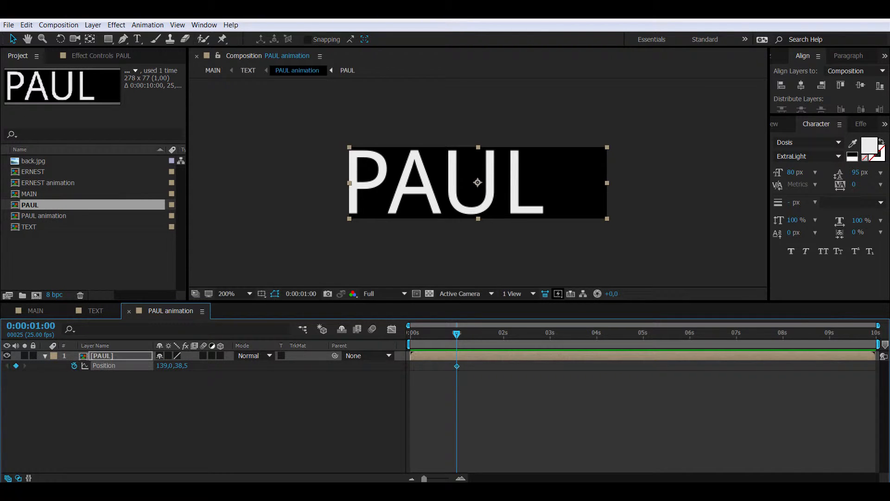
drag(457, 334, 410, 334)
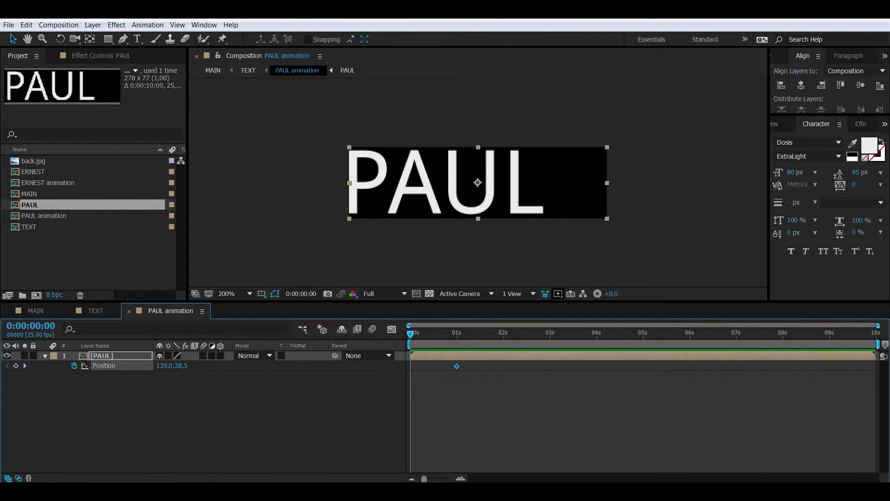
drag(478, 183, 275, 182)
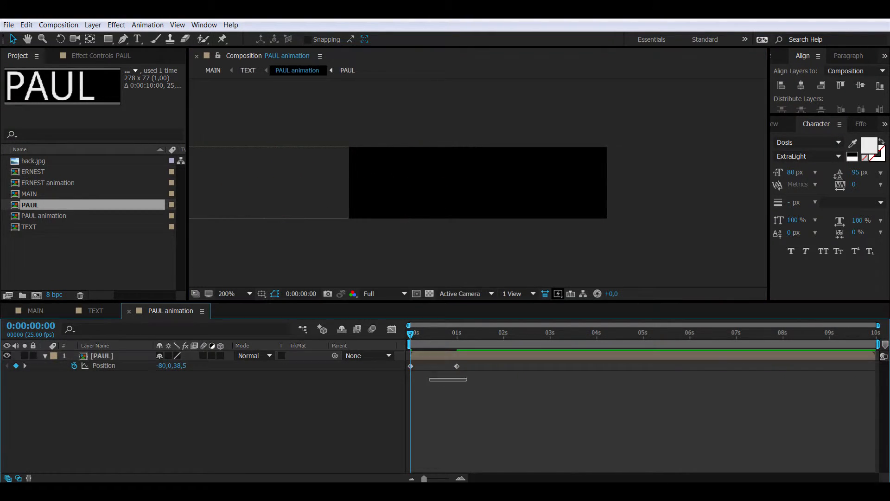
Step: Copy both position keyframes and paste them at 0:00:03:00
drag(468, 382, 403, 360)
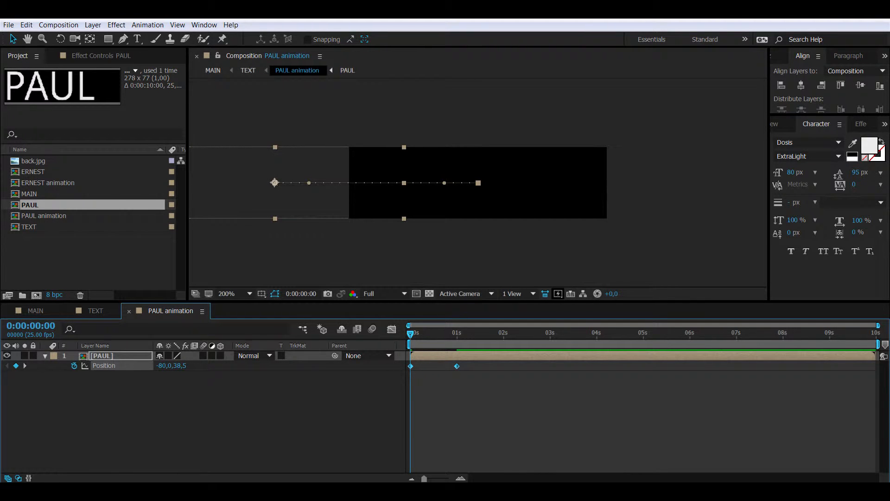
click(31, 326)
text(300)
key(Return)
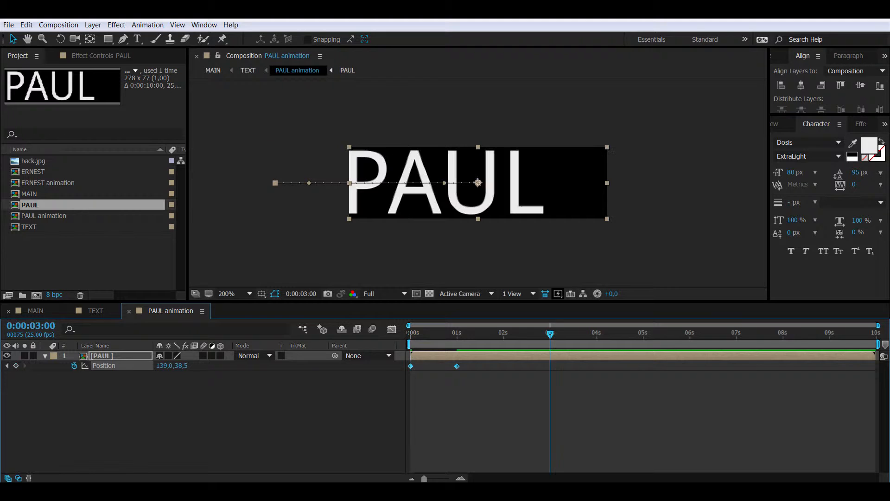
key(ctrl+v)
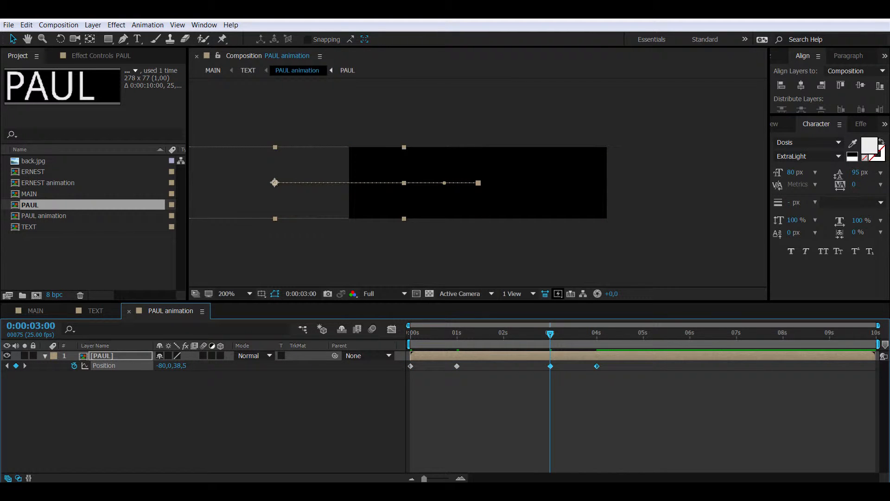
Step: Time-reverse the pasted position keyframes and apply Easy Ease to all four
right_click(596, 365)
mouse_move(640, 359)
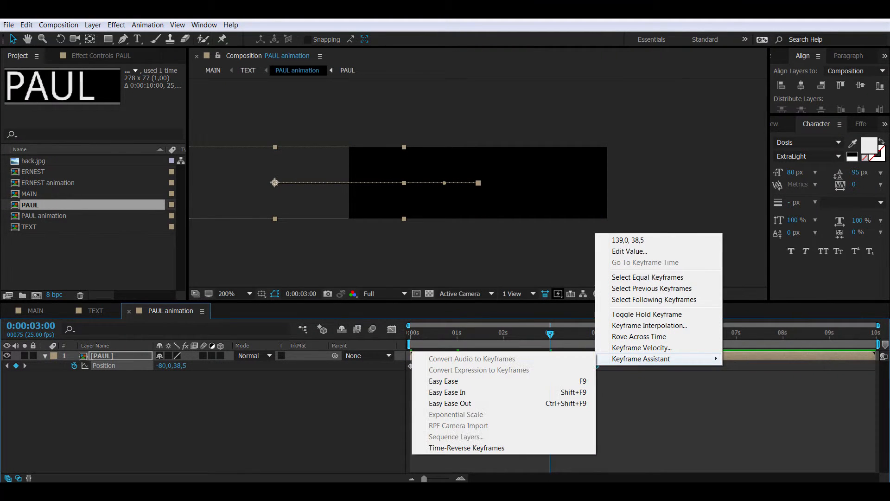
click(466, 448)
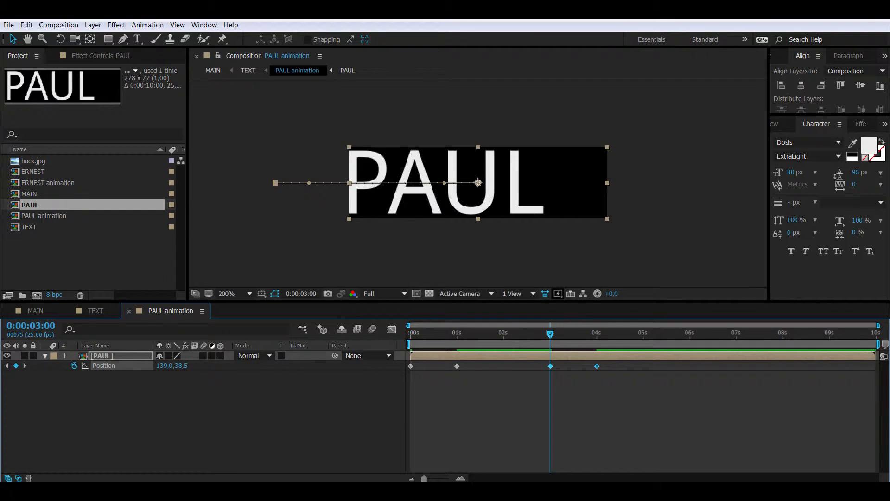
drag(472, 383, 395, 361)
right_click(596, 366)
mouse_move(644, 359)
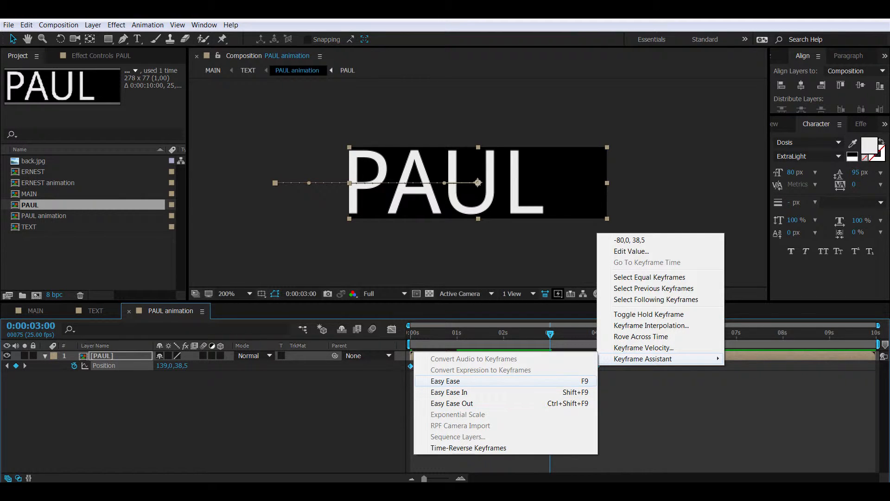
click(454, 380)
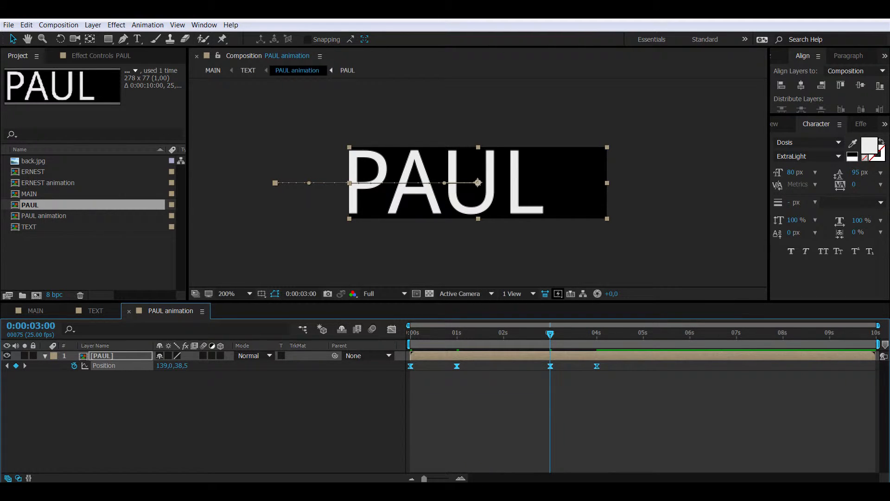
Step: In the speed graph, lengthen the influence into 1 s and out of 3 s, then close PAUL animation
click(392, 329)
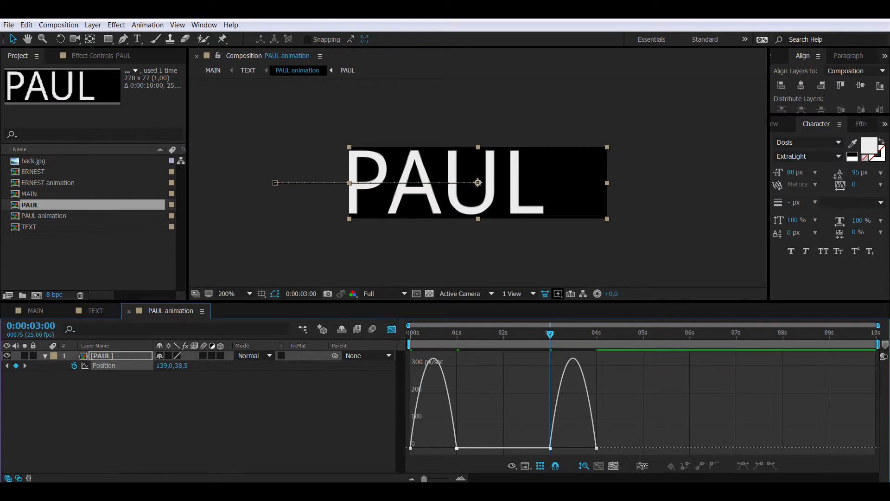
click(456, 448)
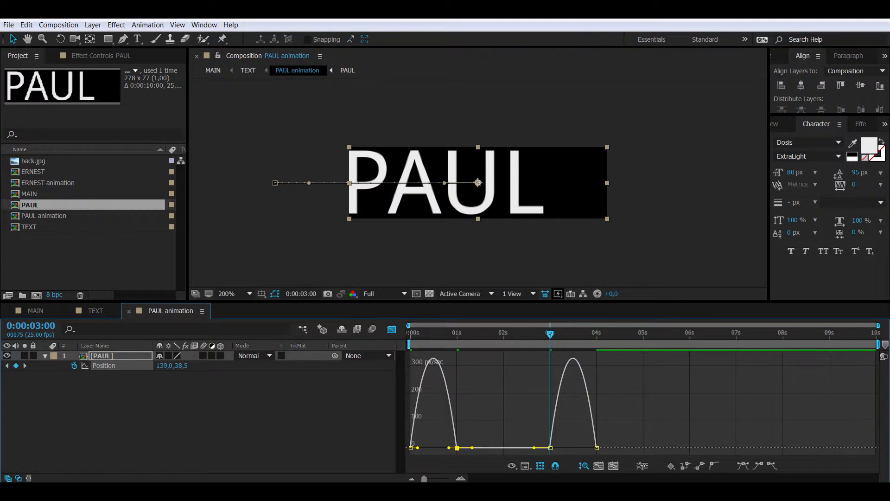
drag(448, 448, 419, 447)
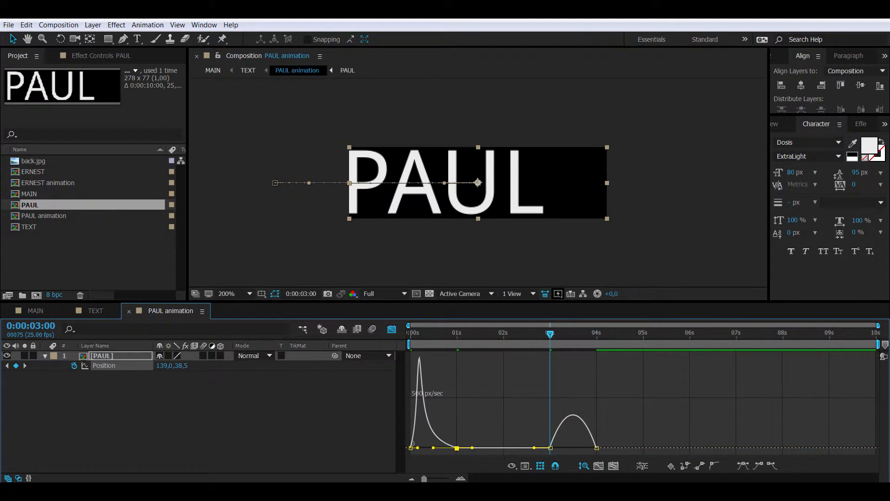
click(551, 448)
drag(566, 448, 588, 448)
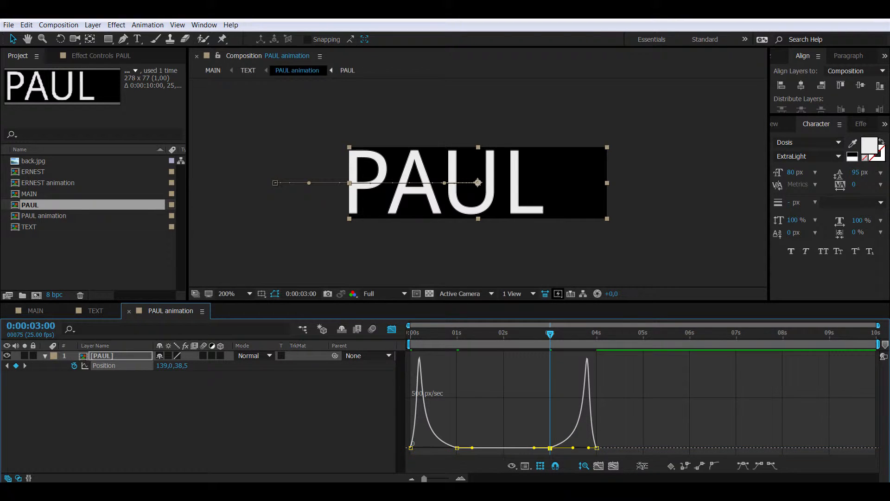
click(391, 329)
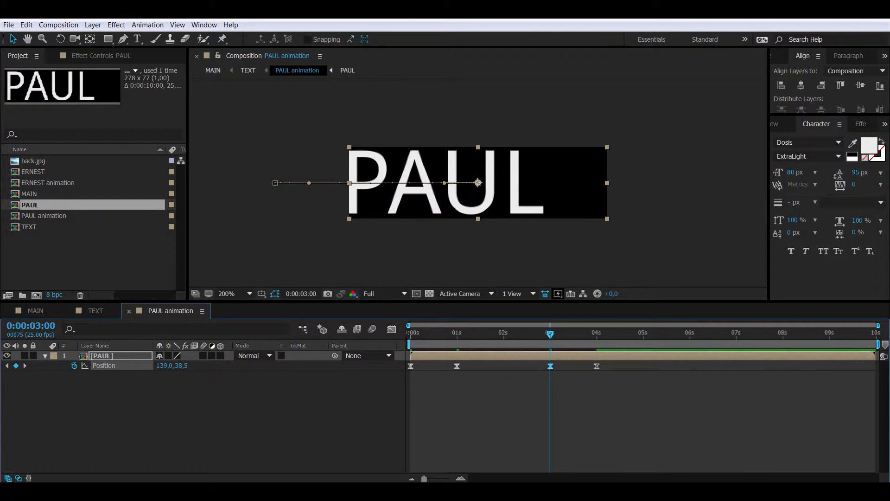
click(129, 311)
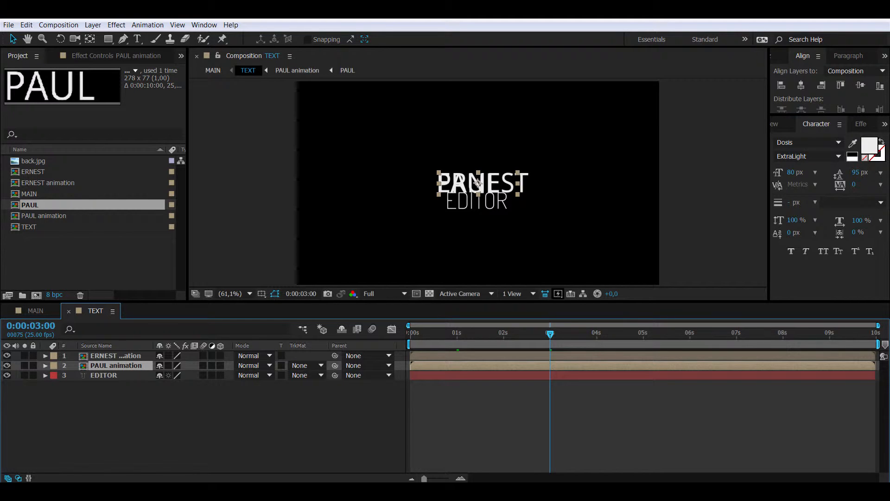
Step: Place ERNEST animation left of PAUL animation with a space between the two names
click(477, 182)
drag(477, 182, 531, 182)
click(477, 182)
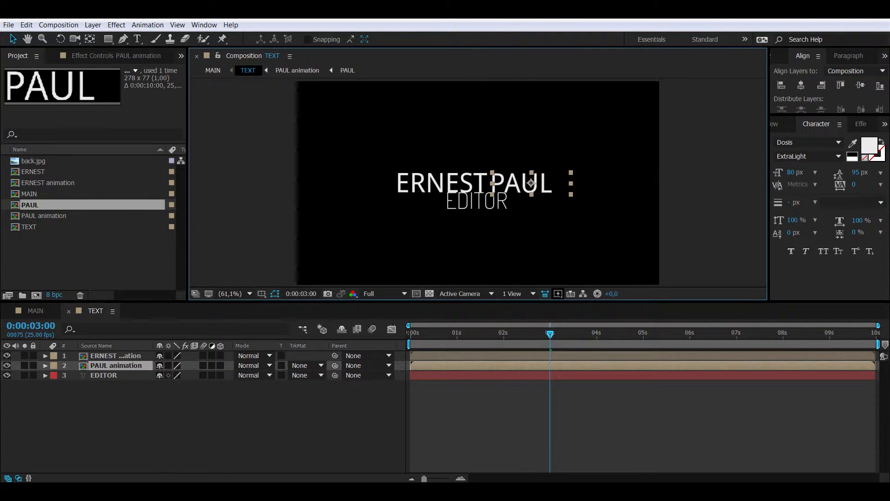
key(Return)
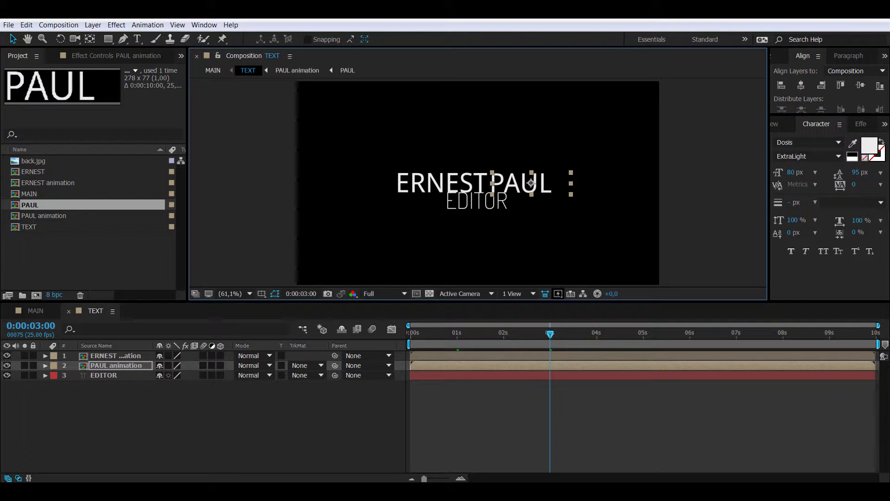
drag(531, 182, 533, 183)
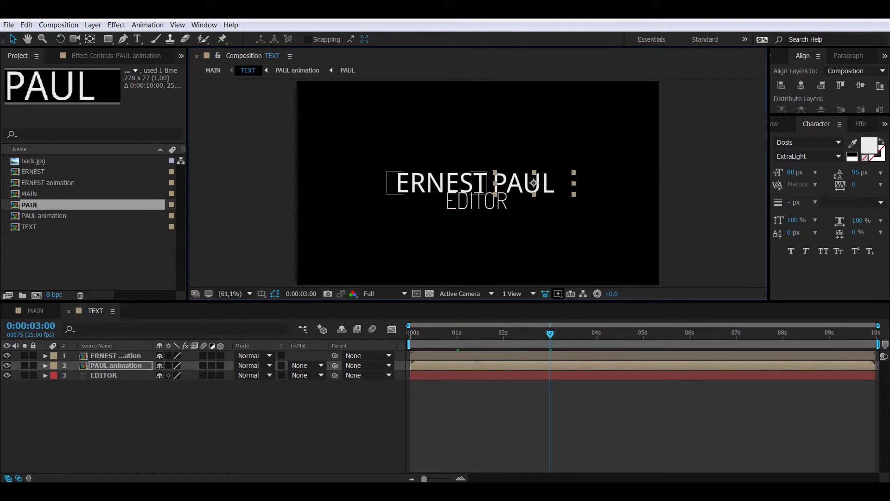
shift+click(437, 184)
drag(436, 184, 436, 180)
click(505, 418)
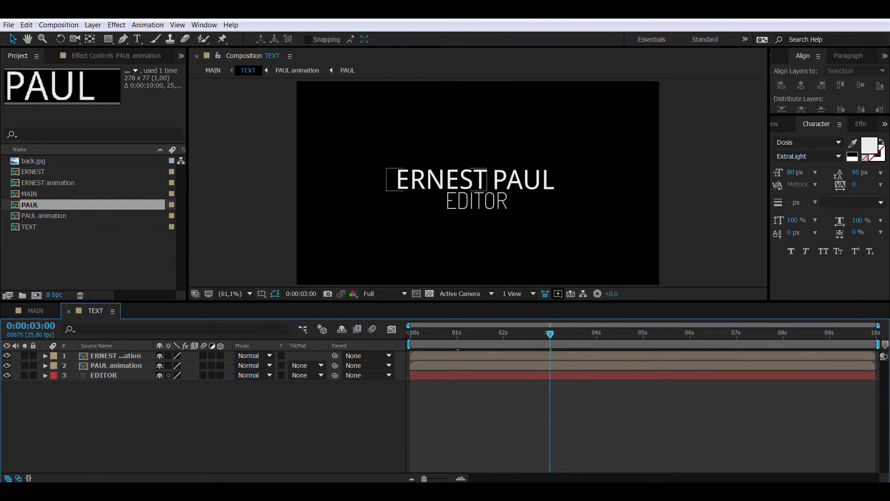
click(445, 180)
click(519, 180)
click(454, 418)
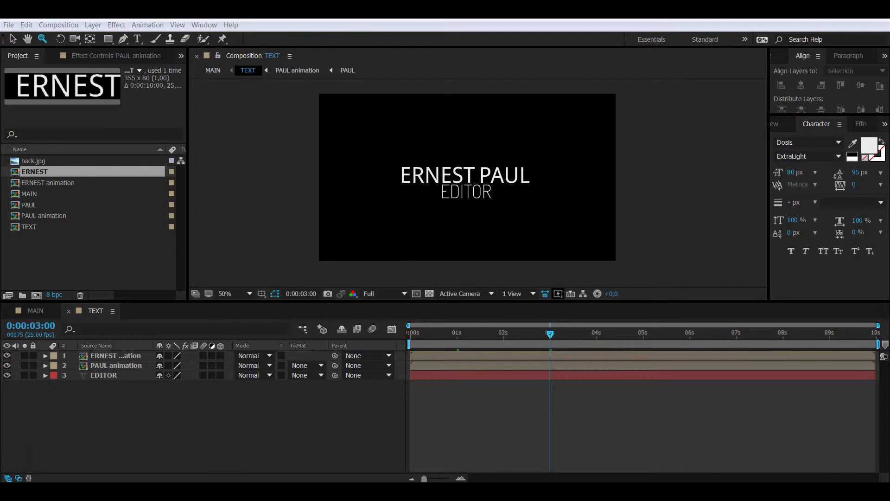
Step: Pre-compose the EDITOR text layer into a new composition called 'EDITOR animation'
click(103, 375)
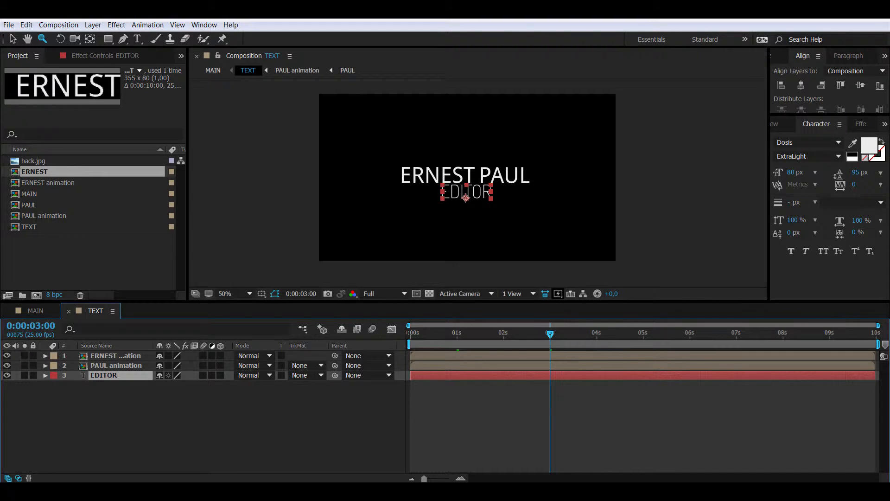
right_click(116, 375)
click(153, 424)
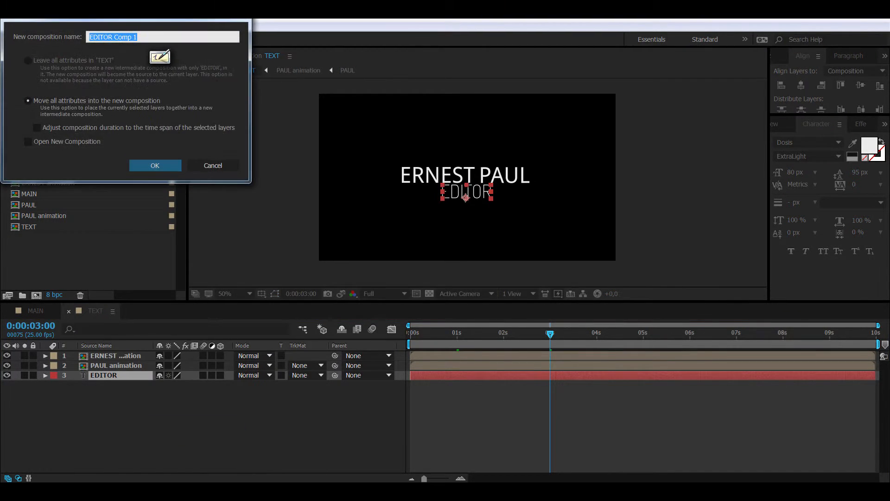
drag(114, 37, 139, 37)
text(animation)
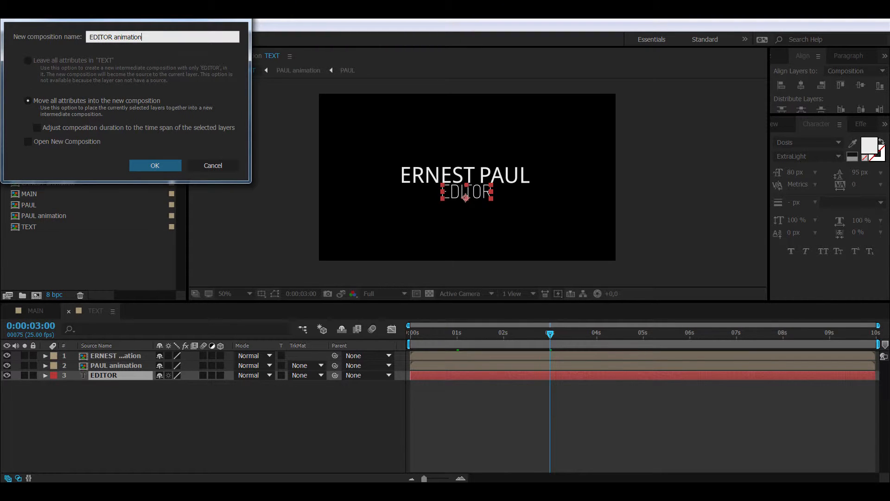
key(Return)
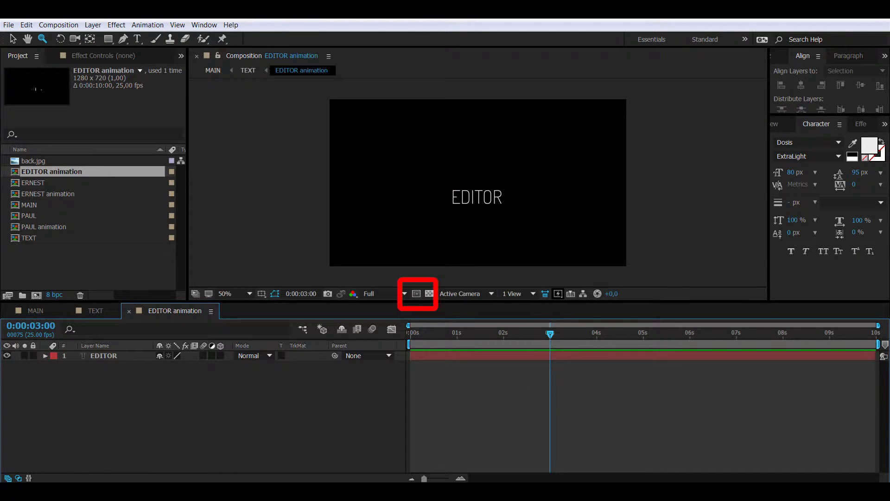
Step: Crop EDITOR animation to a region of interest tightly around the word EDITOR (234×68)
click(416, 293)
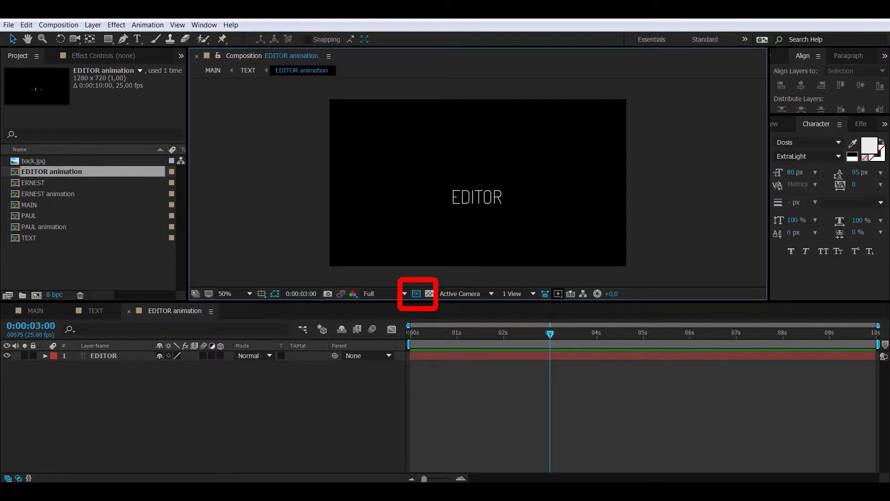
mouse_move(446, 187)
mouse_down()
mouse_move(484, 208)
mouse_move(514, 207)
mouse_move(506, 207)
mouse_up()
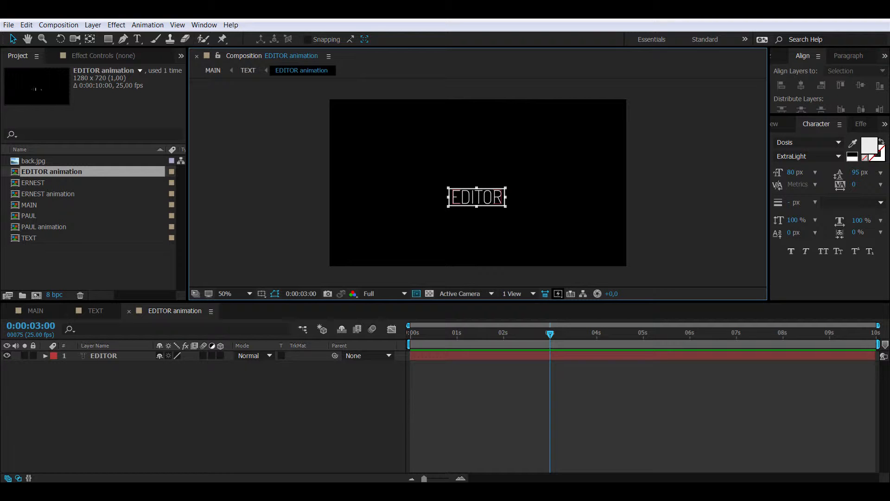
click(59, 25)
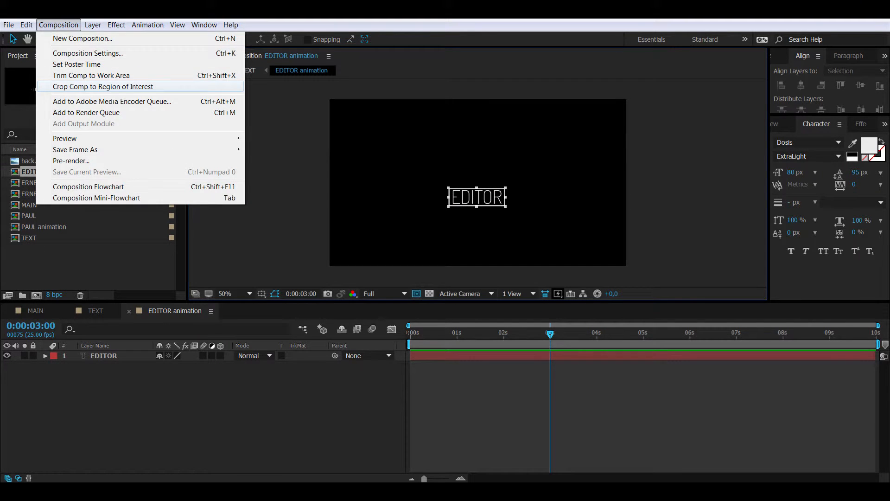
click(109, 86)
Step: Pre-compose the EDITOR layer into a nested composition named 'EDITOR'
click(107, 355)
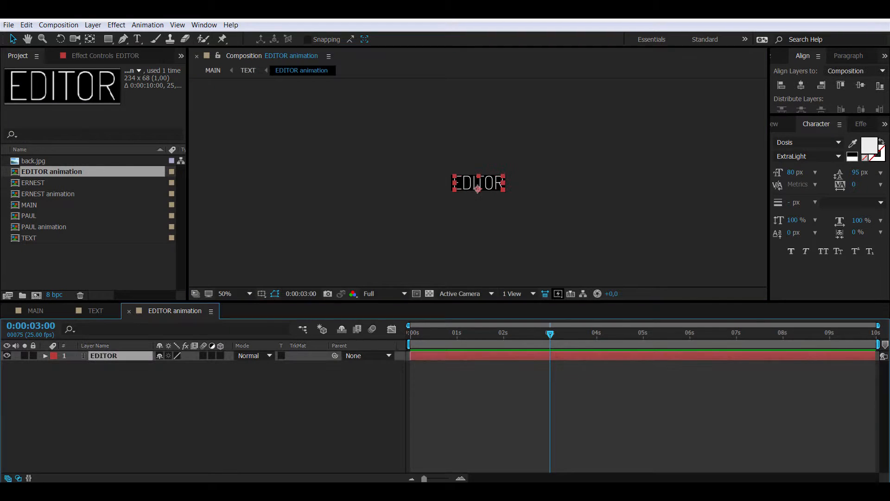
right_click(109, 355)
click(143, 425)
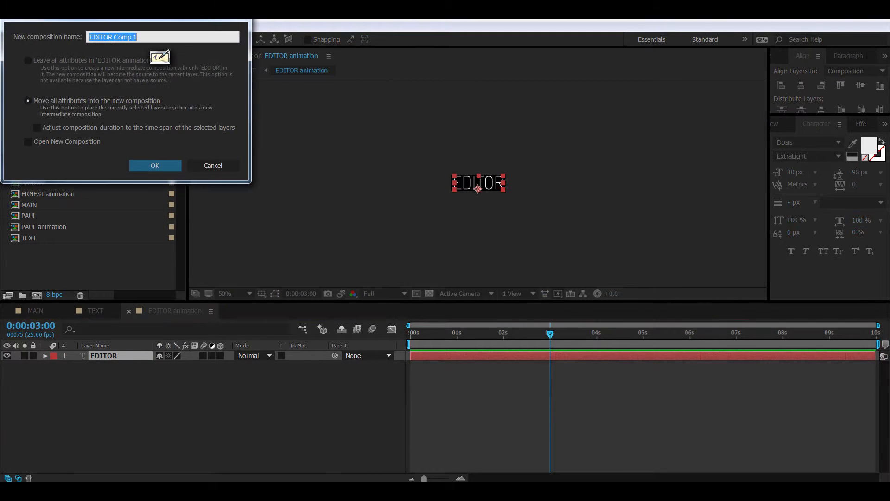
drag(138, 37, 114, 37)
key(BackSpace)
key(Return)
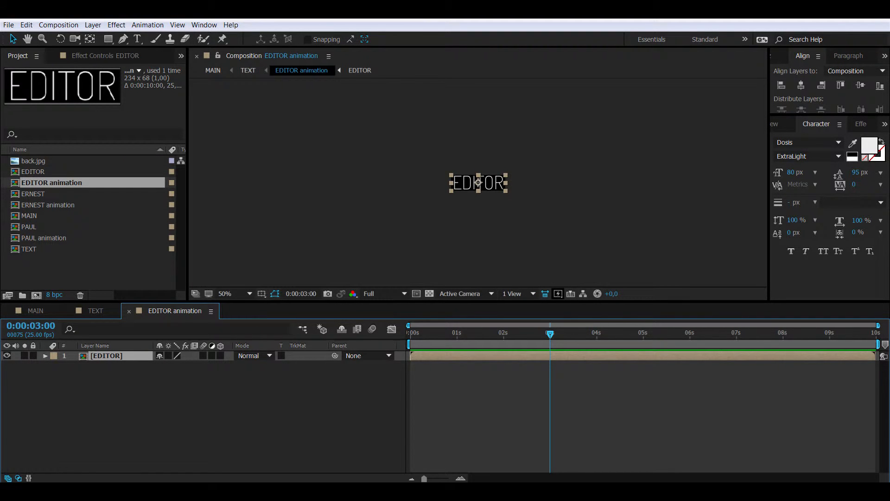
Step: Close the nested EDITOR composition and set the viewer zoom to 200%
double_click(106, 355)
click(801, 86)
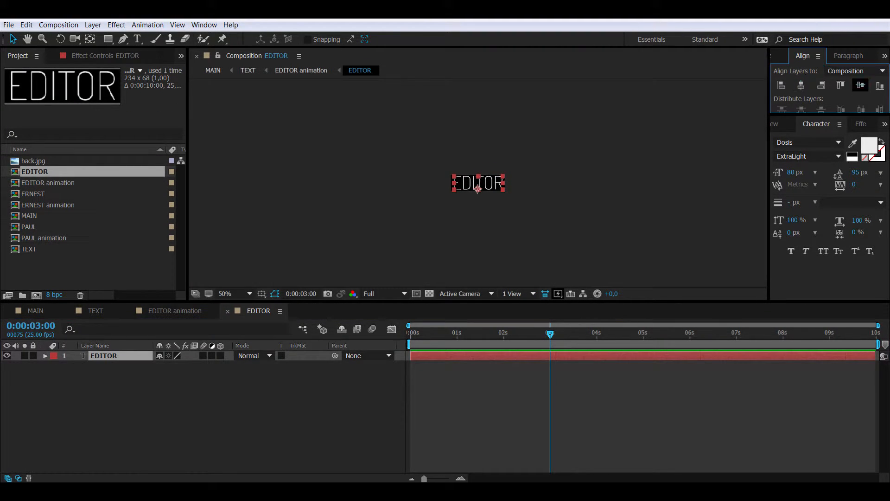
click(861, 85)
key(ctrl+w)
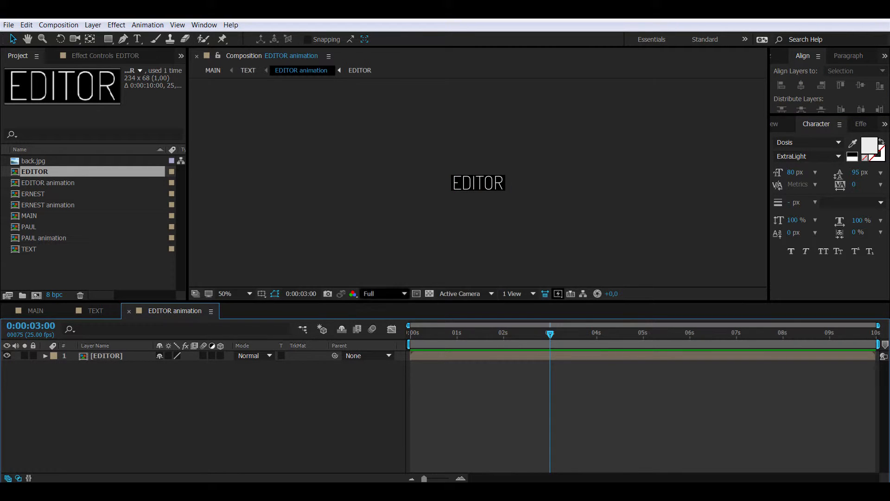
click(236, 293)
click(240, 225)
Step: Make the EDITOR layer 3D and move the current time to 1 second
key(Home)
click(106, 355)
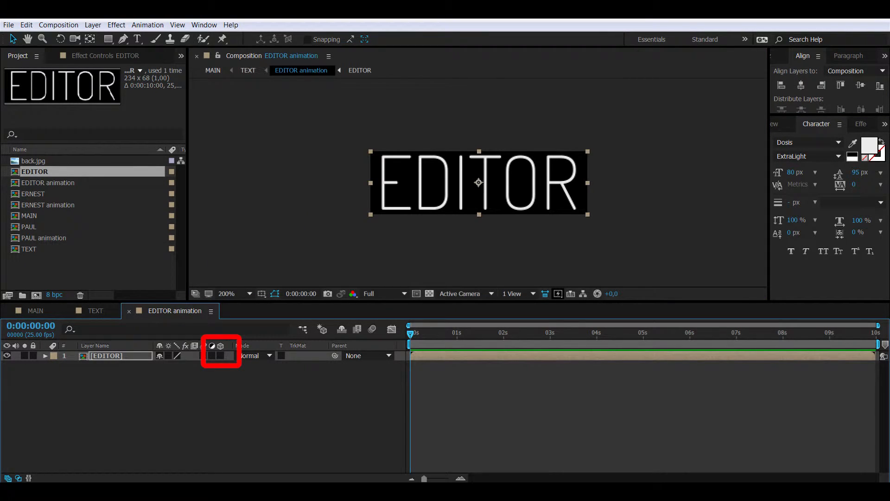
click(220, 356)
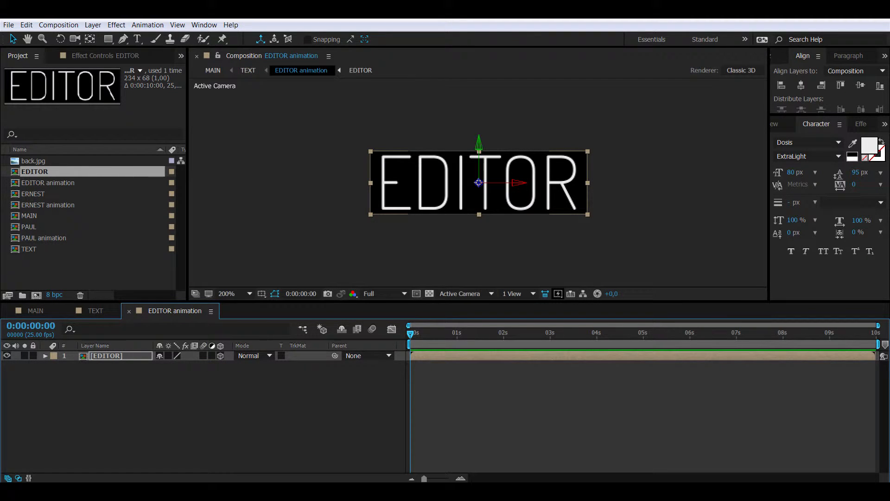
click(31, 326)
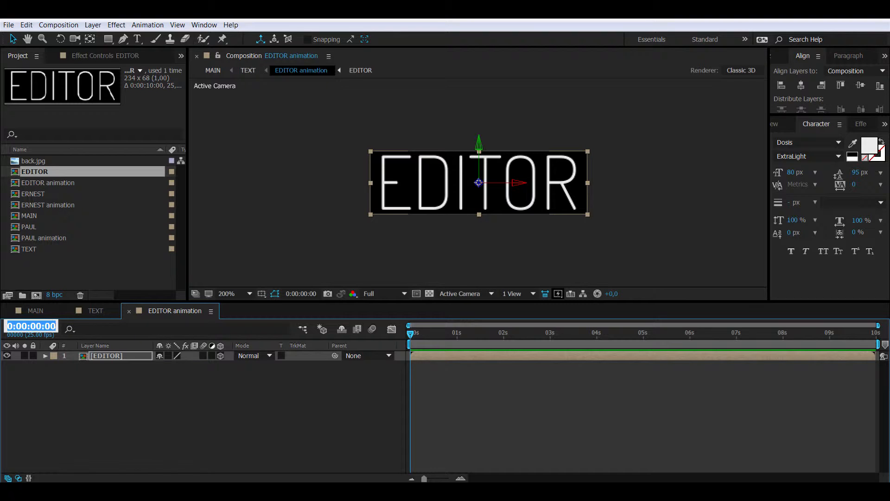
text(100)
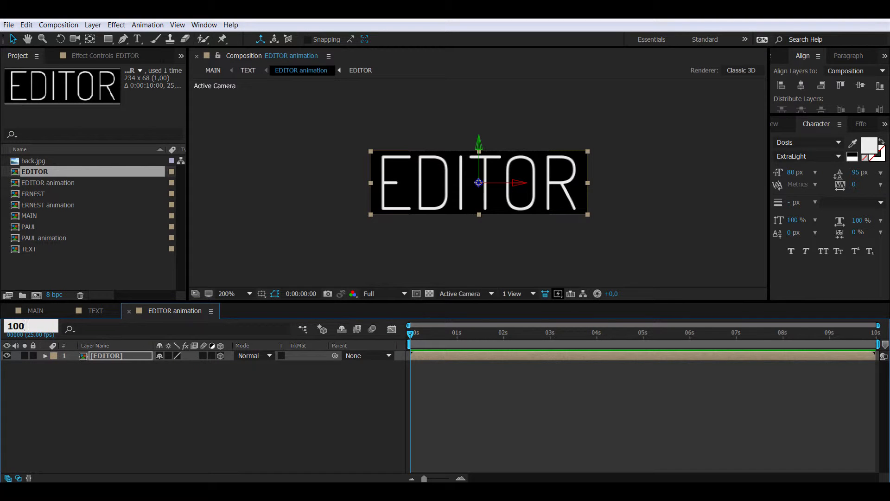
key(Return)
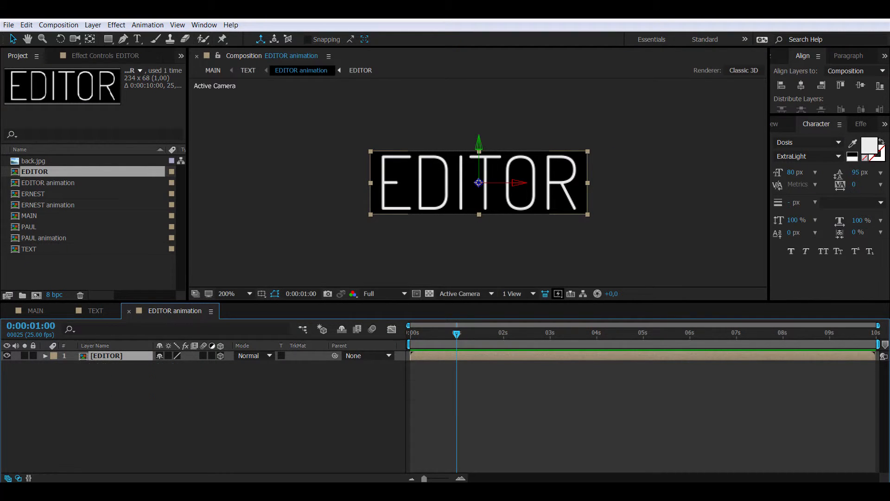
Step: Keyframe EDITOR's Y Rotation at 0° at 1 s and 90° at 0 s
key(r)
click(74, 385)
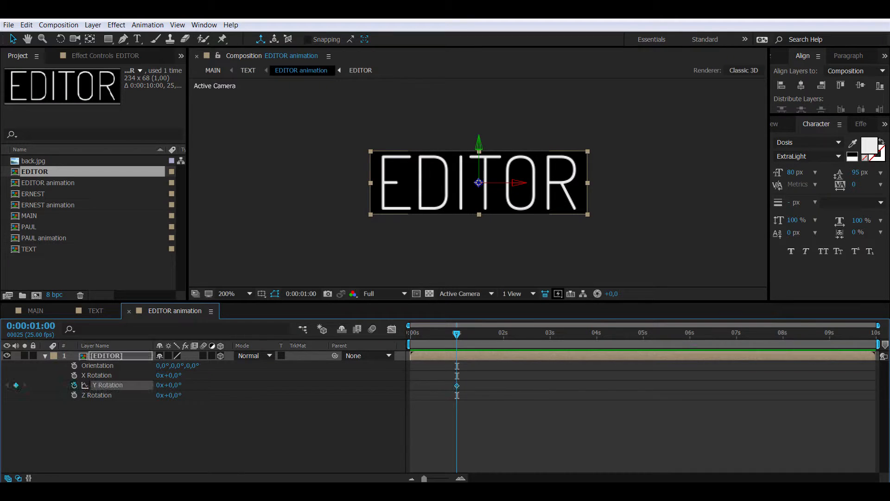
key(Home)
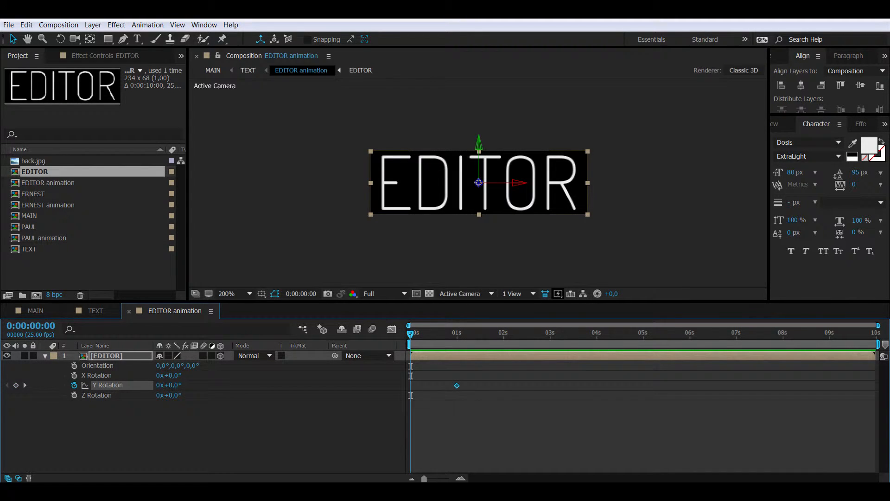
click(172, 385)
text(90)
key(Return)
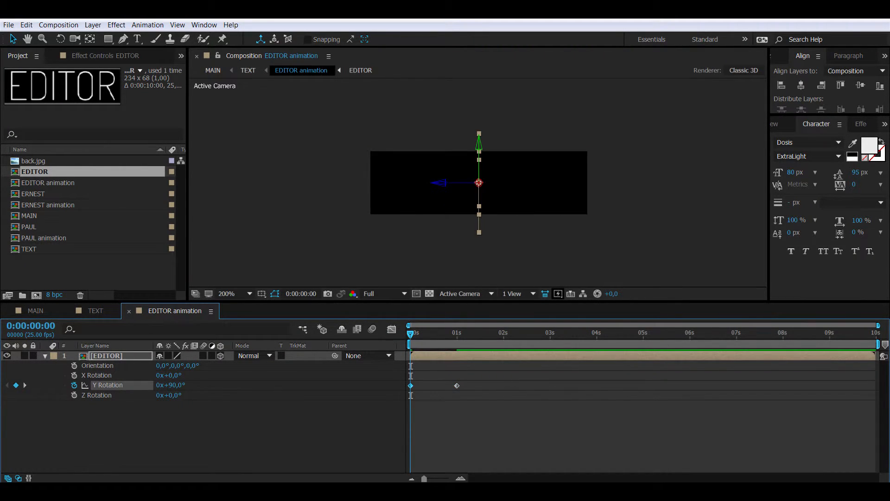
Step: Copy both Y Rotation keyframes and paste them at 3 seconds
drag(473, 420, 408, 384)
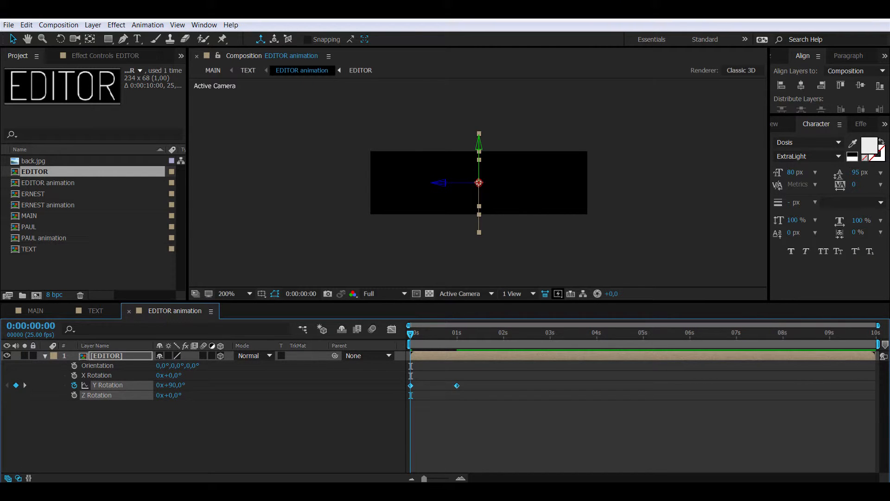
click(30, 326)
text(300)
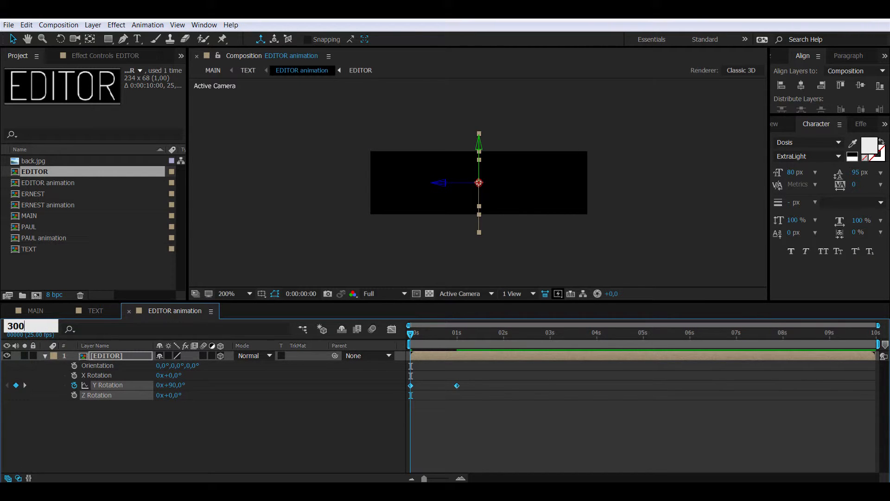
key(Return)
key(ctrl+v)
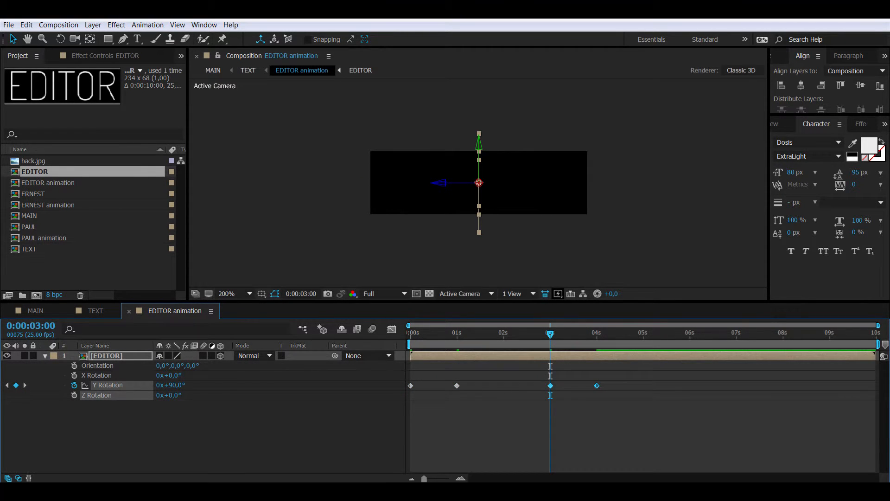
Step: Time-reverse the pasted rotation keyframes and apply Easy Ease to all four
right_click(597, 385)
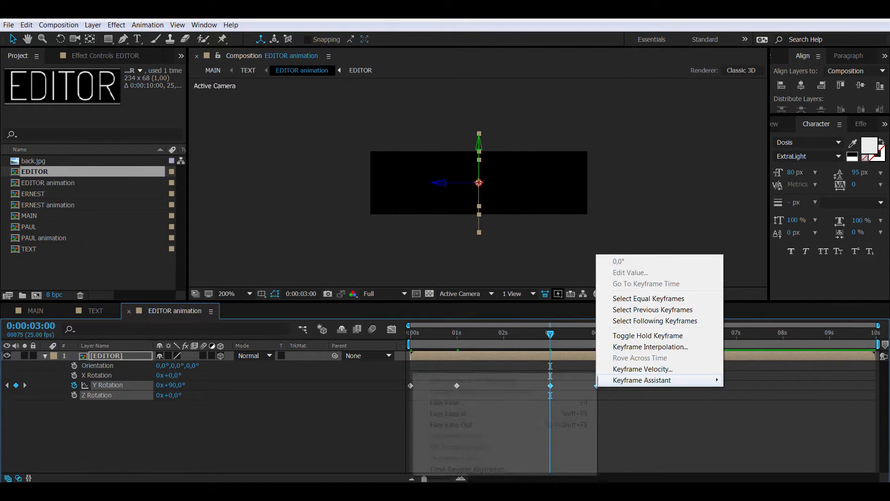
mouse_move(649, 379)
click(467, 468)
drag(627, 400, 392, 378)
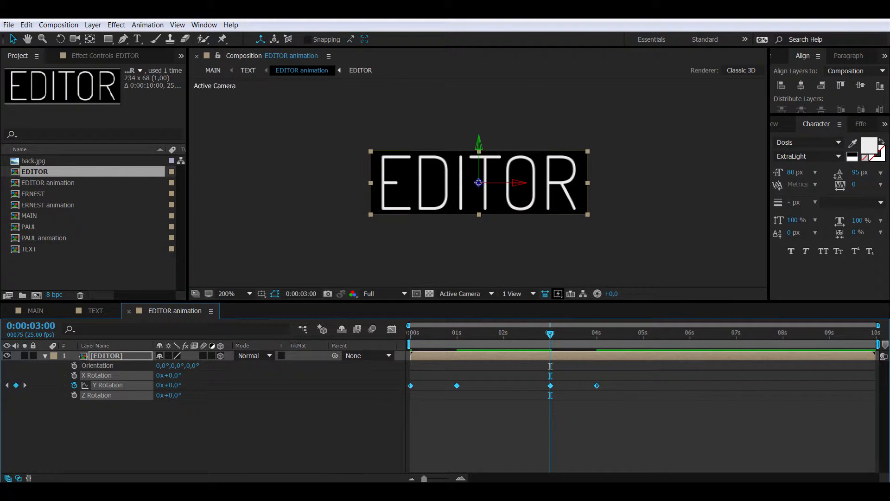
right_click(457, 385)
mouse_move(510, 379)
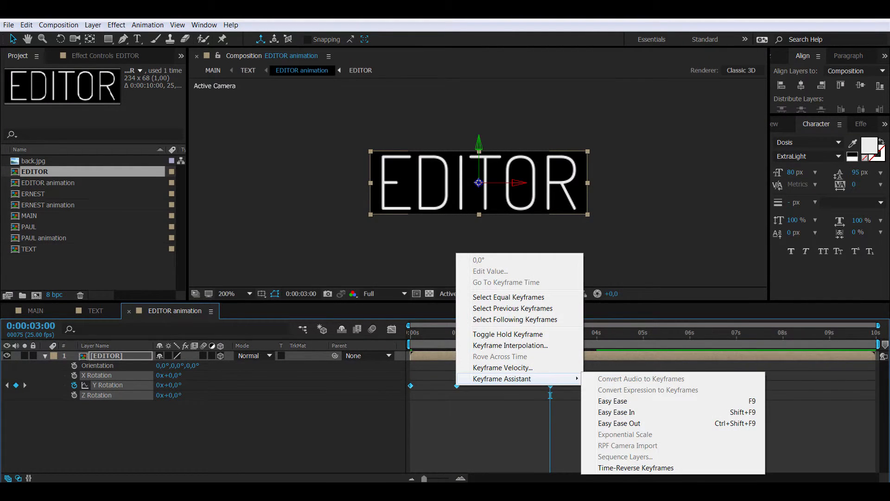
click(612, 400)
key(F2)
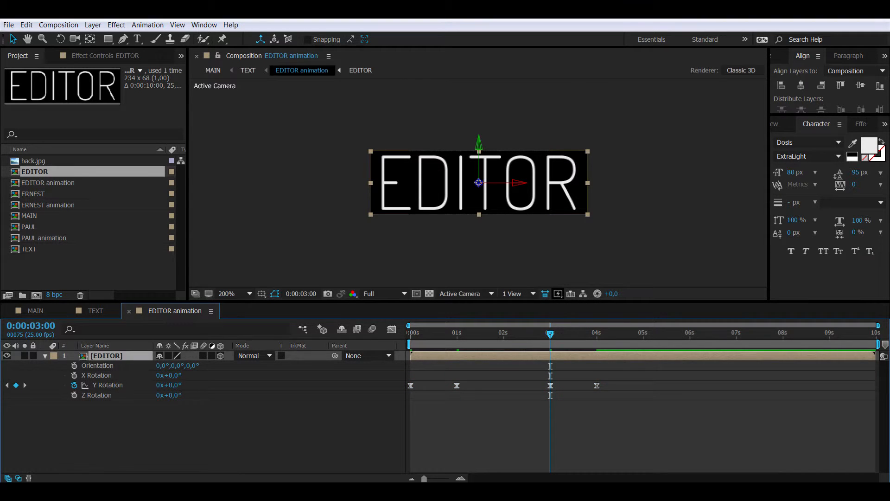
Step: Preview EDITOR rotating in and out, then move the time indicator to frame 7
key(space)
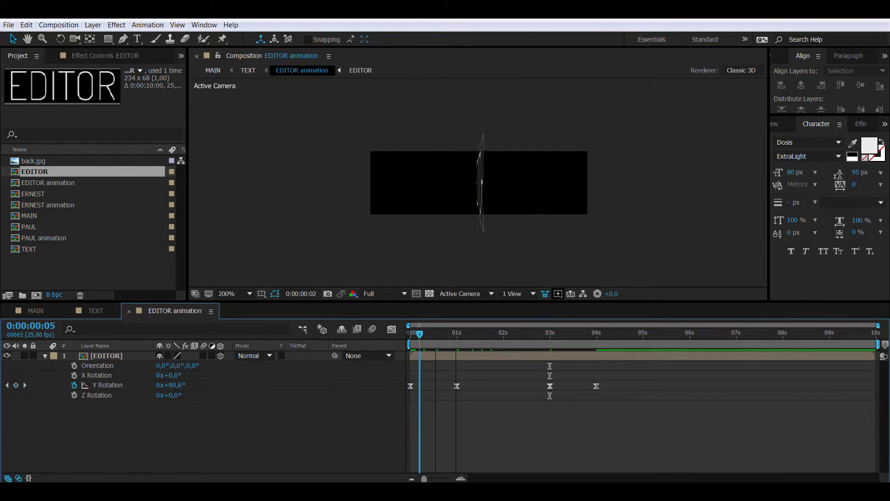
drag(500, 333, 410, 334)
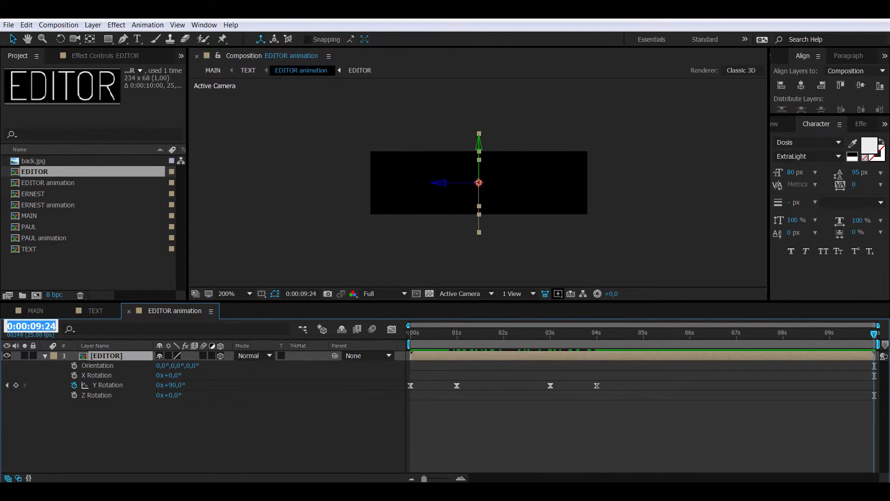
text(07)
key(Return)
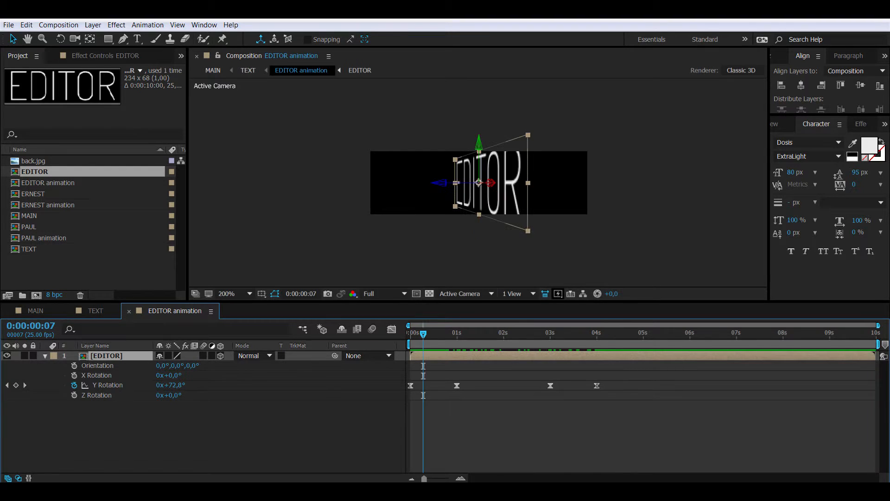
Step: Keyframe EDITOR's Opacity to fade in from 0% at the start to frame 7
key(t)
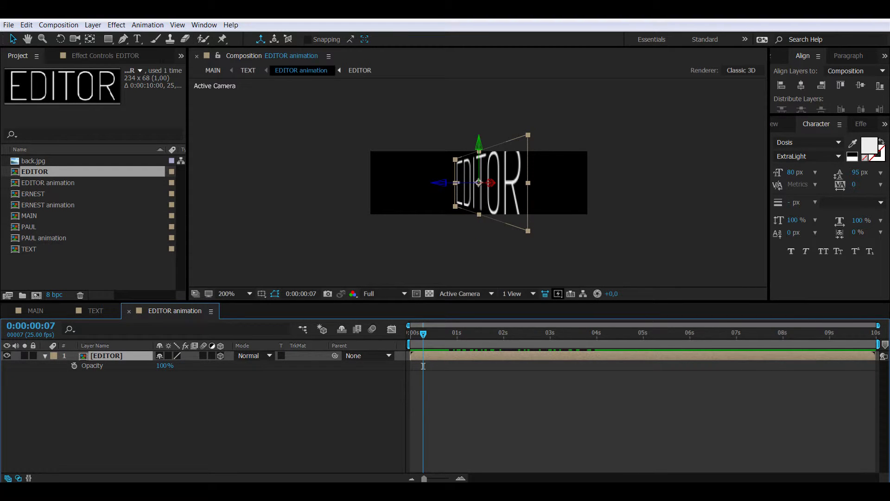
key(alt+shift+t)
key(Home)
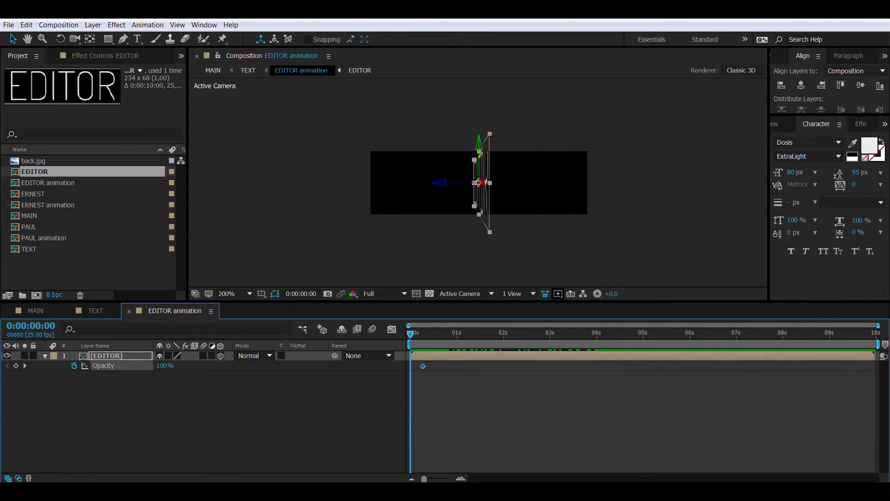
click(165, 365)
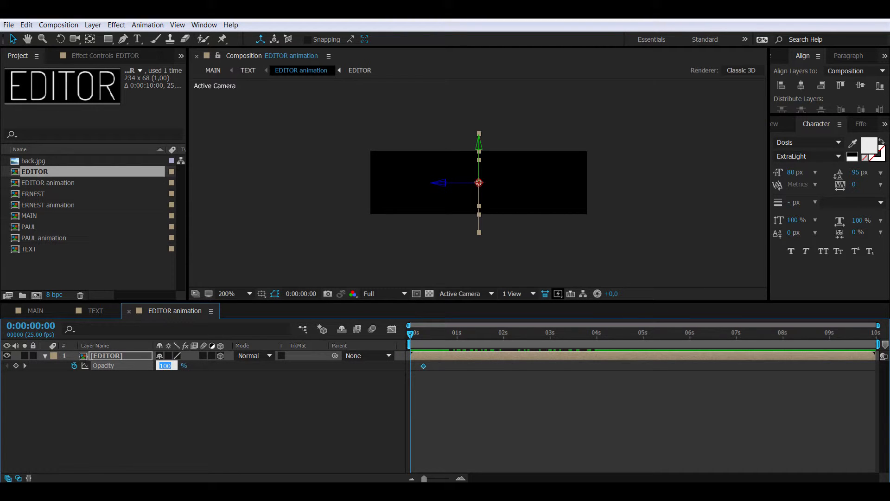
text(0)
key(Return)
click(107, 356)
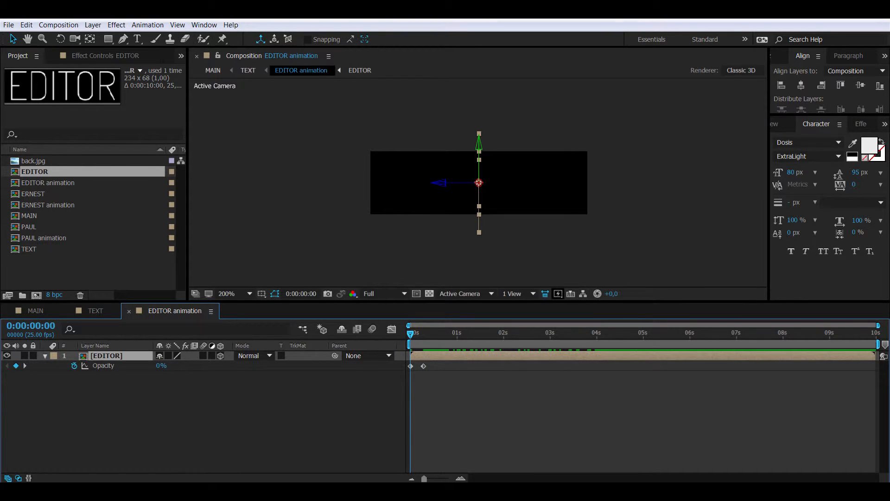
drag(431, 376, 404, 364)
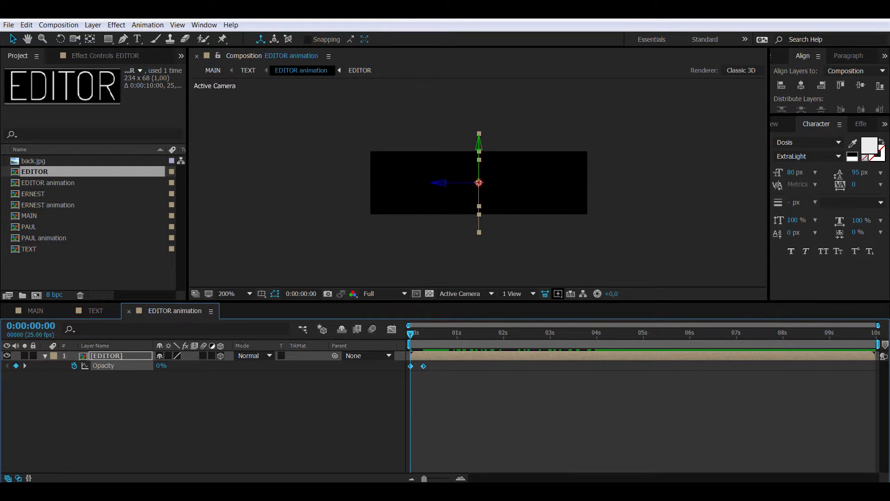
click(106, 356)
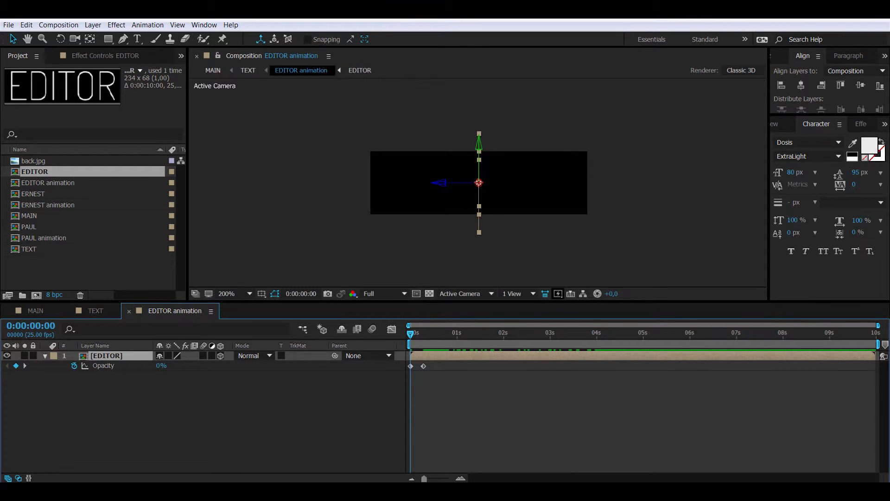
Step: Paste the Opacity keyframes at the 4-second Y Rotation keyframe and time-reverse them to fade out
key(u)
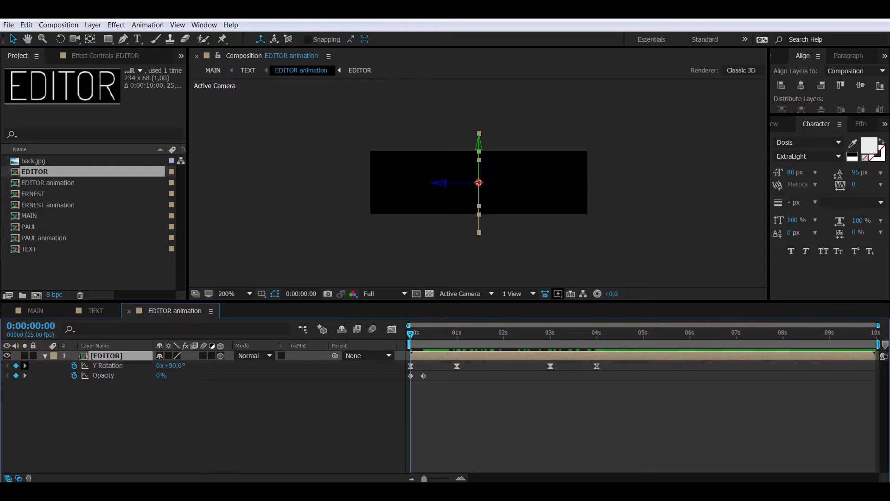
click(25, 365)
click(25, 365)
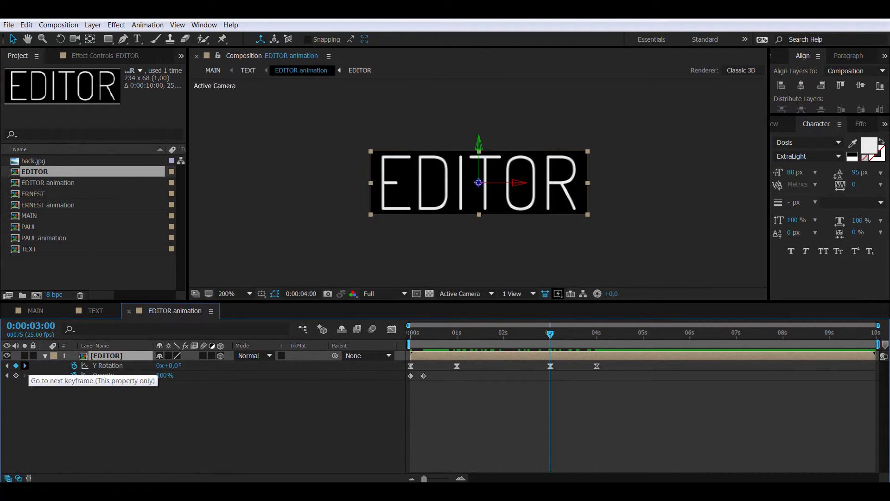
click(25, 365)
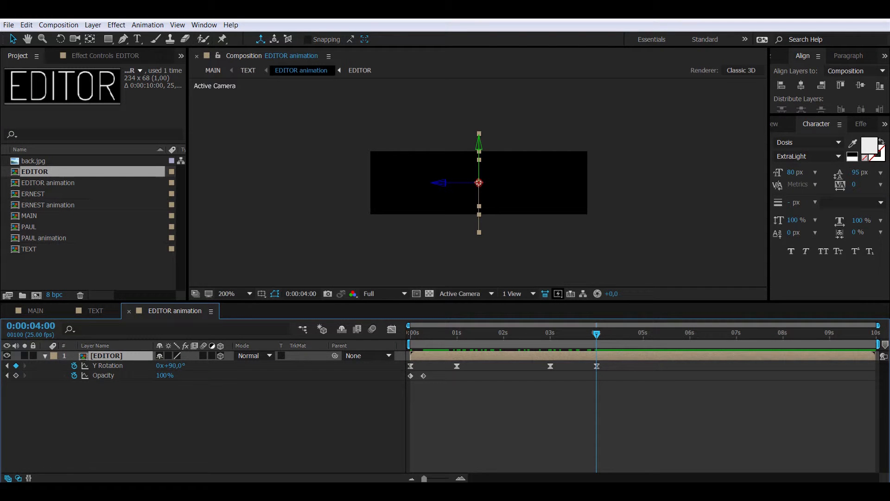
key(ctrl+v)
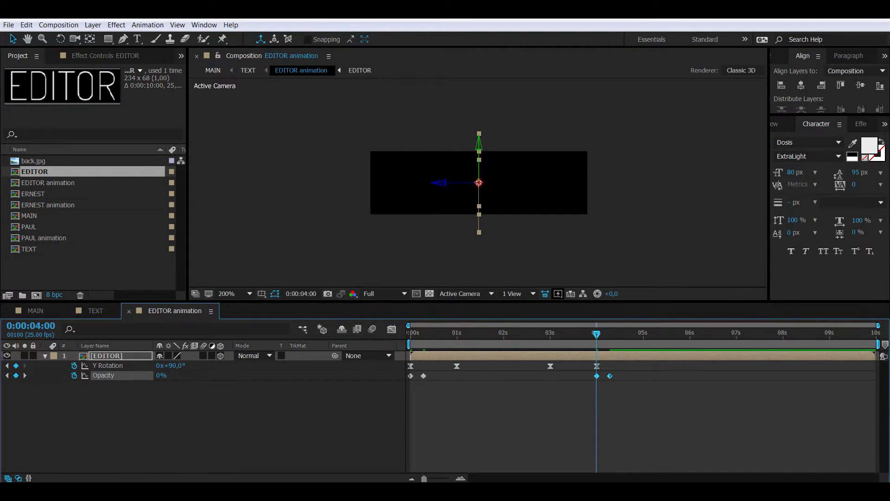
right_click(609, 375)
mouse_move(654, 368)
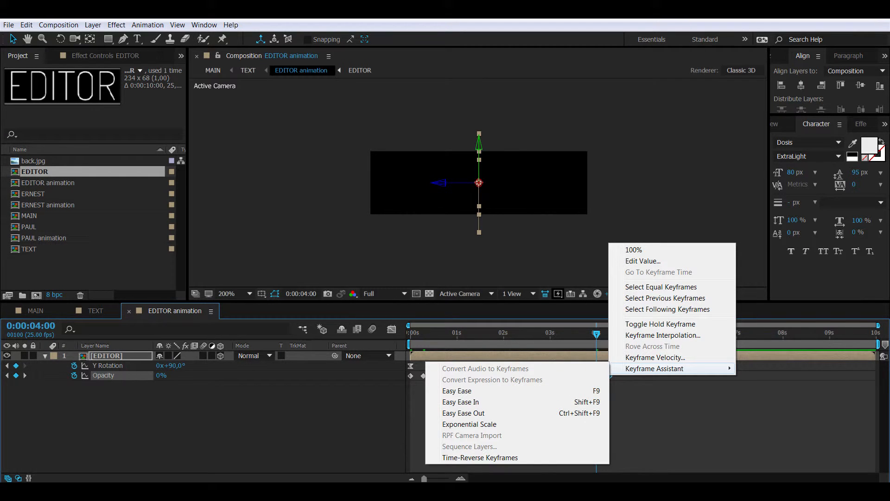
click(479, 458)
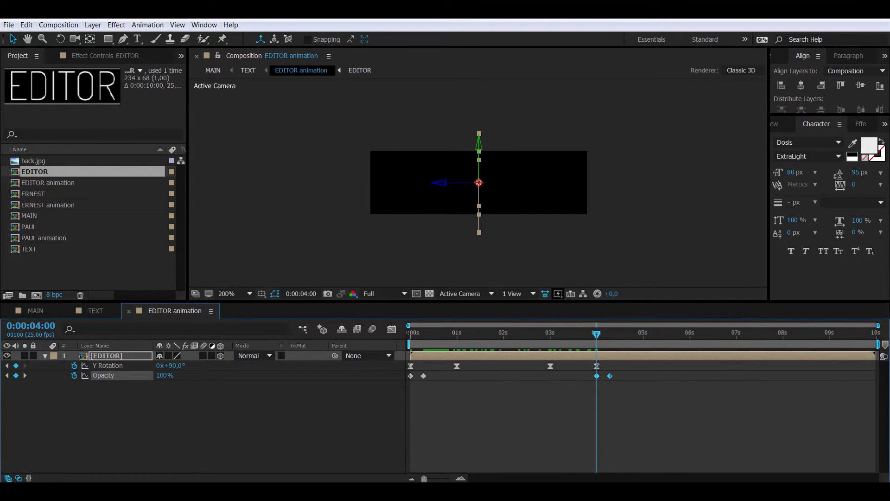
Step: Apply Easy Ease to all the Opacity and Y Rotation keyframes
drag(613, 390, 406, 375)
right_click(609, 376)
mouse_move(653, 368)
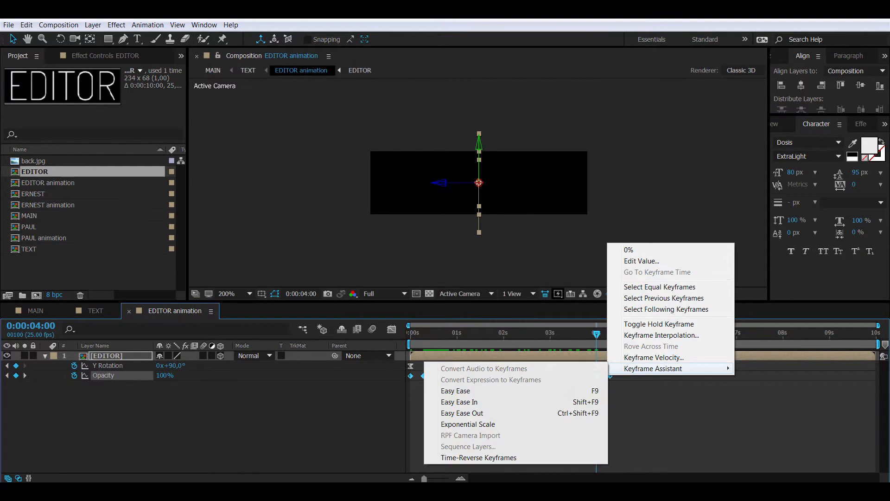
click(455, 390)
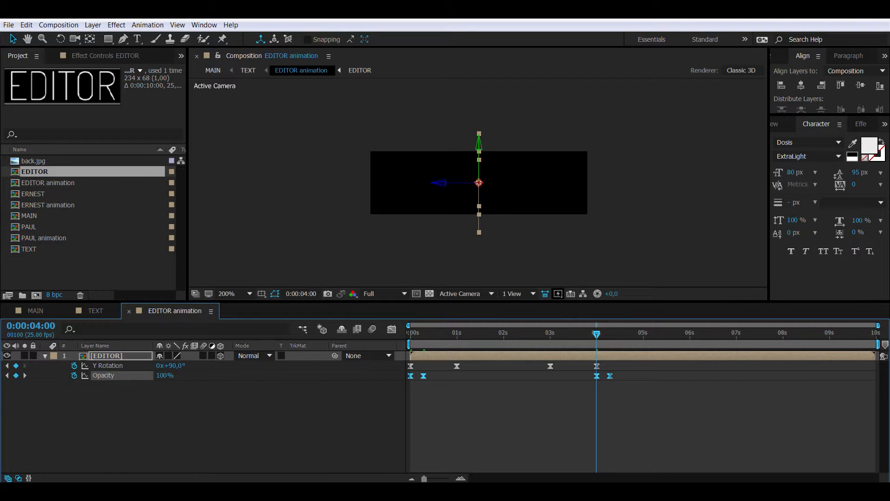
click(95, 311)
drag(411, 334, 499, 334)
drag(468, 176, 468, 192)
click(482, 232)
drag(499, 334, 427, 333)
drag(437, 375, 453, 375)
drag(427, 334, 477, 334)
click(450, 404)
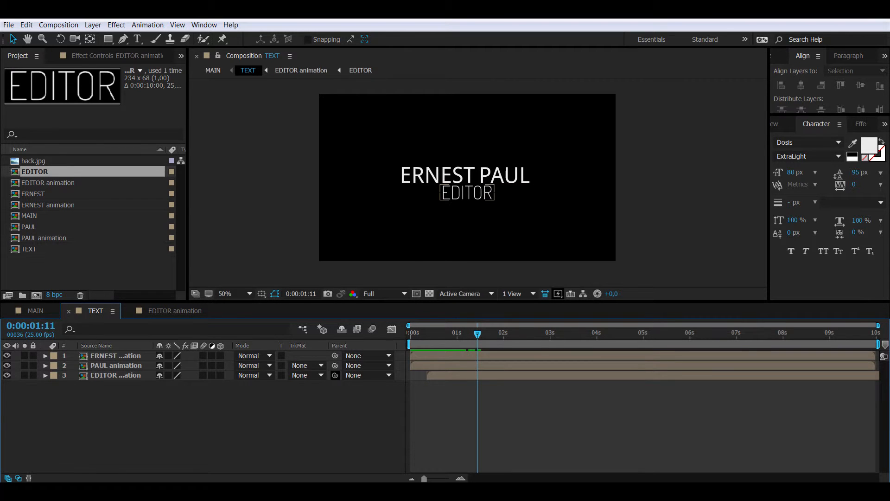
click(116, 355)
shift+click(116, 365)
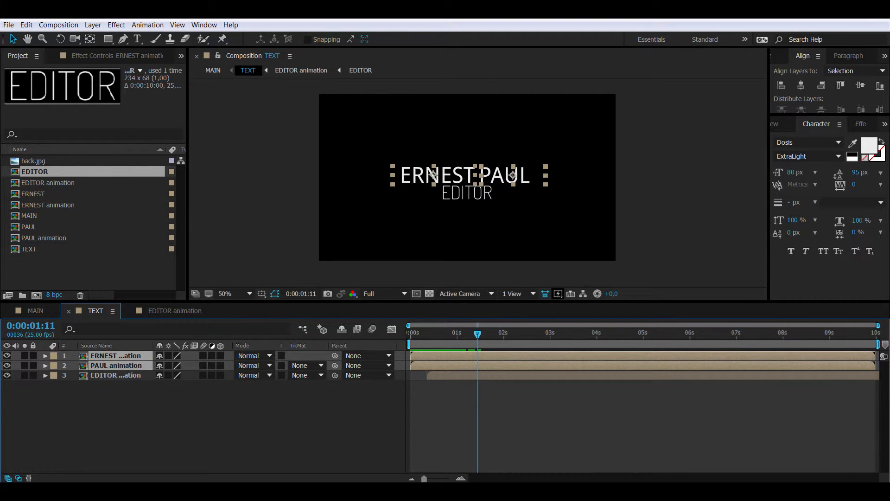
right_click(127, 365)
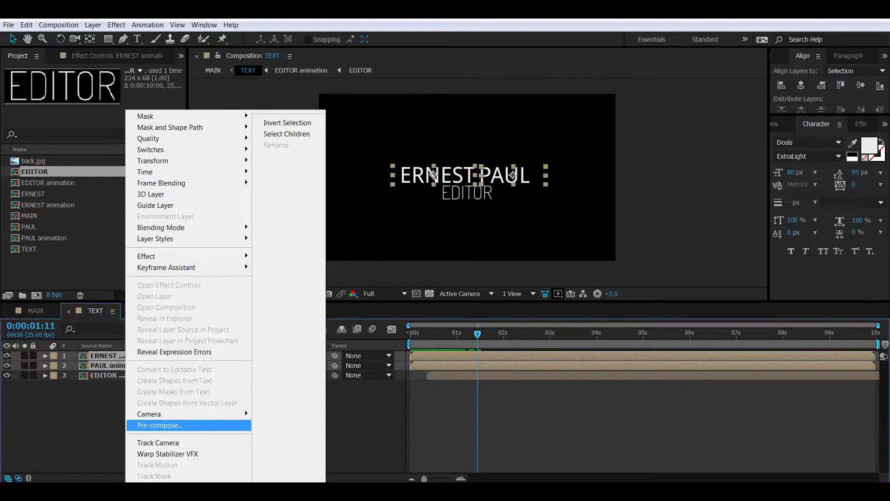
click(241, 424)
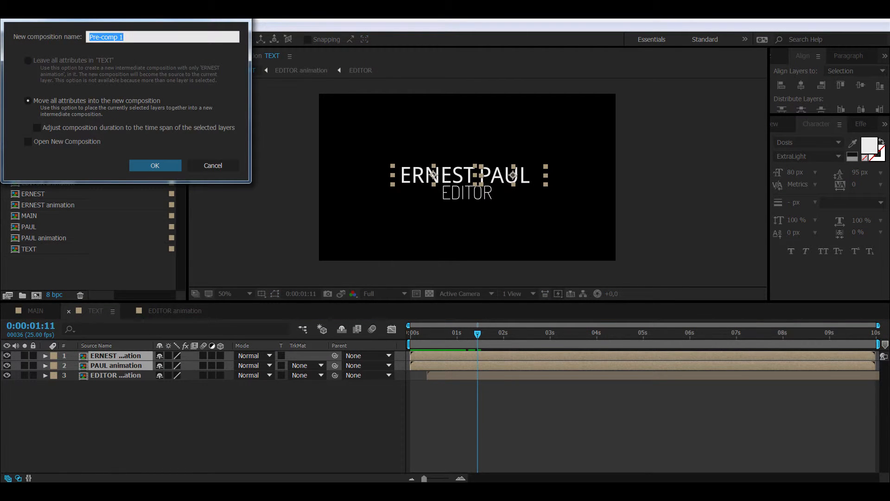
text(NAMES)
key(Return)
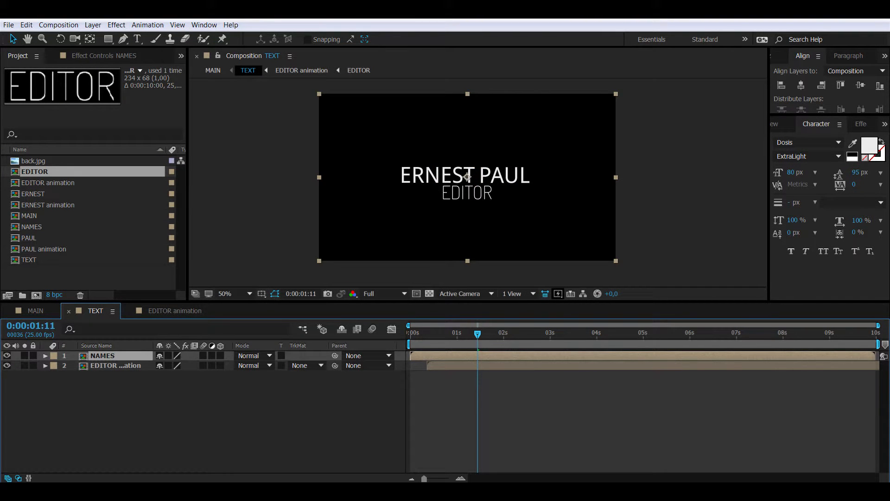
double_click(443, 179)
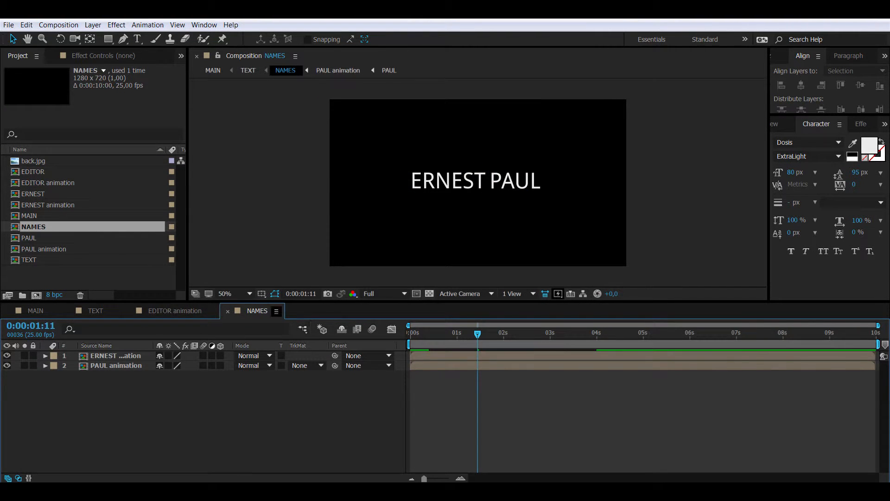
key(z)
click(404, 205)
key(space)
drag(625, 154, 479, 251)
click(464, 211)
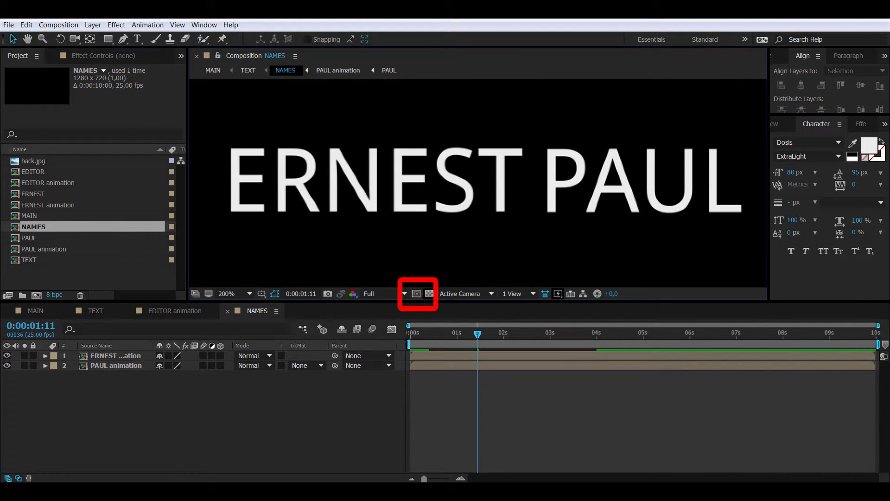
click(417, 293)
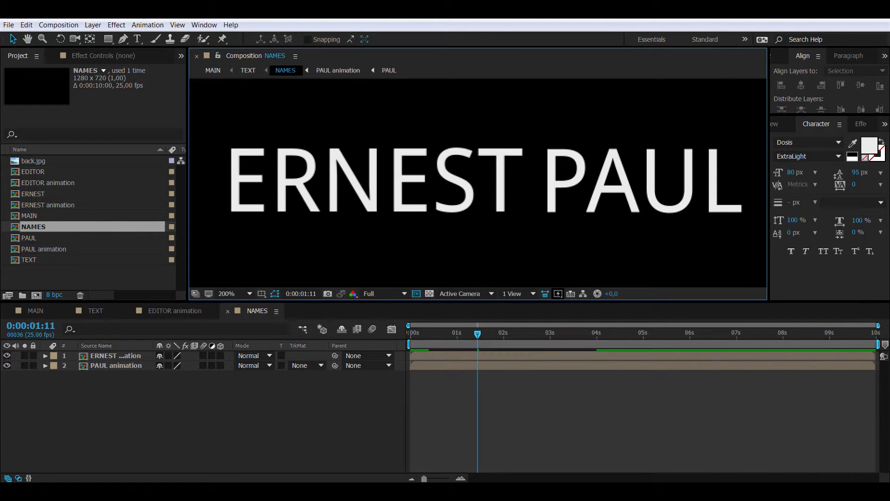
drag(222, 145, 733, 219)
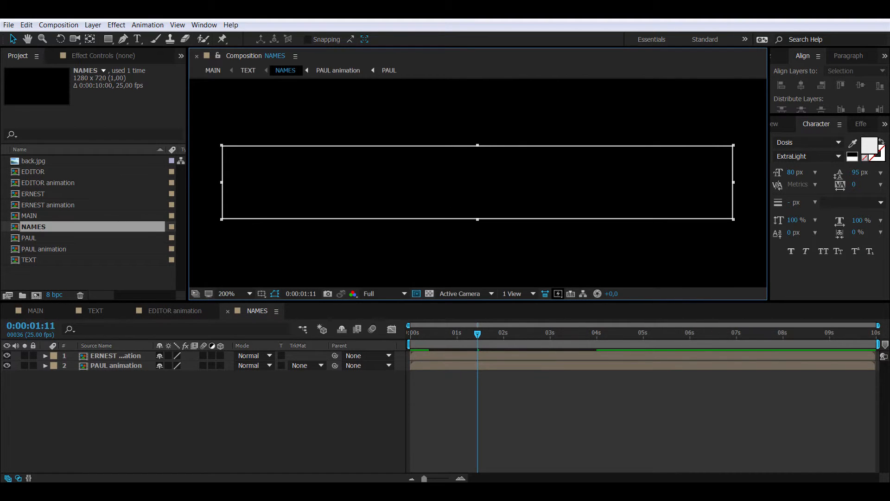
drag(733, 182, 746, 183)
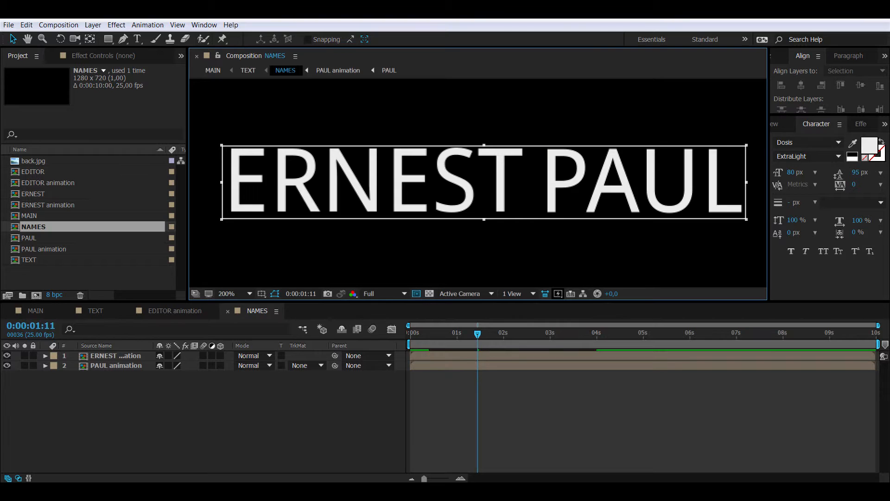
drag(484, 219, 484, 217)
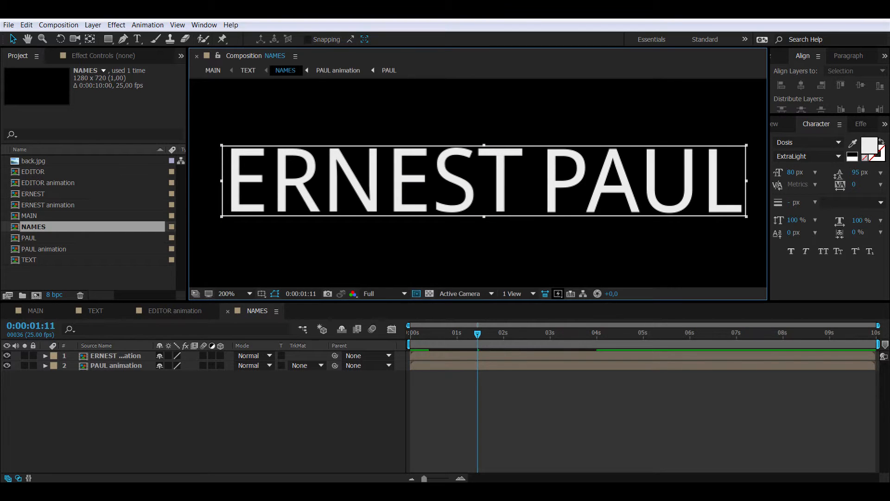
click(58, 24)
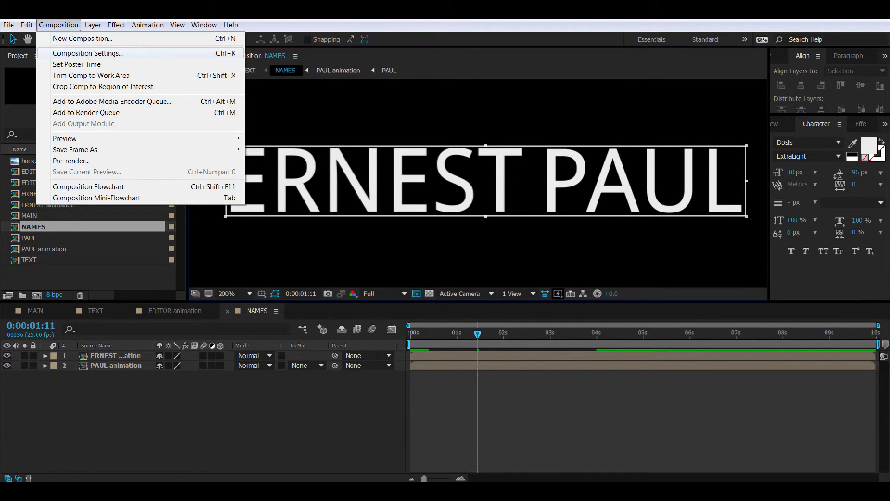
click(103, 86)
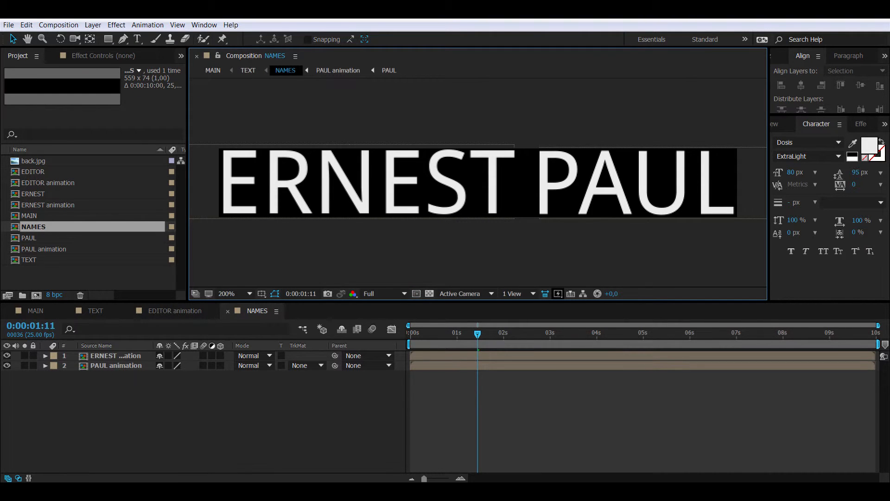
click(115, 356)
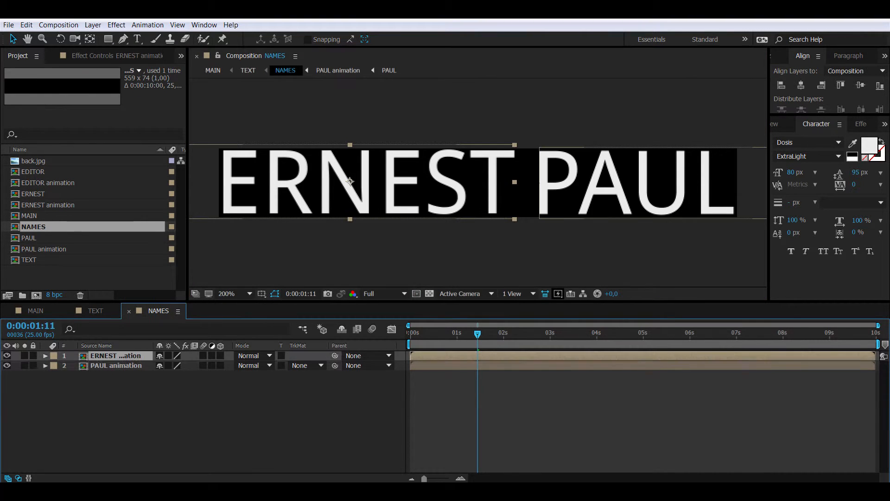
shift+click(116, 366)
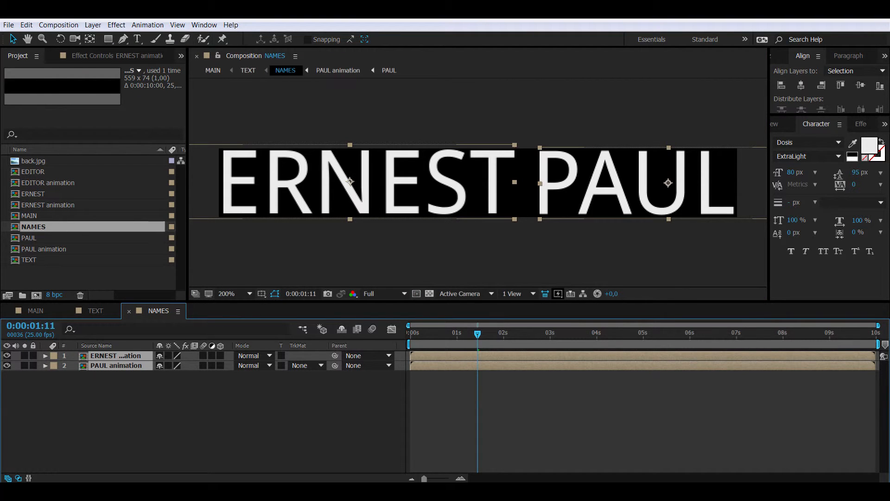
right_click(135, 360)
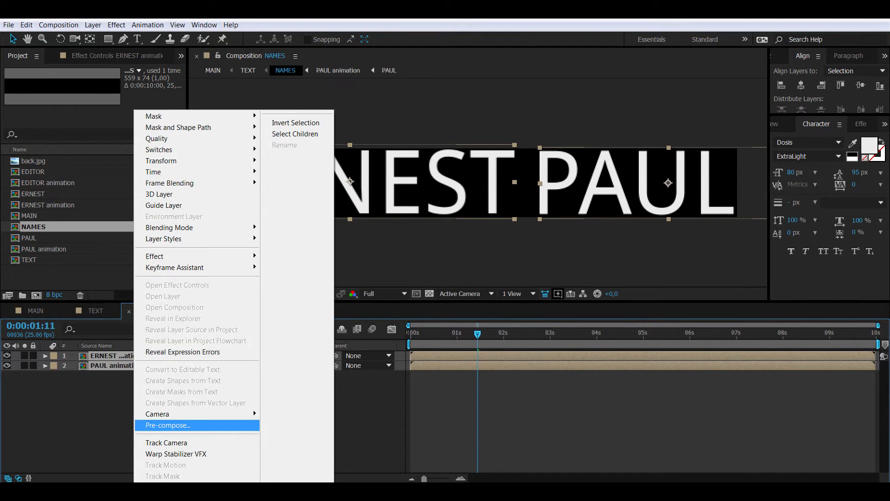
click(250, 422)
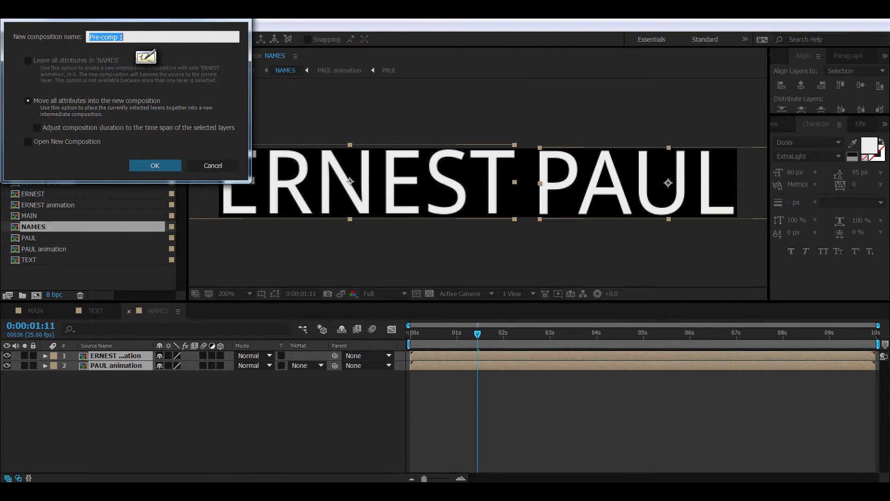
text(NAMES animation)
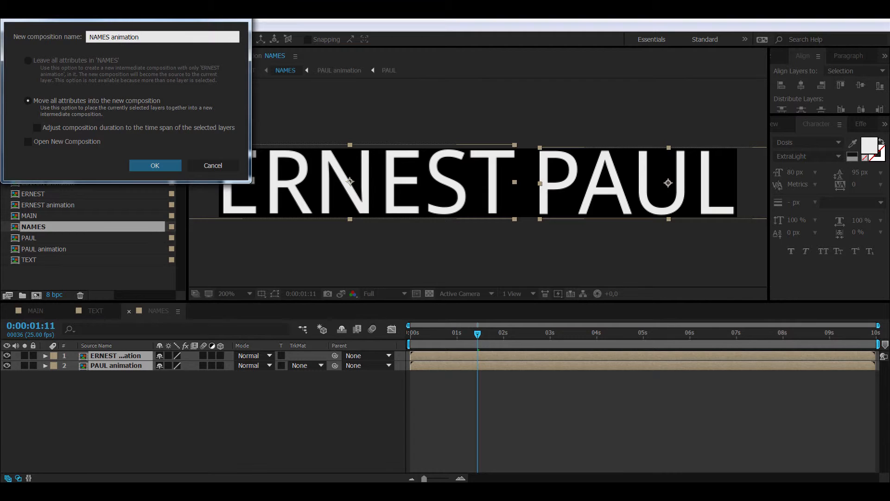
key(Return)
key(F2)
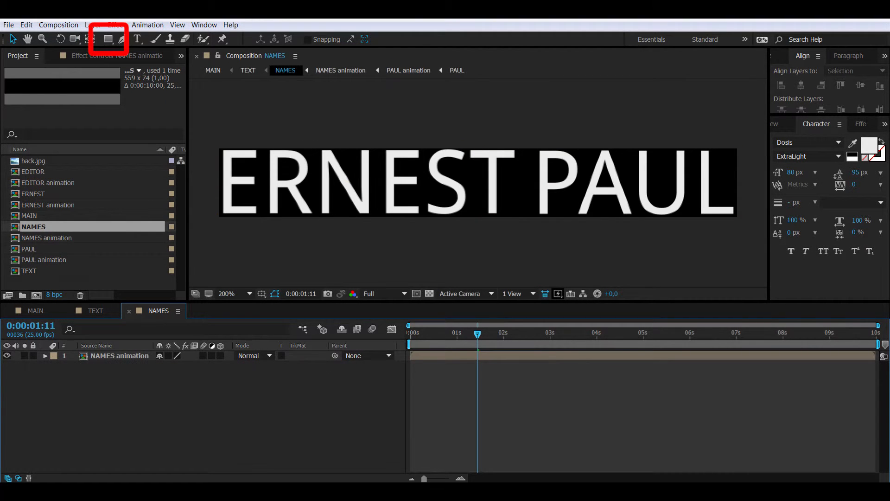
click(108, 39)
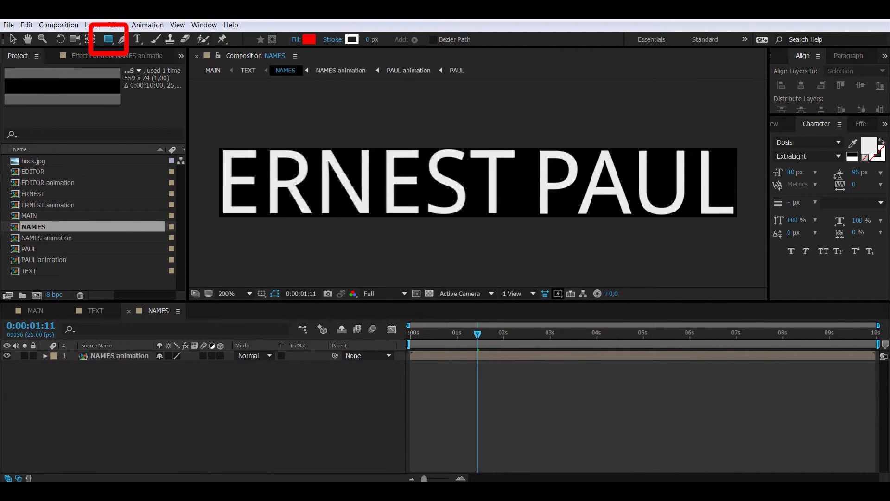
mouse_move(216, 147)
mouse_down()
mouse_move(227, 160)
mouse_move(528, 208)
mouse_move(740, 219)
mouse_up()
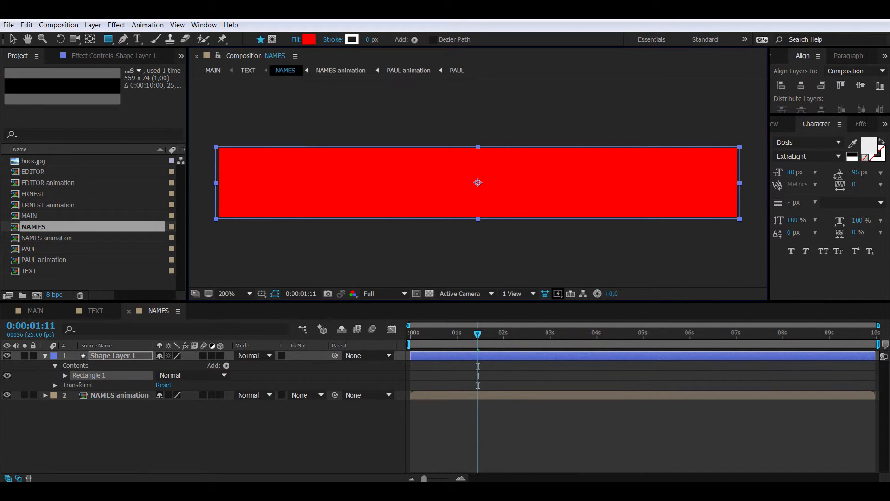
drag(113, 356, 116, 405)
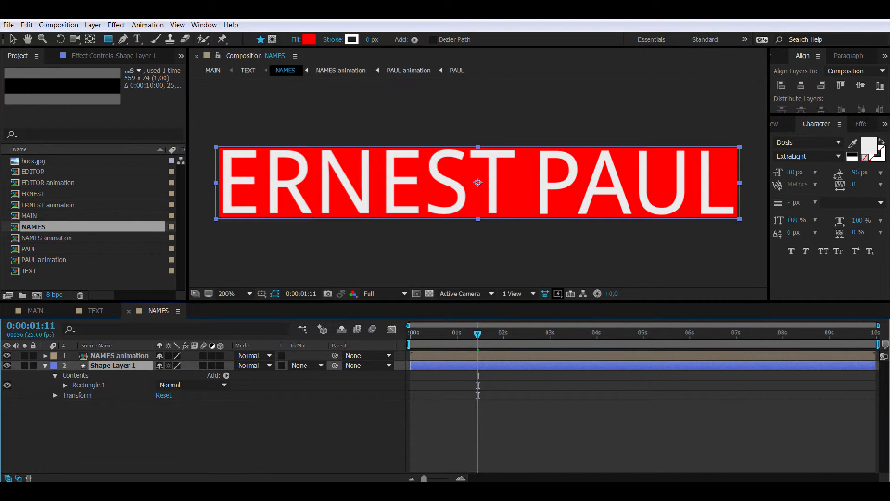
click(309, 39)
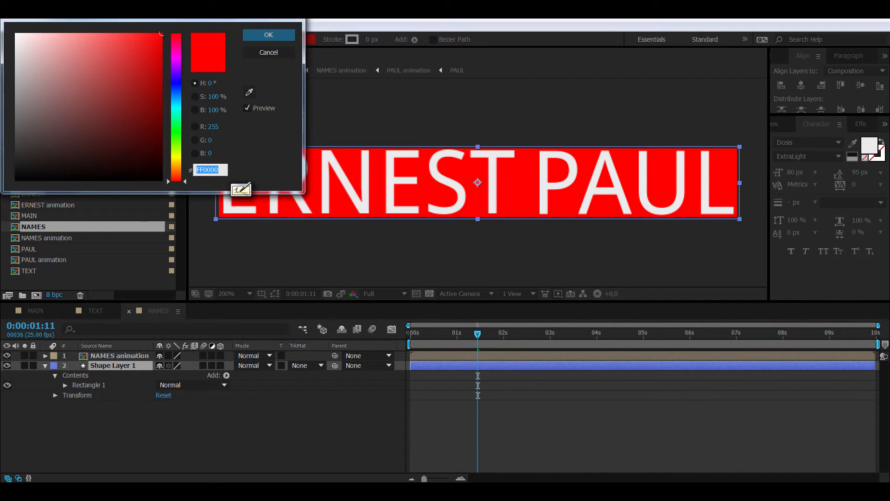
click(176, 164)
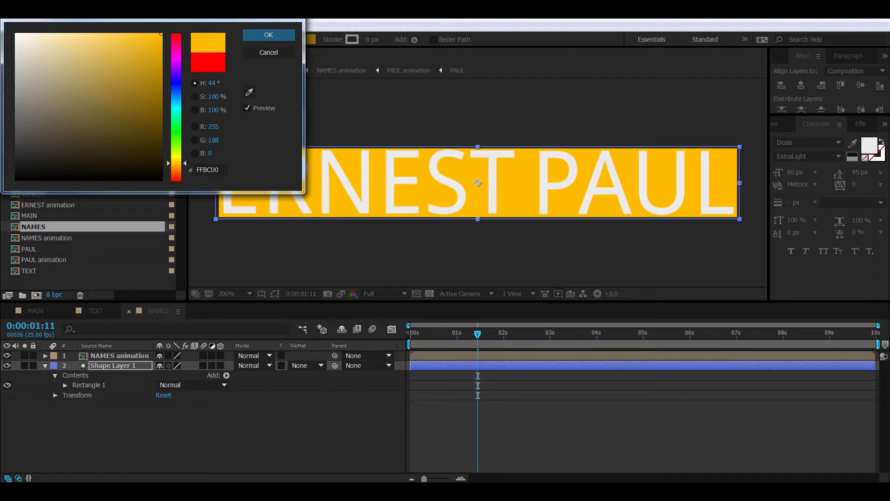
drag(176, 163, 176, 162)
click(268, 35)
key(F2)
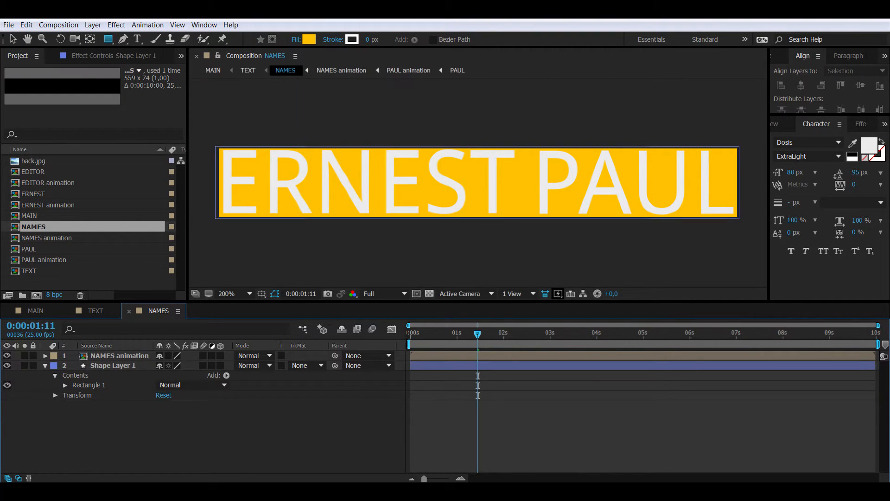
Step: Set the rectangle's track matte to Luma Inverted so the names are cut out
click(45, 365)
click(306, 365)
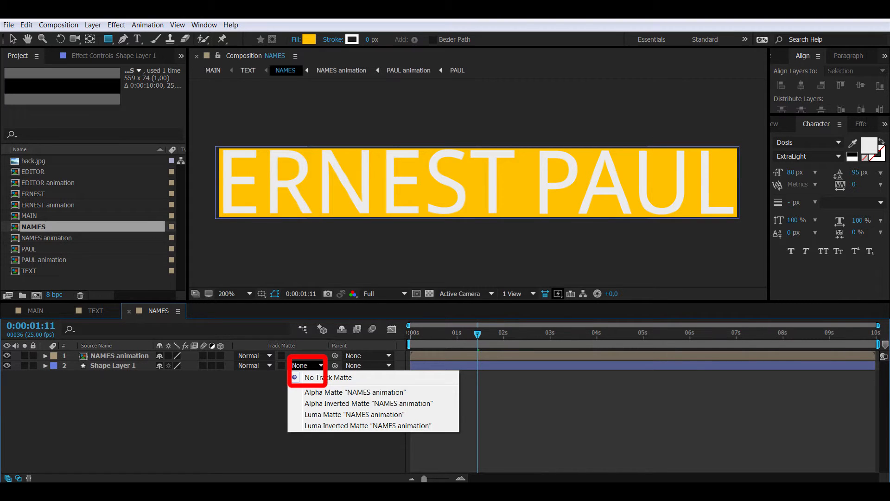
click(325, 425)
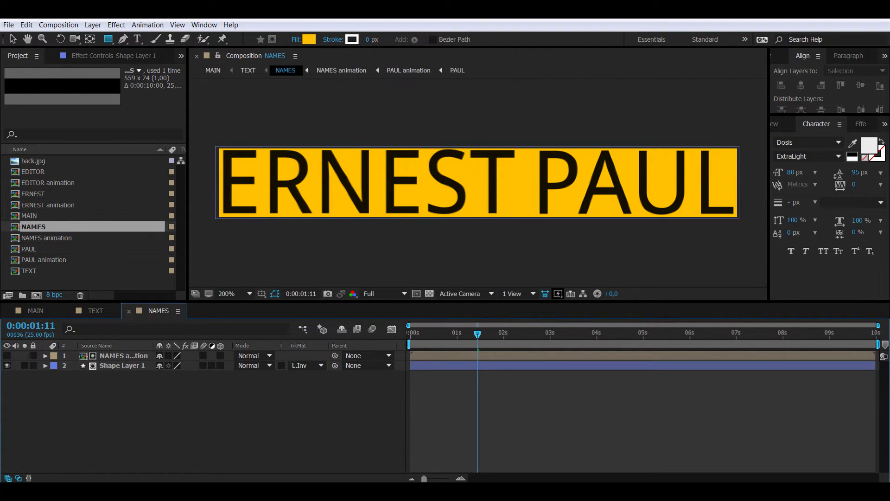
click(122, 366)
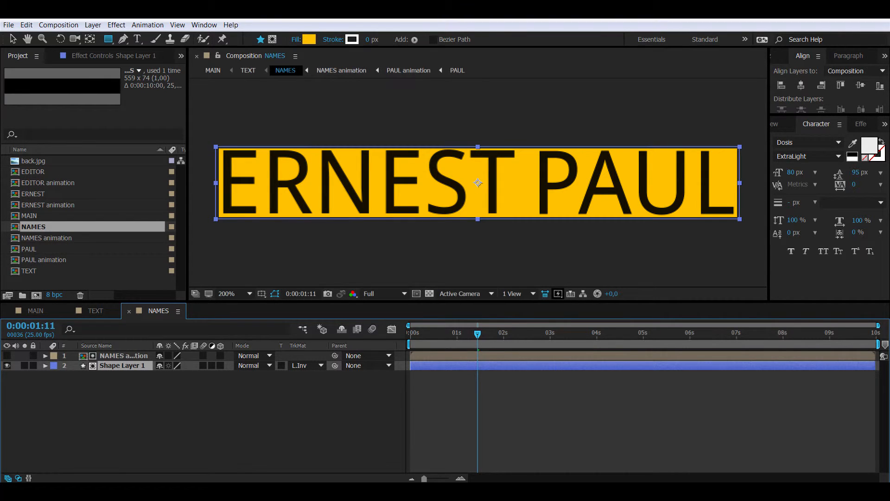
Step: Keyframe the bar's Scale at full width at 1s and collapsed horizontally at 0s
key(s)
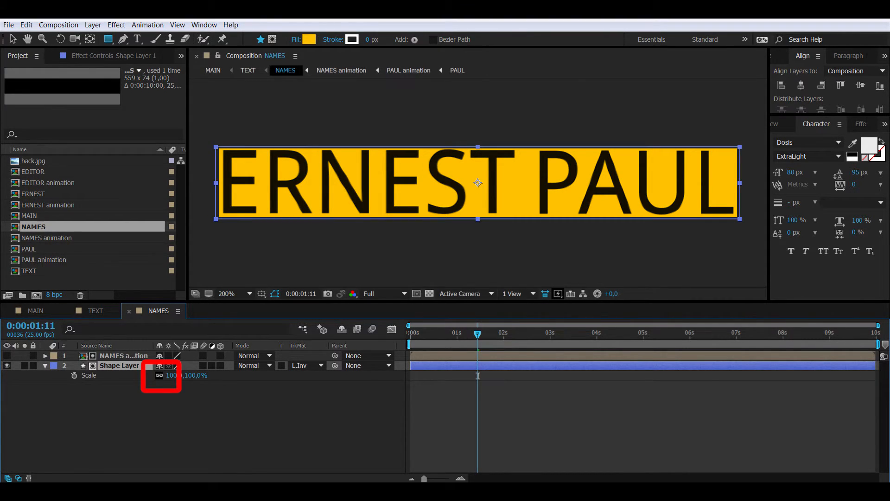
key(alt+shift+j)
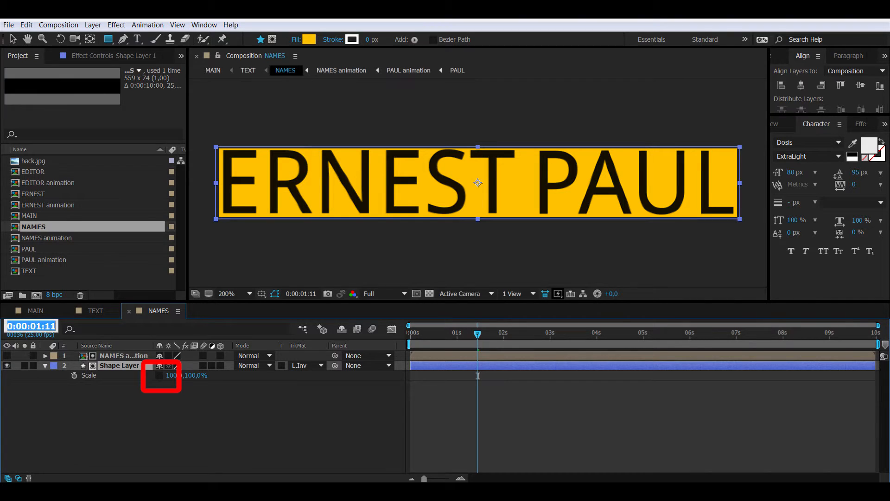
text(100)
key(Return)
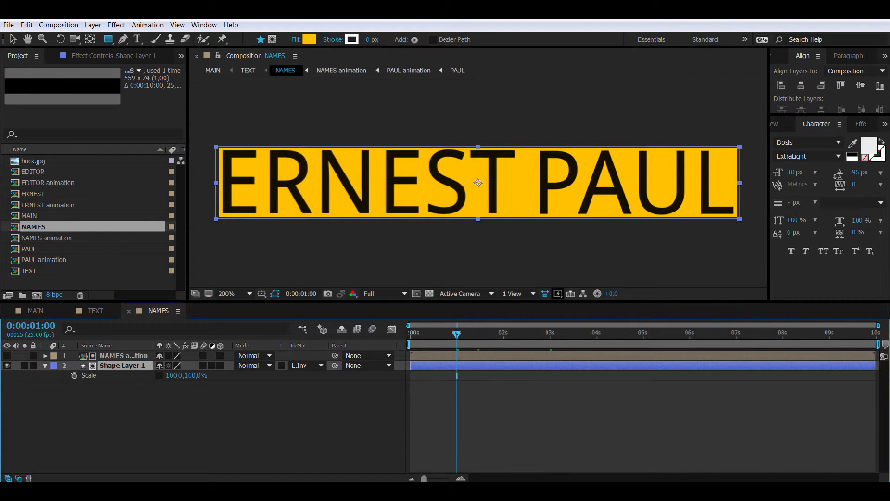
click(75, 375)
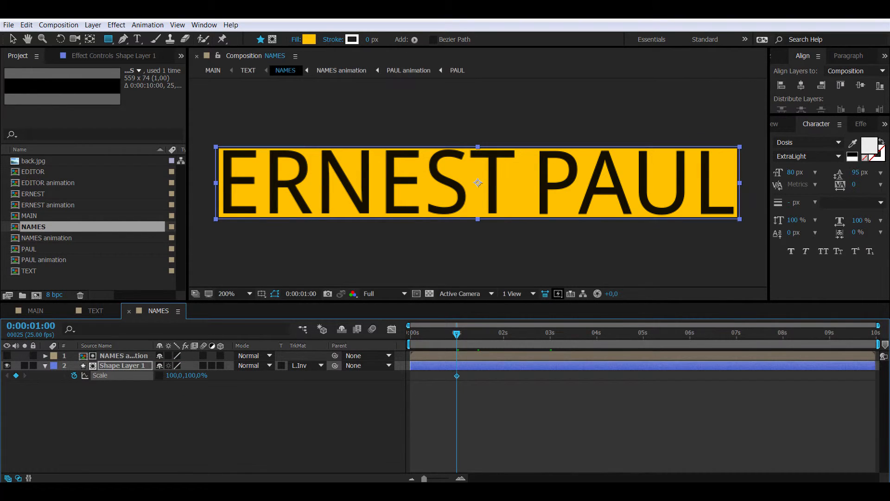
drag(457, 334, 410, 334)
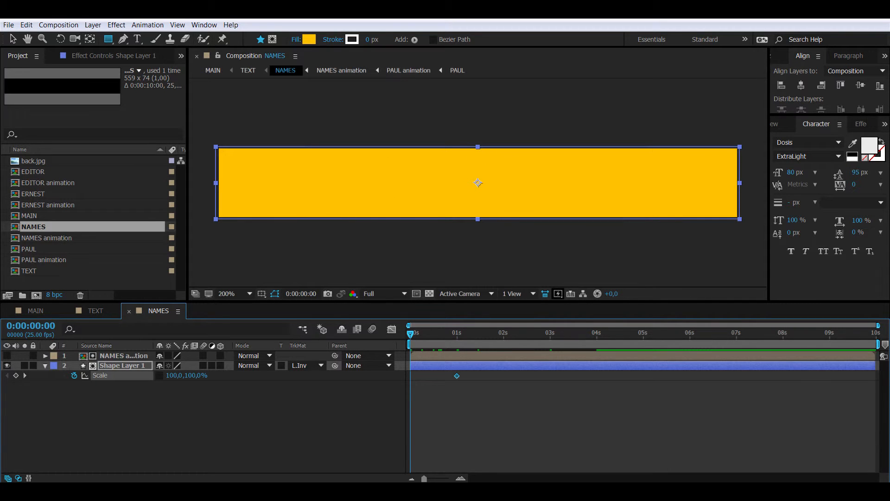
click(175, 375)
text(4)
key(Return)
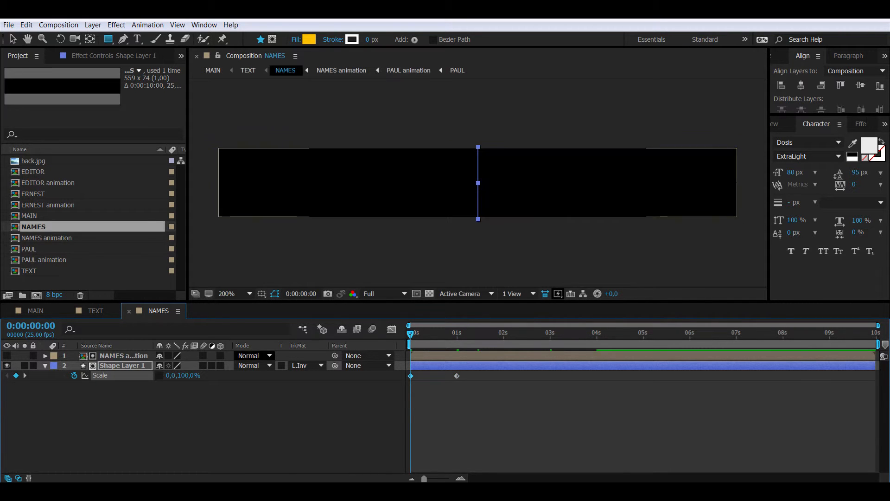
key(Page_Down)
drag(412, 334, 481, 334)
Step: Copy both Scale keyframes and paste them at 3 seconds
drag(467, 385, 408, 373)
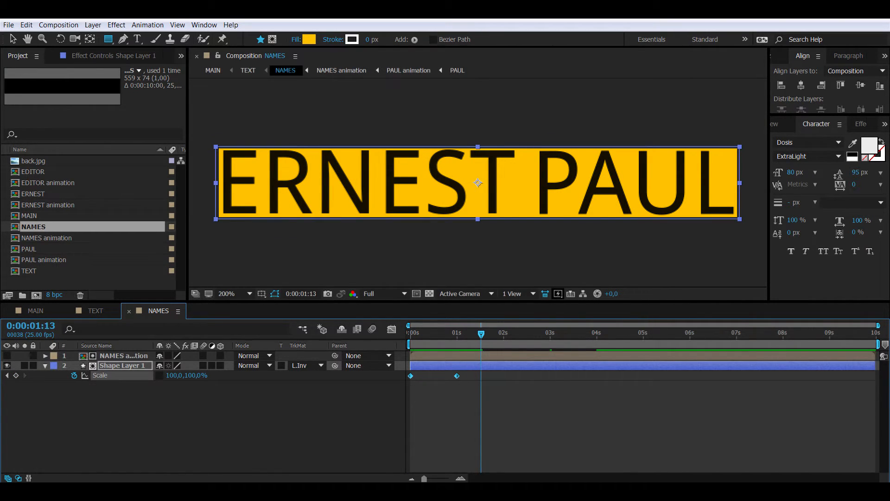
key(Page_Down)
click(31, 326)
text(300)
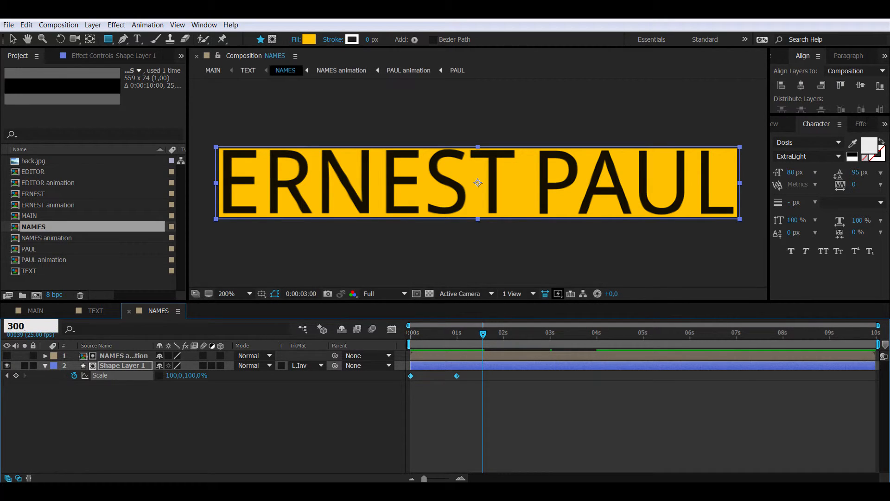
key(Return)
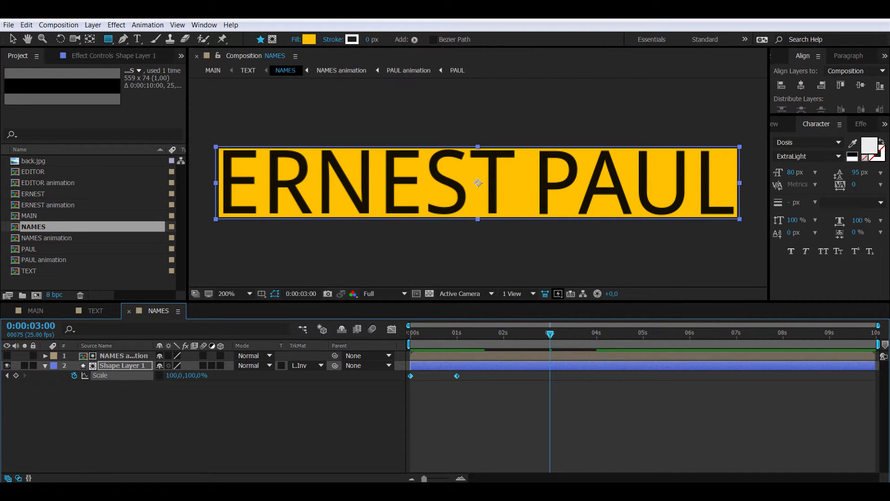
key(ctrl+v)
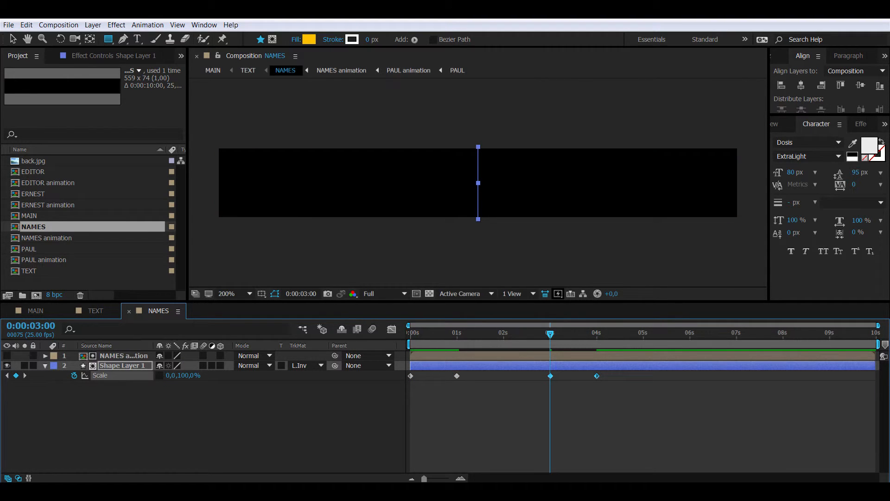
Step: Time-reverse the pasted Scale keyframes and apply Easy Ease to all four
right_click(597, 375)
mouse_move(649, 367)
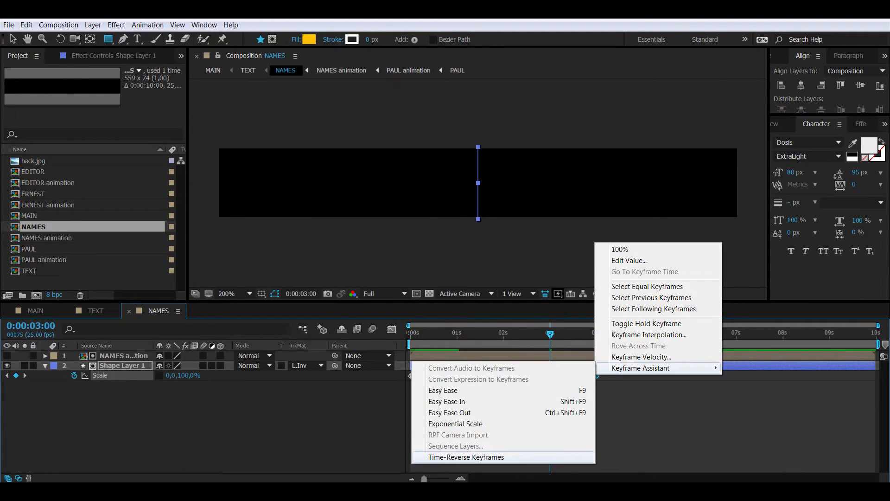
click(466, 456)
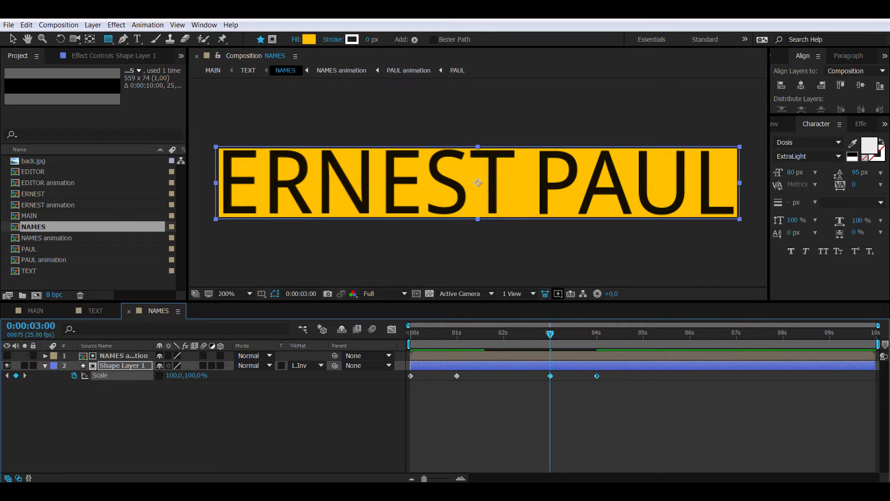
drag(613, 392, 401, 374)
right_click(550, 375)
mouse_move(603, 368)
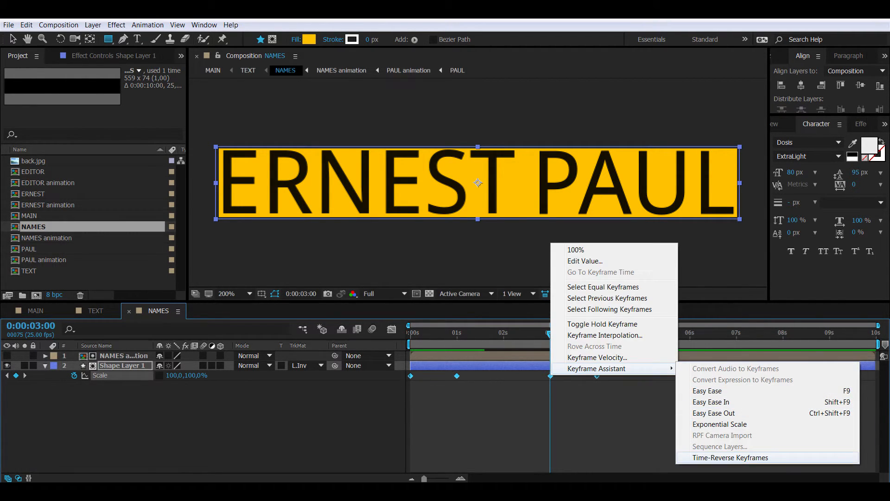
click(713, 391)
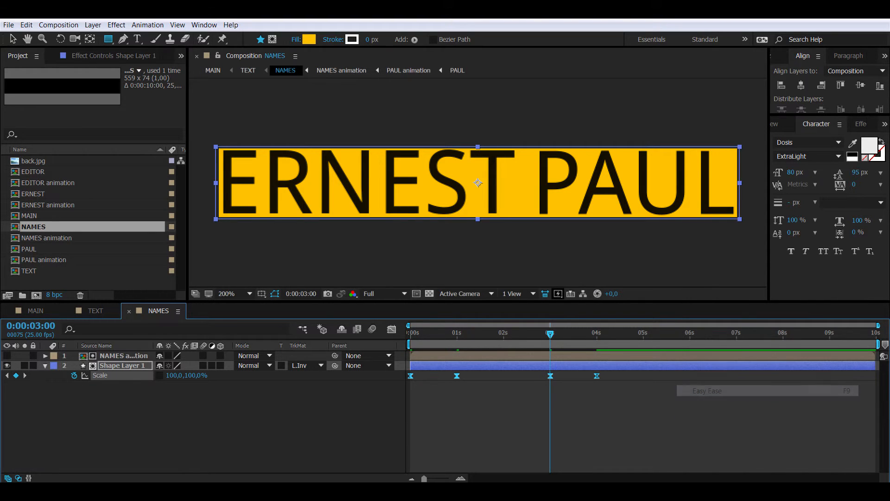
Step: In the Graph Editor, sharpen the ease into 1s and lengthen the ease out of 3s
click(391, 329)
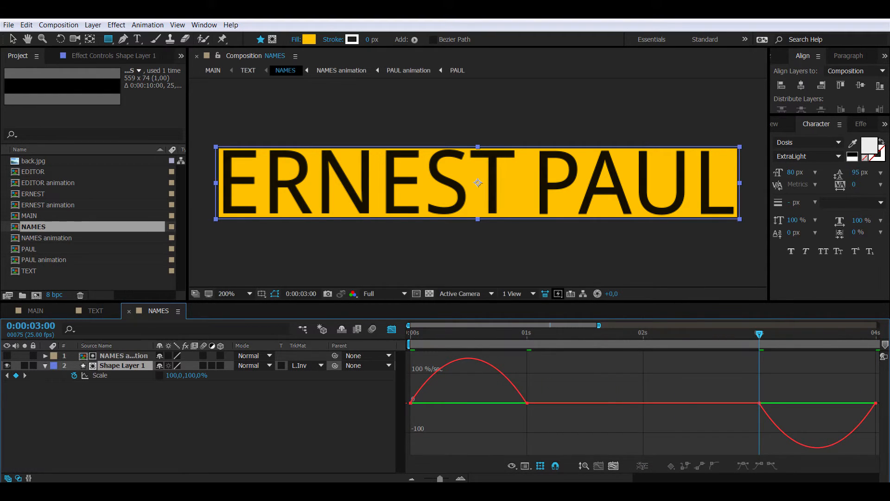
drag(507, 403, 469, 402)
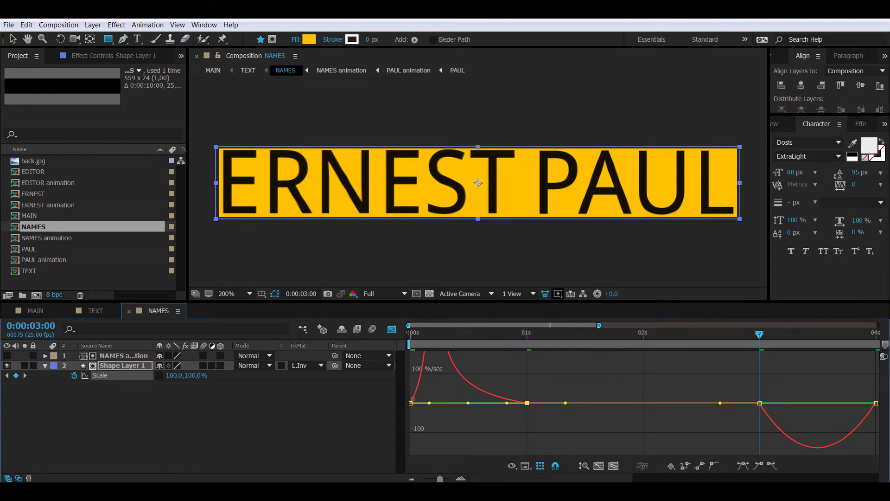
click(759, 403)
drag(779, 403, 817, 403)
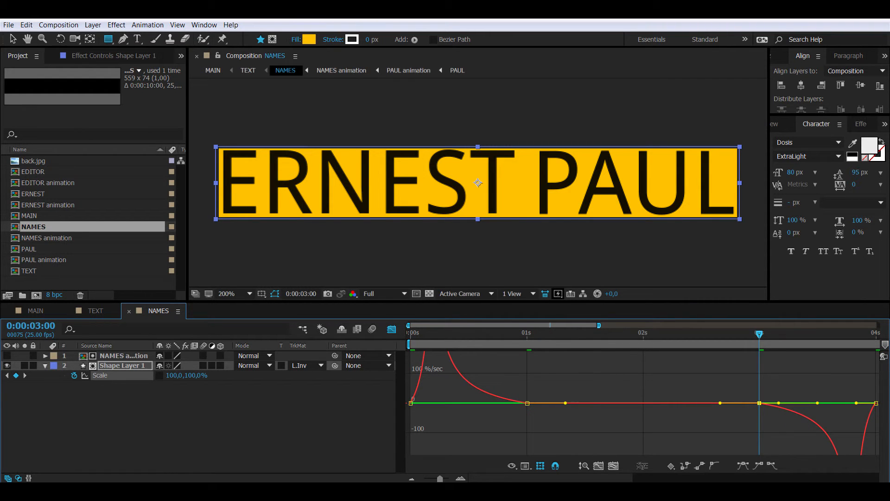
click(599, 466)
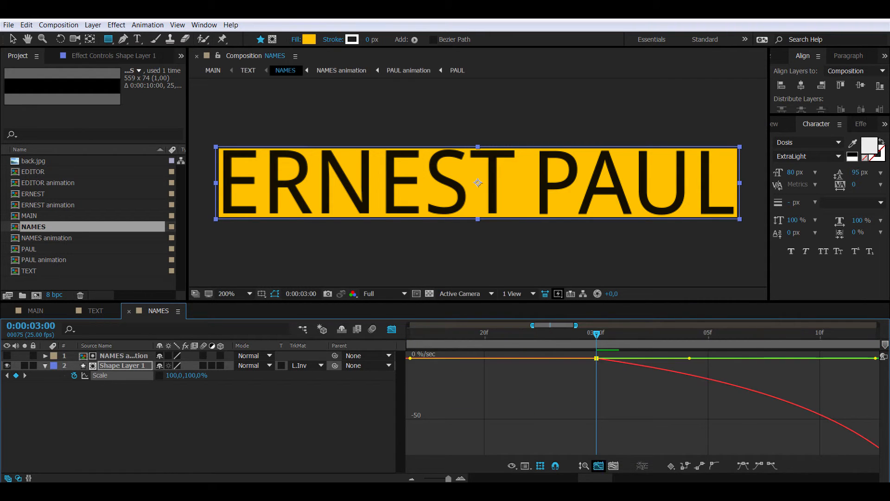
click(613, 465)
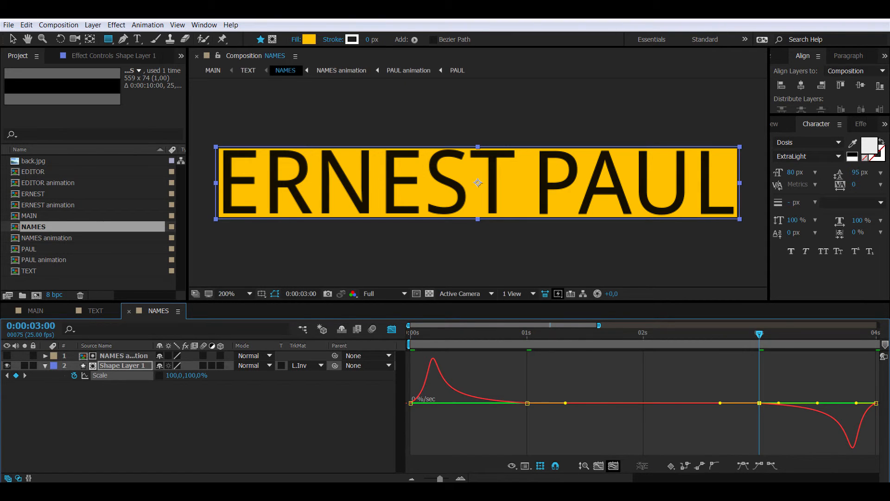
click(527, 403)
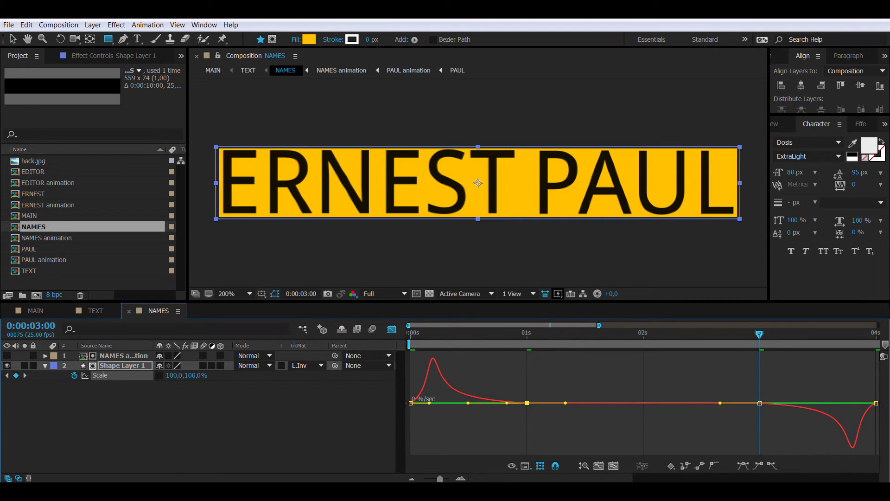
Step: Preview the bar animation over the full timeline and close the NAMES composition
click(392, 329)
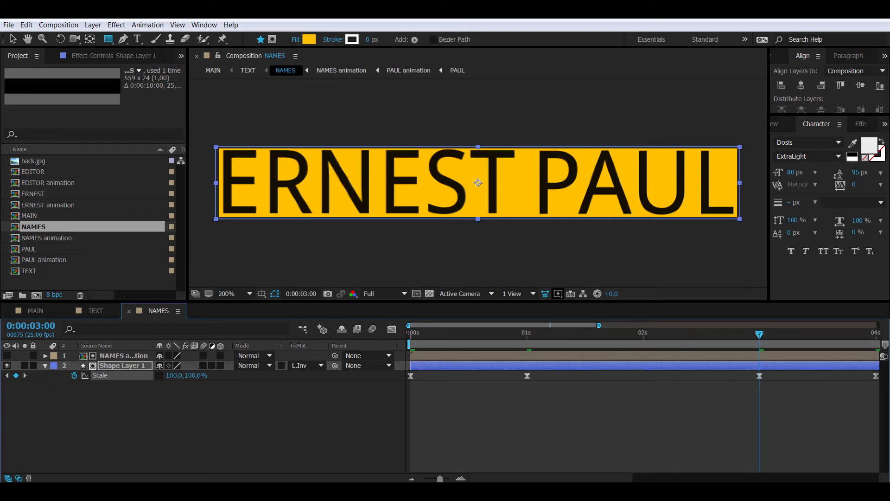
key(minus)
key(minus)
key(minus)
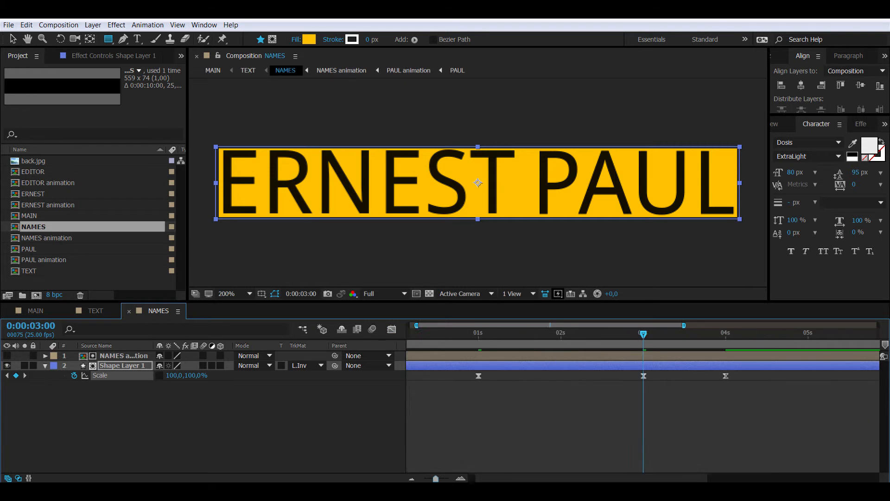
click(416, 333)
key(space)
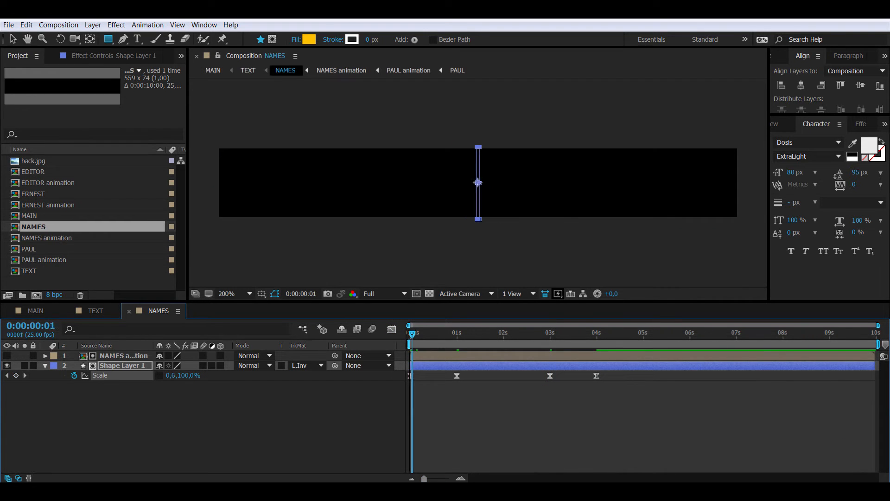
drag(469, 334, 434, 334)
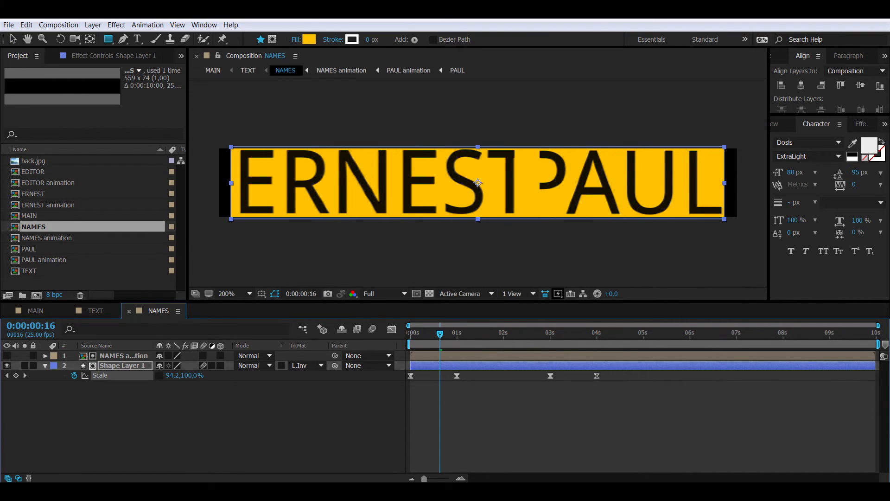
key(ctrl+w)
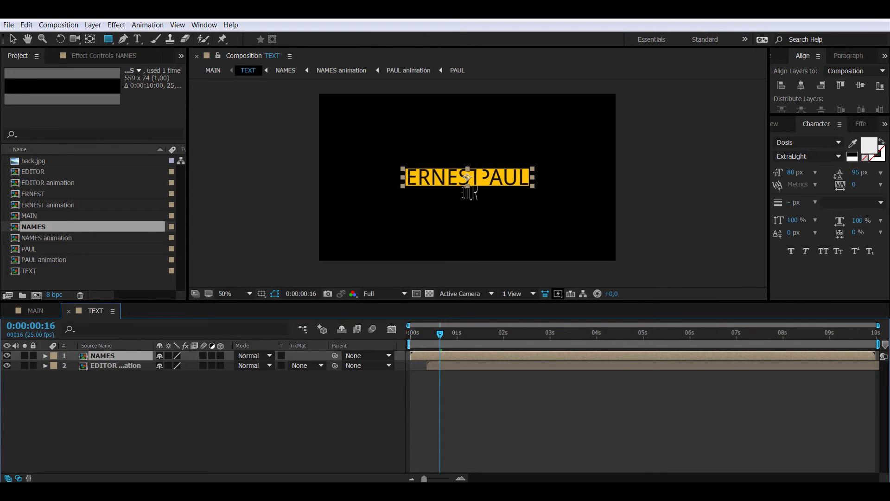
Step: End the work area at 5 seconds and preview the first five seconds
key(Home)
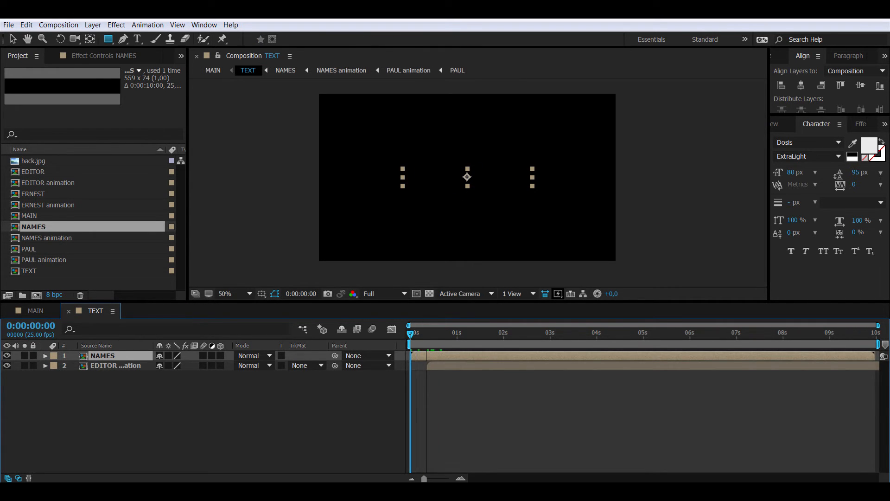
click(643, 333)
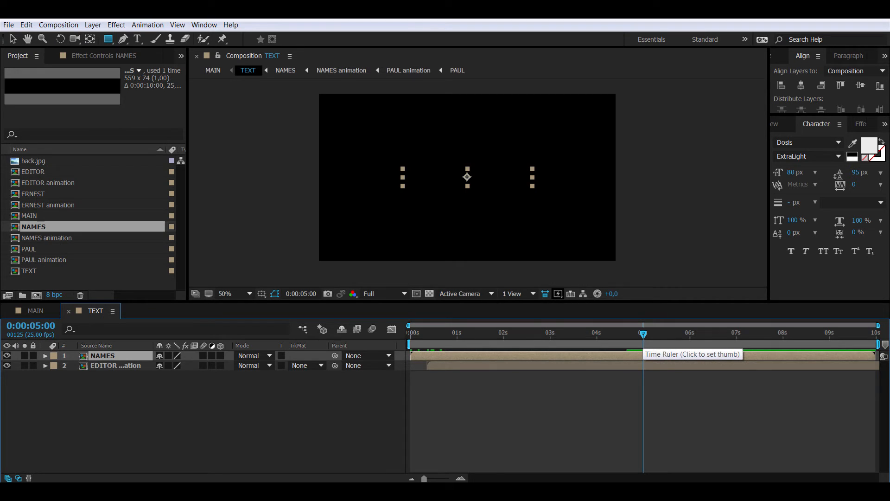
key(n)
key(space)
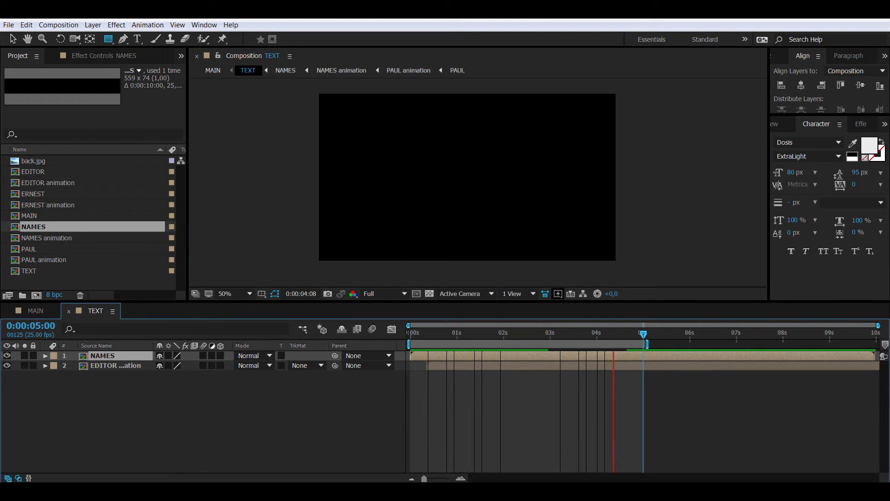
key(space)
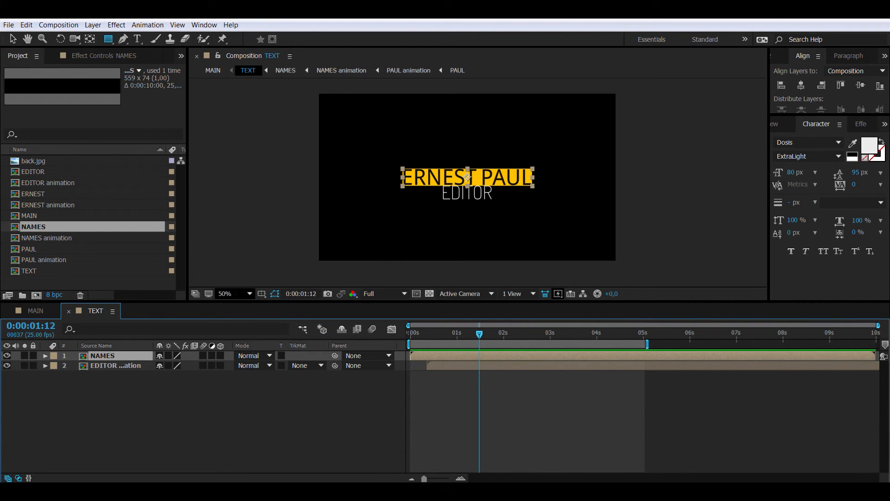
Step: Fit the composition in the viewer and nudge the EDITOR subtitle down beneath the bar
click(230, 294)
click(236, 111)
drag(352, 301, 353, 361)
mouse_move(439, 393)
mouse_down()
mouse_move(420, 393)
mouse_move(457, 393)
mouse_move(447, 393)
mouse_up()
click(451, 425)
key(v)
key(Down)
key(Down)
key(Down)
key(Down)
key(Down)
key(Down)
key(Down)
key(Down)
key(Down)
key(Down)
key(Down)
key(Down)
key(Down)
key(Down)
key(Down)
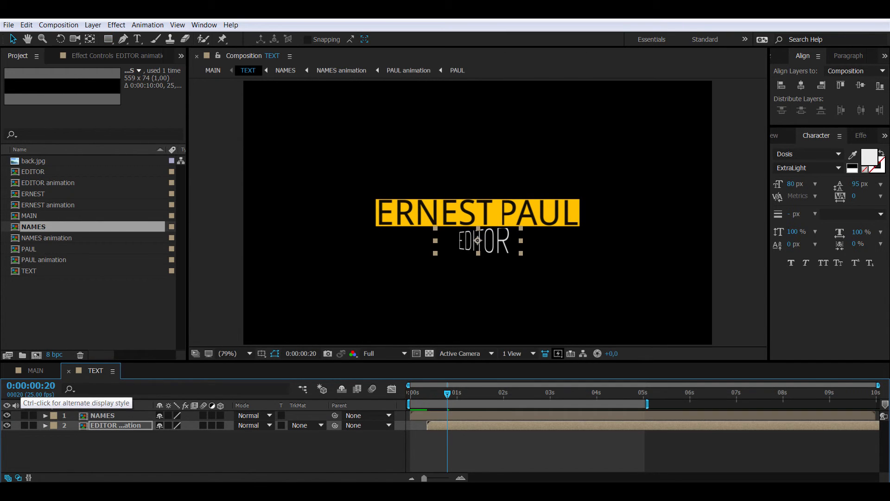
drag(444, 394, 450, 394)
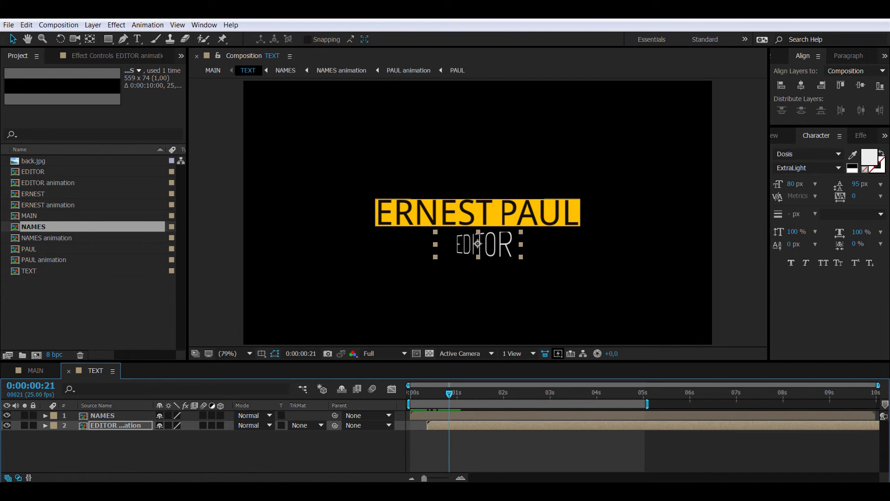
Step: Open EDITOR animation and change its composition height to 80 px
double_click(116, 425)
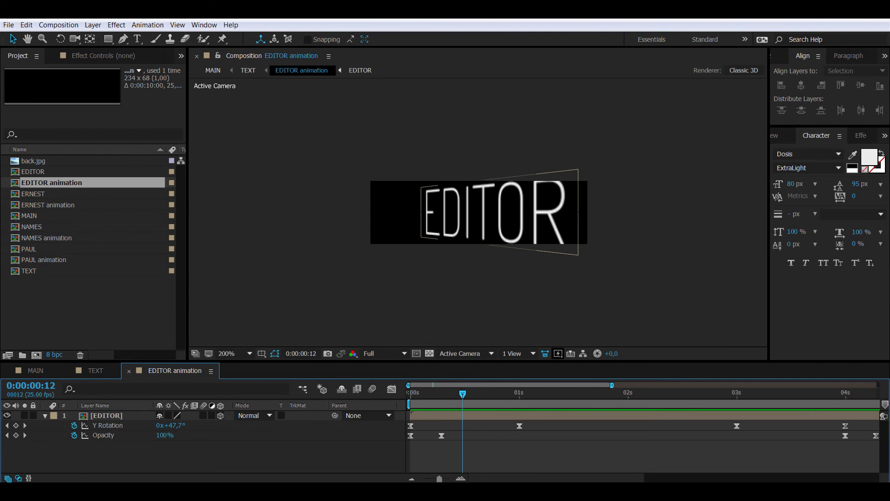
mouse_move(463, 394)
mouse_down()
mouse_move(440, 393)
mouse_move(450, 393)
mouse_up()
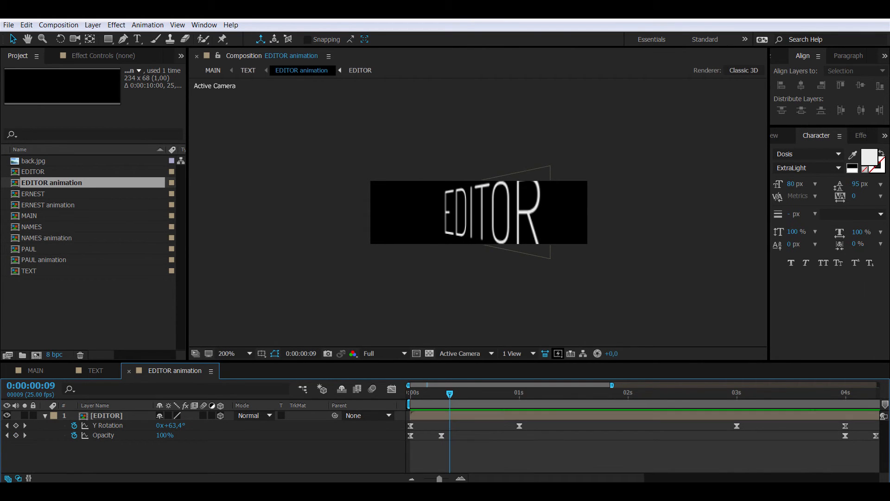
click(492, 213)
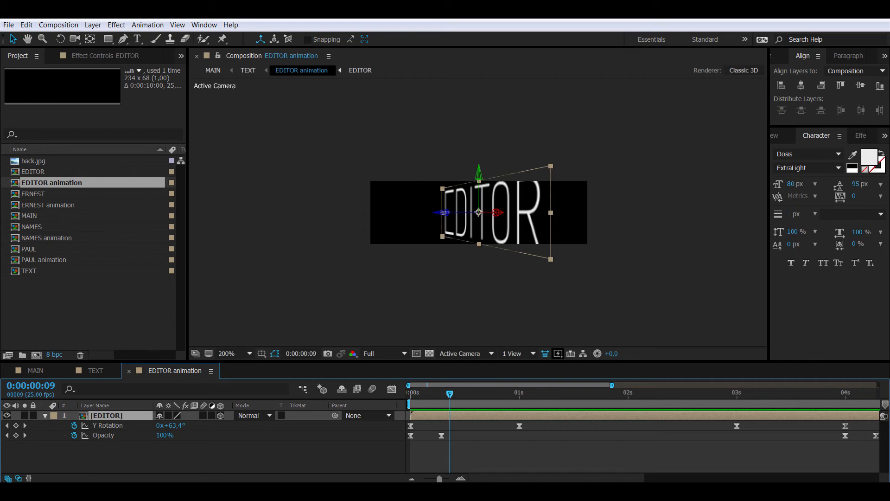
click(59, 24)
click(70, 53)
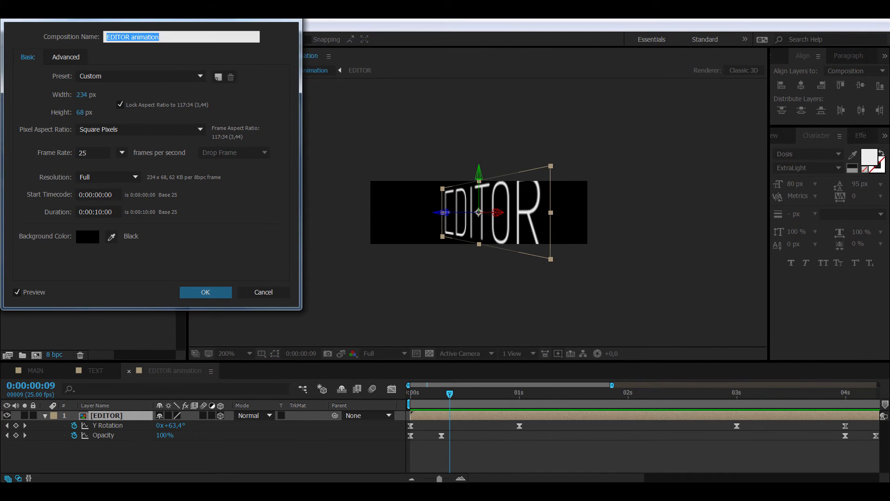
click(80, 112)
text(80)
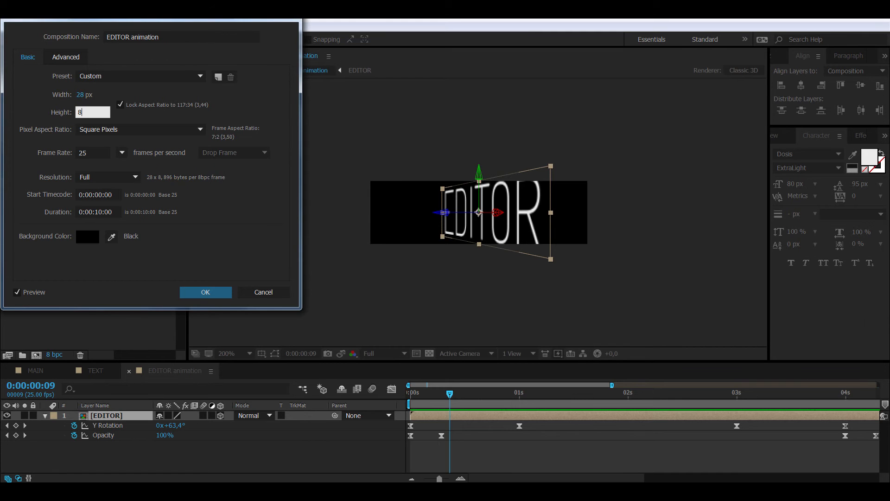
key(Return)
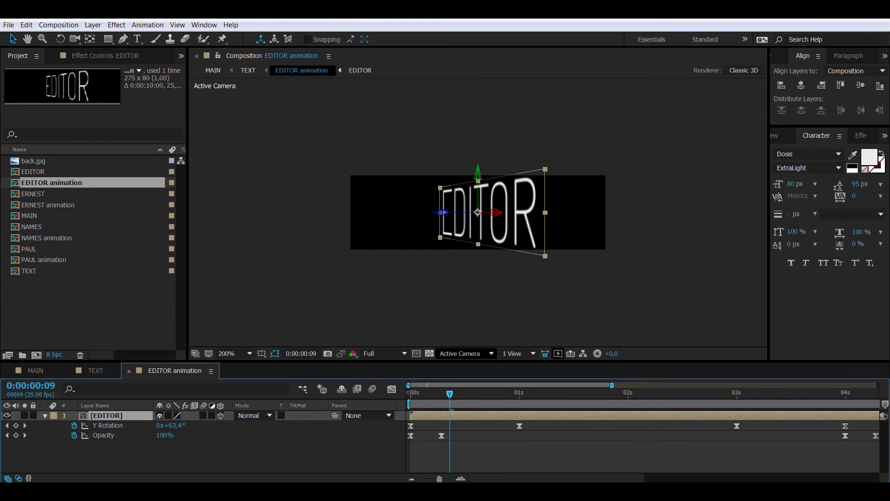
Step: Raise the composition height to 90 px (309×90) and close EDITOR animation
key(Page_Up)
key(Page_Up)
key(Page_Up)
mouse_move(436, 393)
mouse_down()
mouse_move(458, 394)
mouse_move(441, 394)
mouse_up()
key(Page_Up)
key(Page_Up)
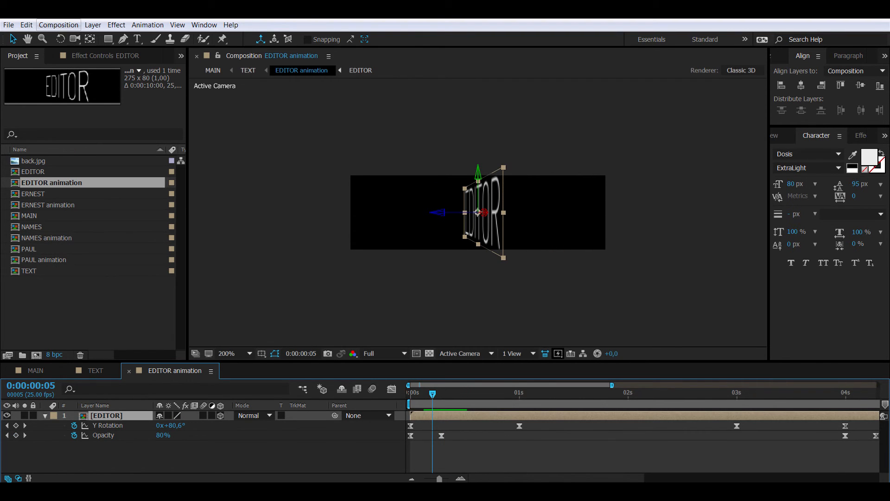
click(59, 25)
click(181, 52)
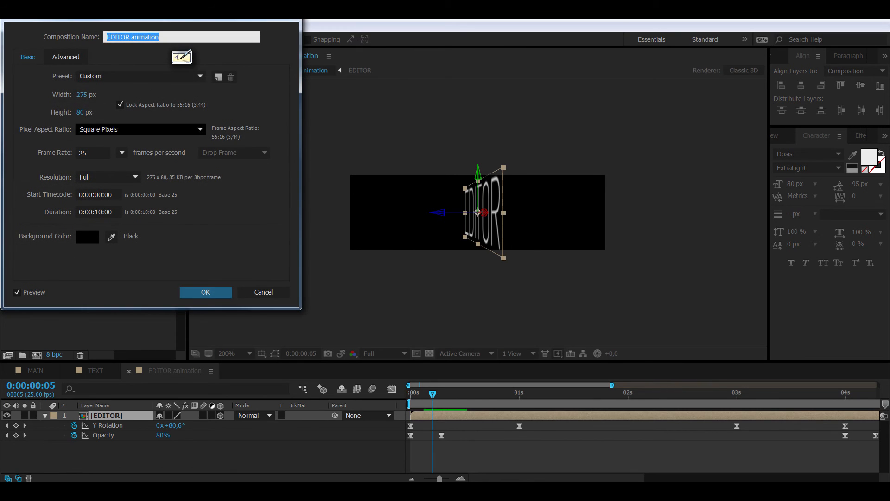
click(85, 113)
text(90)
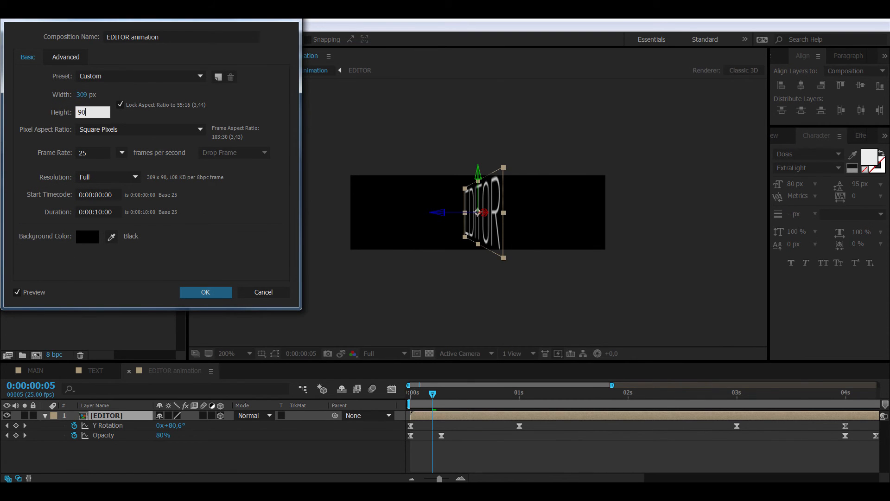
key(Return)
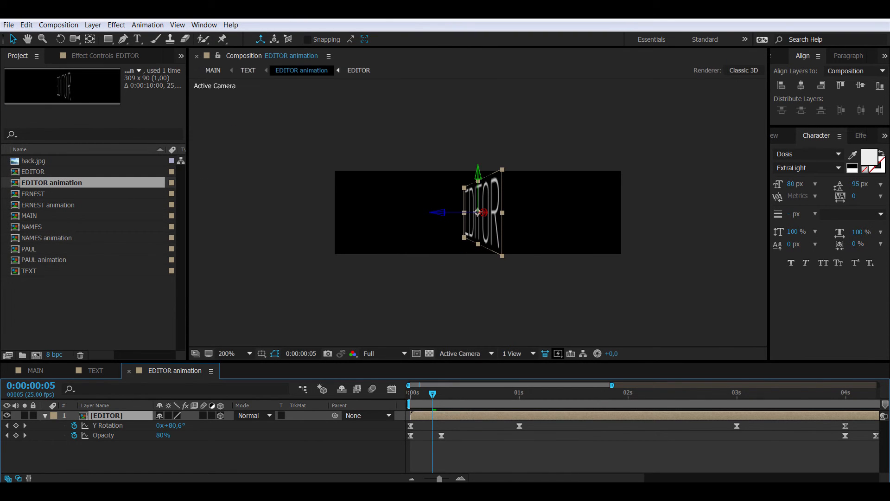
key(ctrl+w)
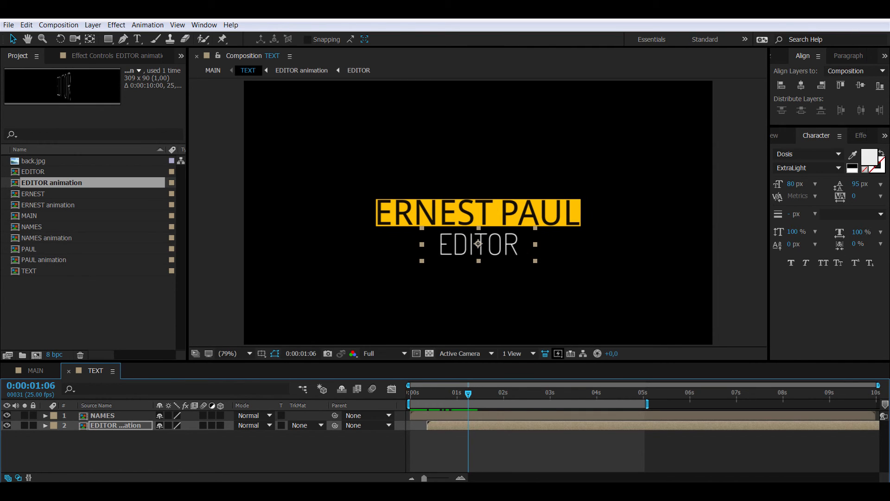
Step: Nudge the EDITOR animation layer up slightly and preview the TEXT composition
click(116, 425)
key(Up)
key(Up)
key(Up)
key(Up)
key(Up)
key(Up)
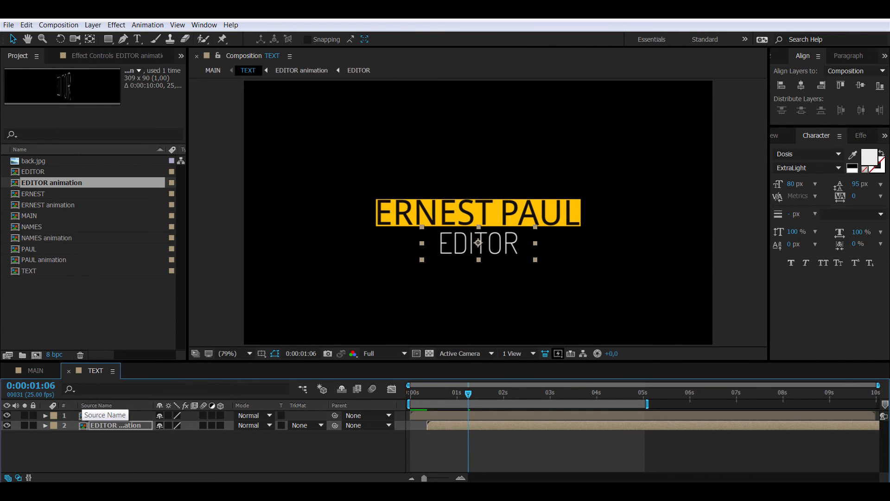
key(space)
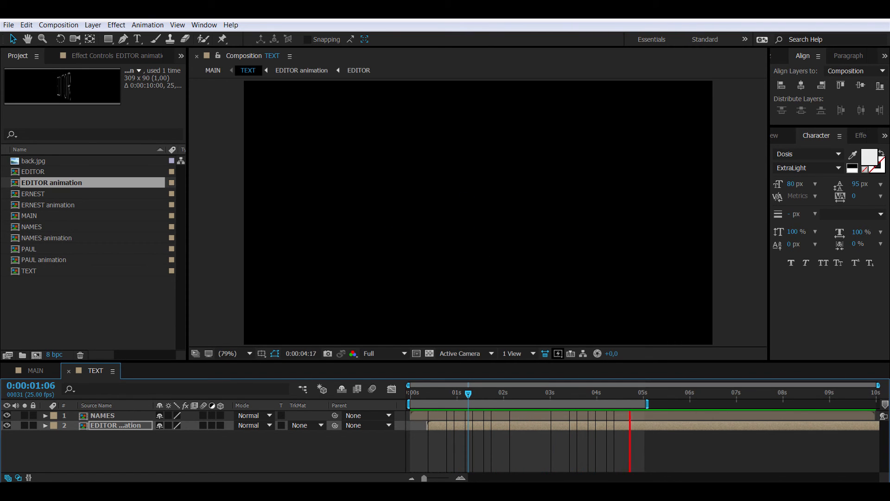
key(space)
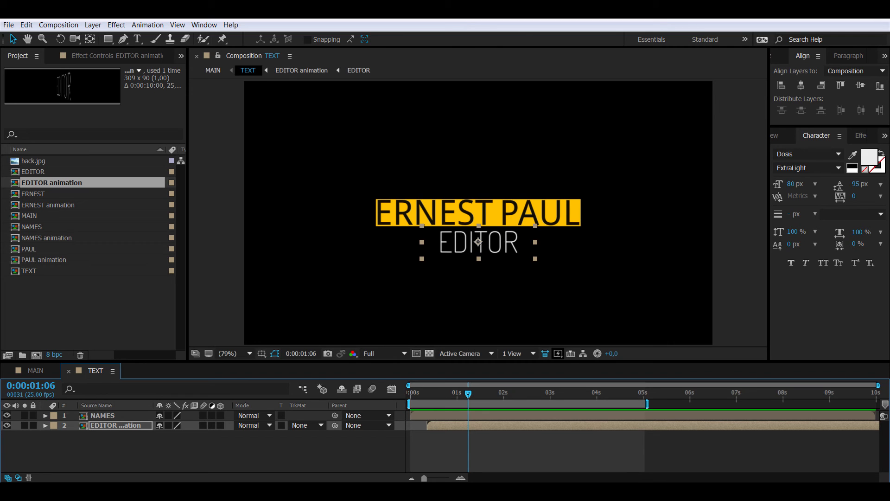
Step: Trim the EDITOR animation layer to start at frame 5 and open its composition
key(Page_Up)
key(Page_Up)
key(Page_Up)
key(Page_Up)
key(Page_Up)
key(Page_Up)
key(Page_Up)
key(Page_Up)
key(Page_Up)
key(Page_Up)
key(Page_Up)
key(Page_Up)
key(Page_Up)
key(Page_Up)
key(Page_Up)
key(Page_Up)
key(Page_Up)
key(Page_Up)
key(Page_Up)
key(Page_Up)
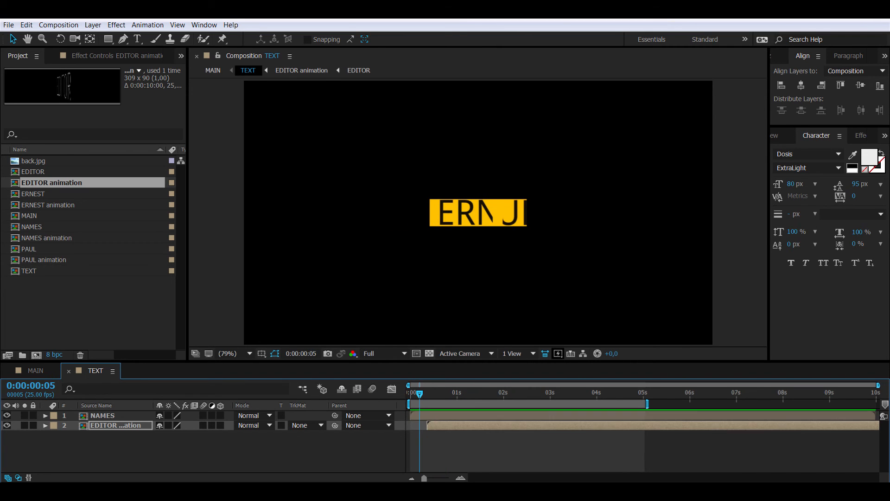
key(bracketleft)
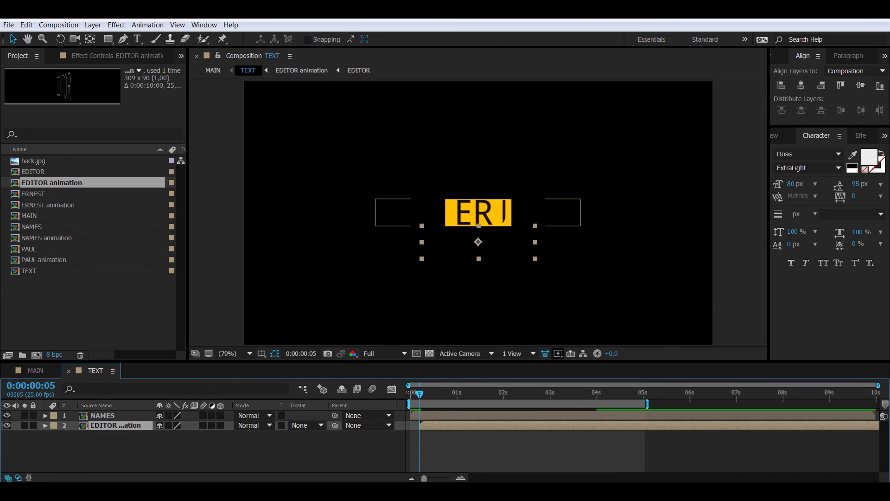
key(KP_Enter)
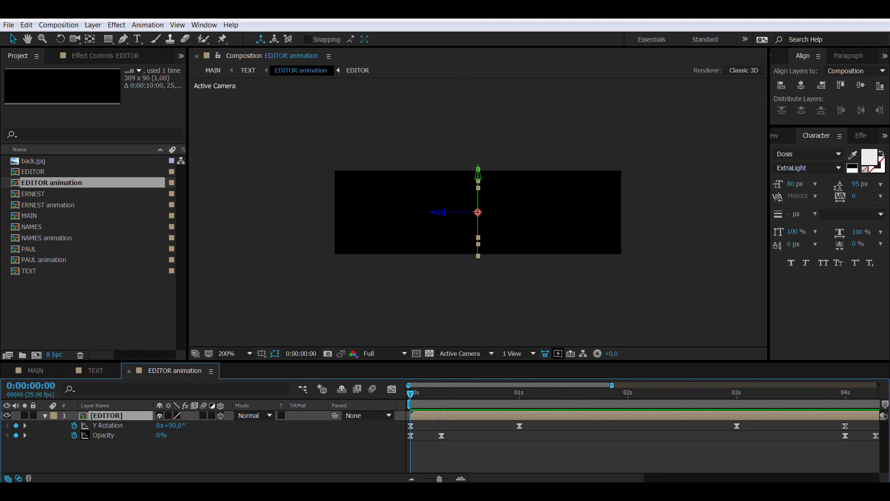
Step: Drag the Graph Editor influence handles to steepen EDITOR's opening and closing eases, then return to MAIN
click(107, 425)
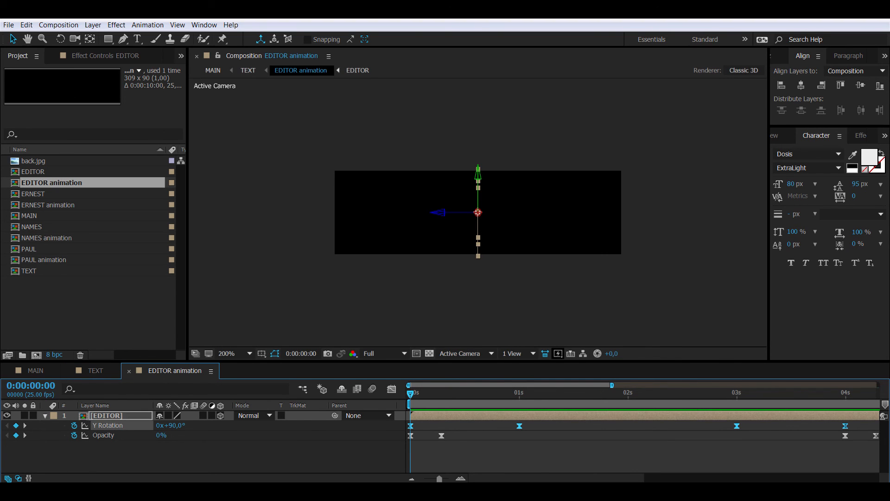
click(391, 389)
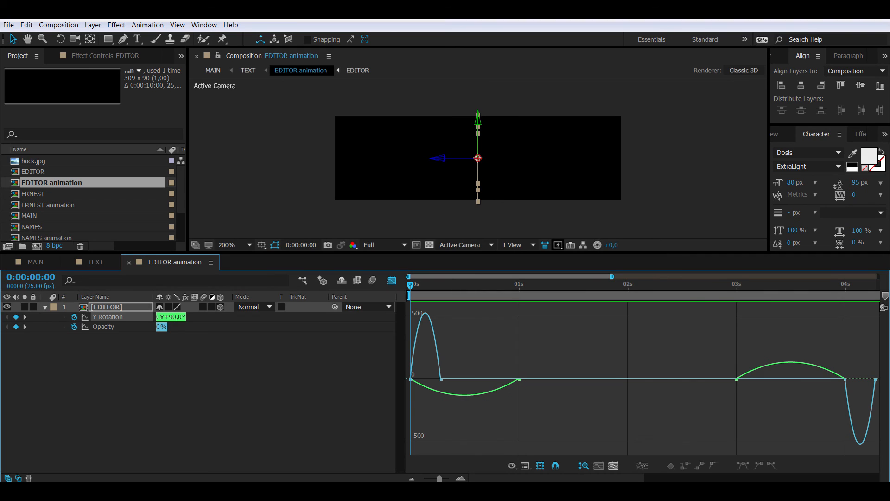
click(441, 378)
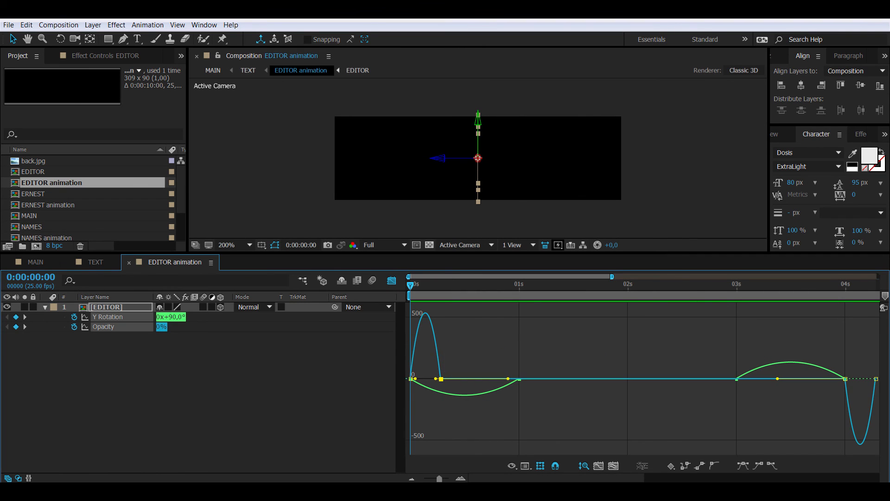
drag(436, 378, 425, 379)
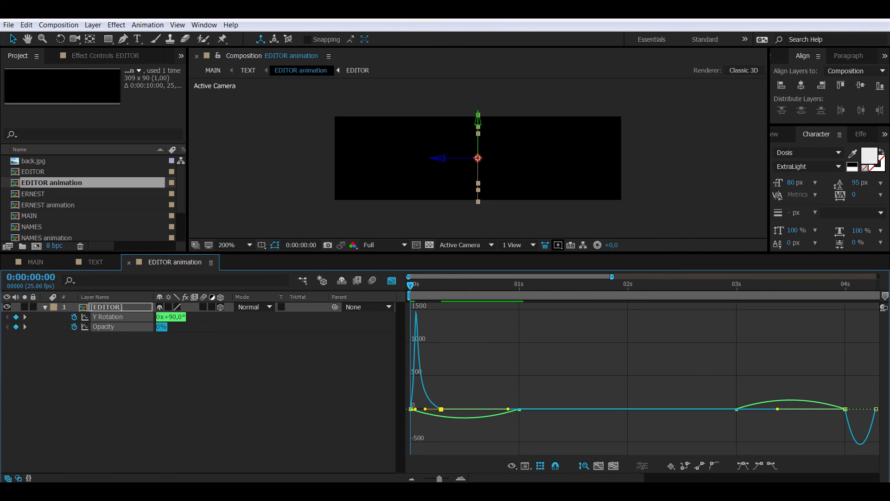
drag(850, 408, 860, 408)
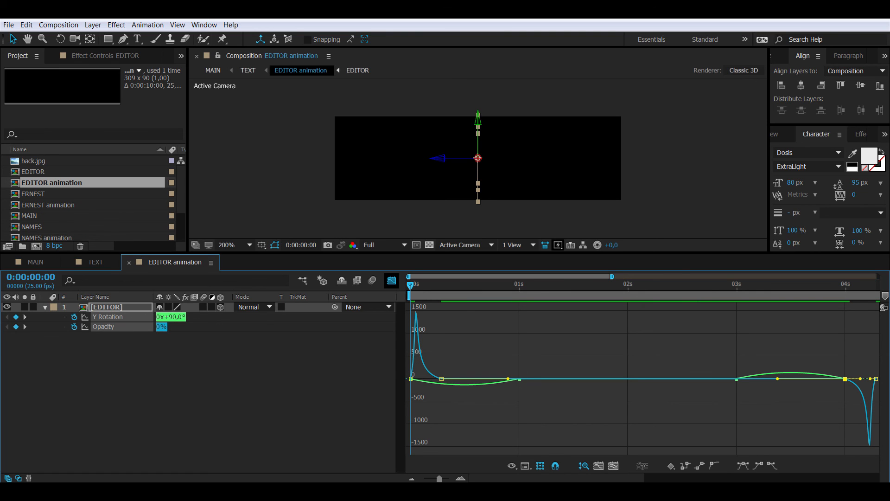
click(391, 280)
click(129, 263)
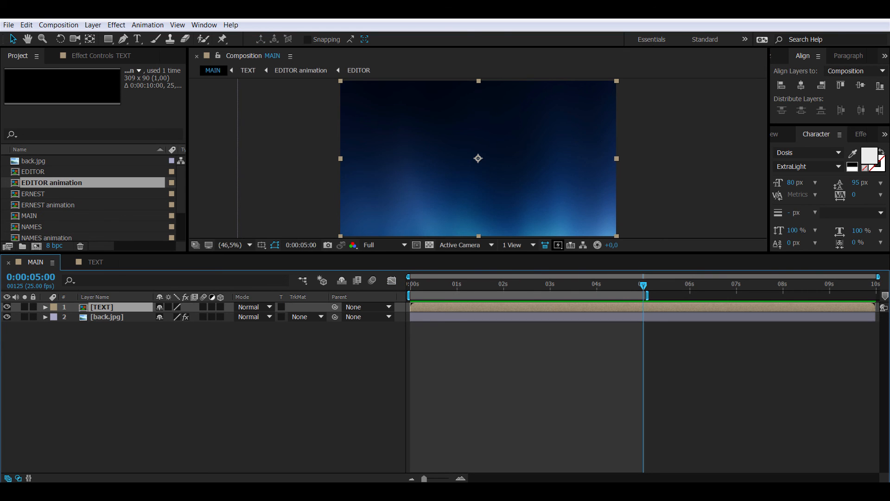
drag(187, 253, 167, 353)
key(space)
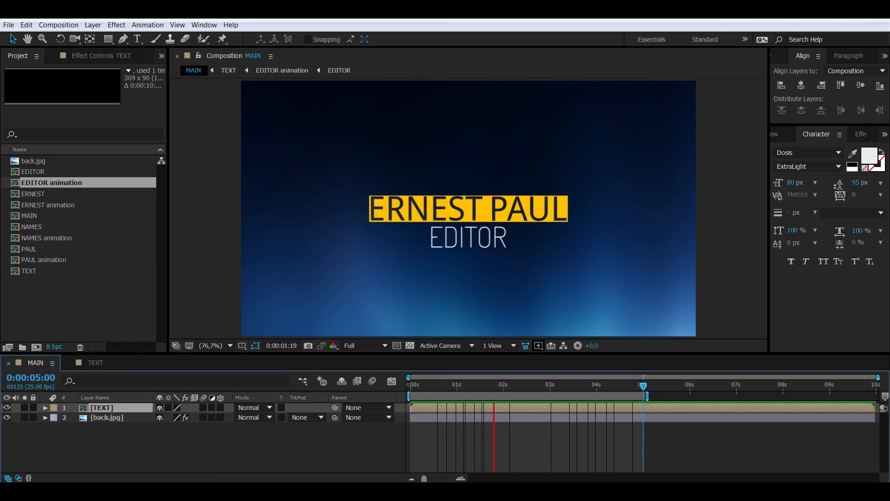
key(space)
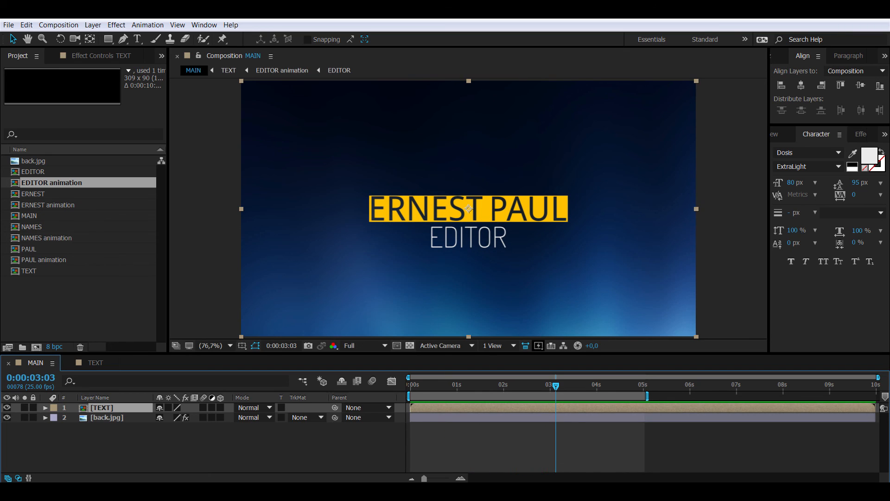